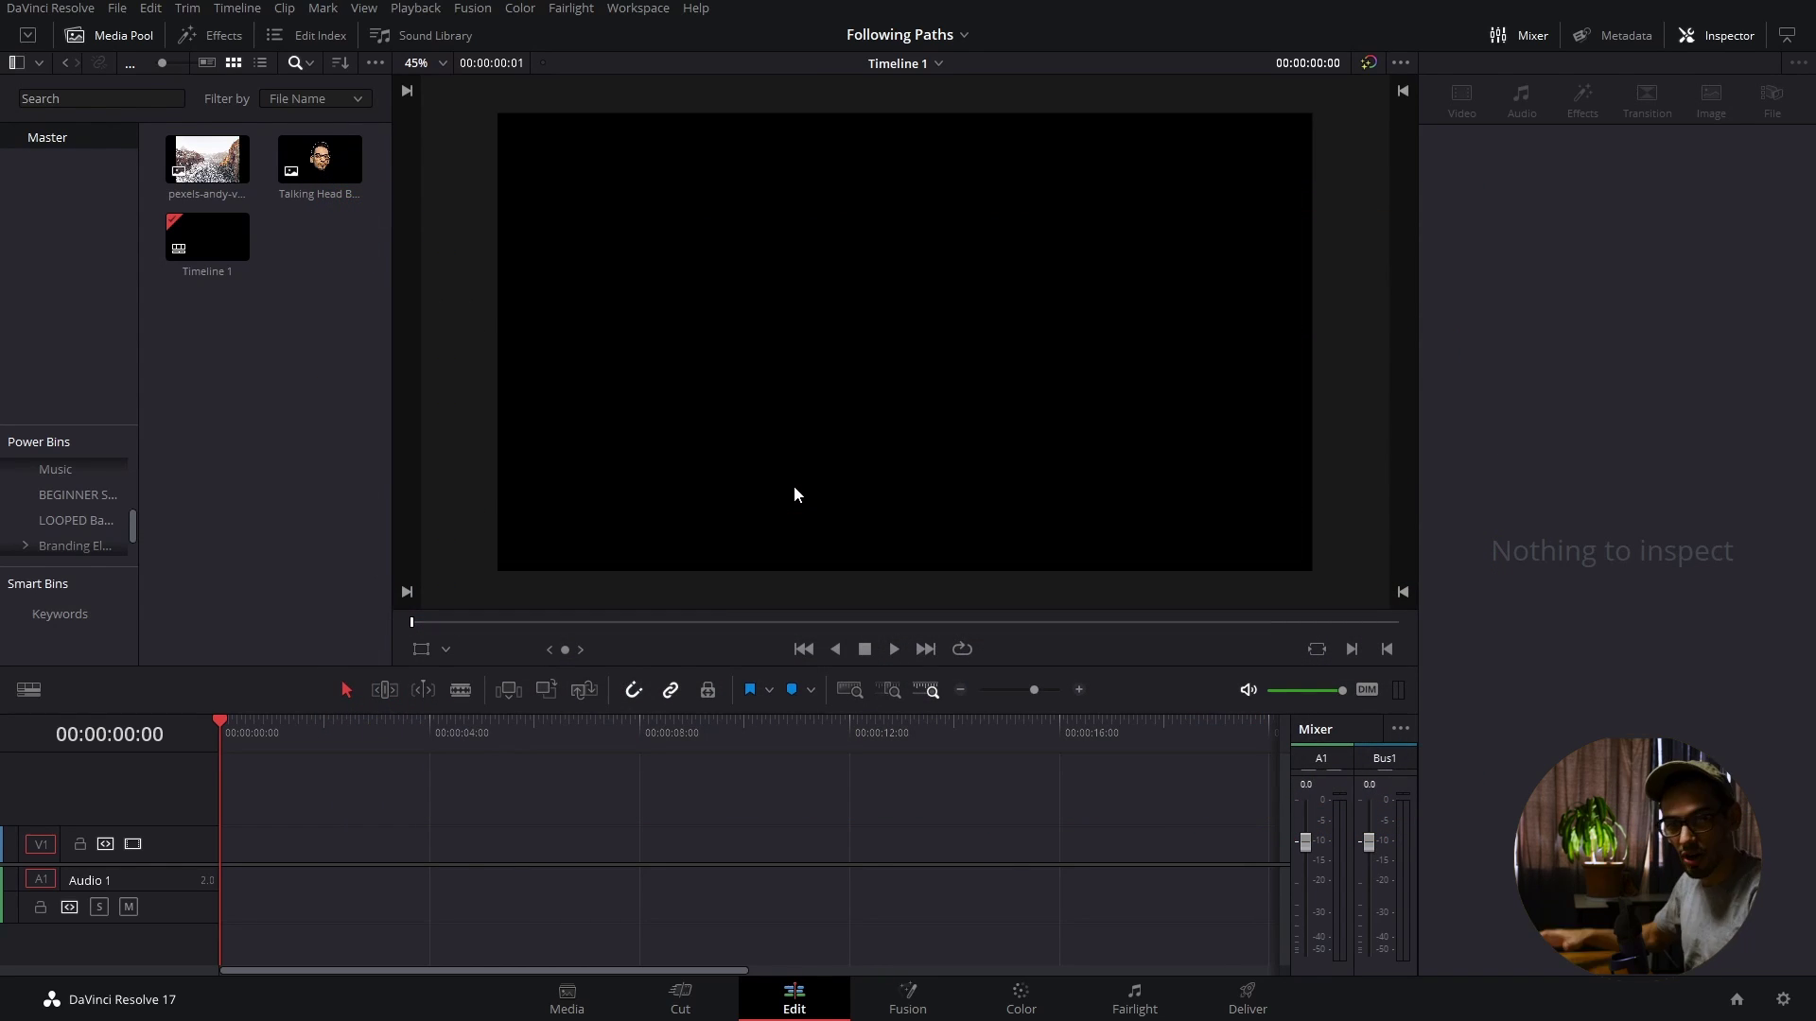
- Place the canyon photo at the start of video track 1 and set its zoom to 1.560
{"action": "left_click", "coordinate": [224, 170]}
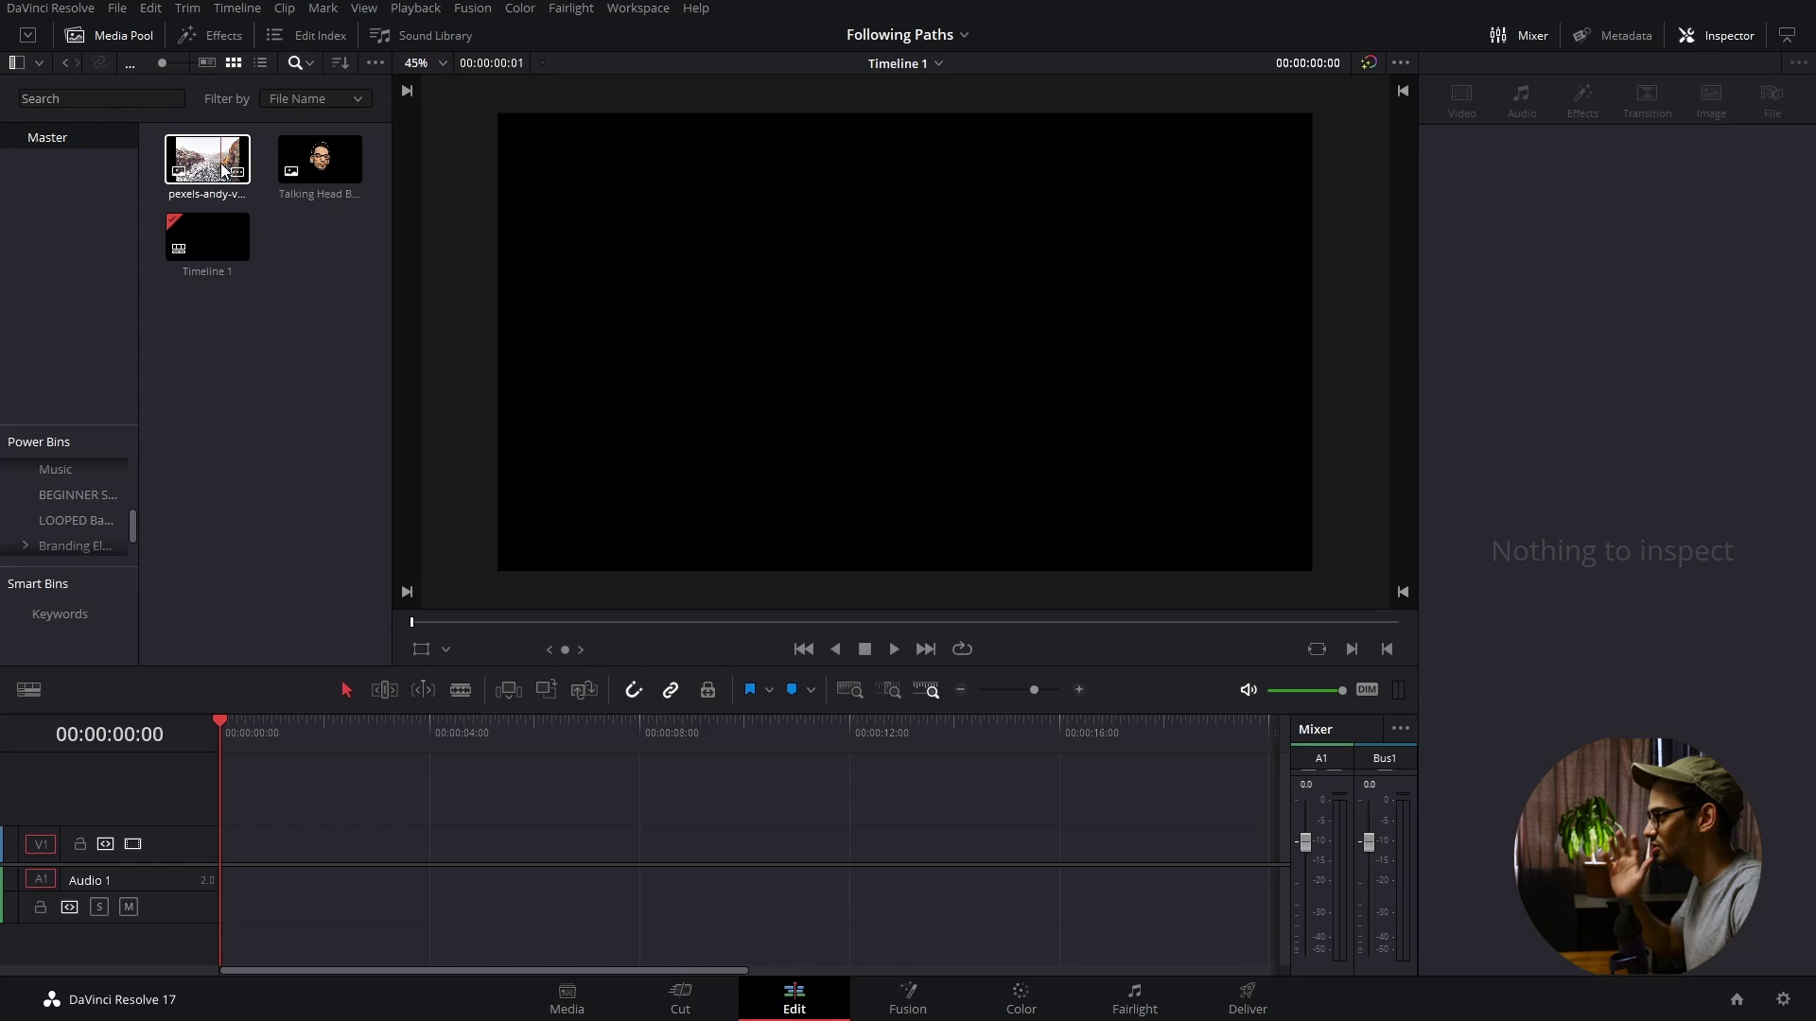
{"action": "left_click_drag", "start_coordinate": [224, 170], "coordinate": [291, 920]}
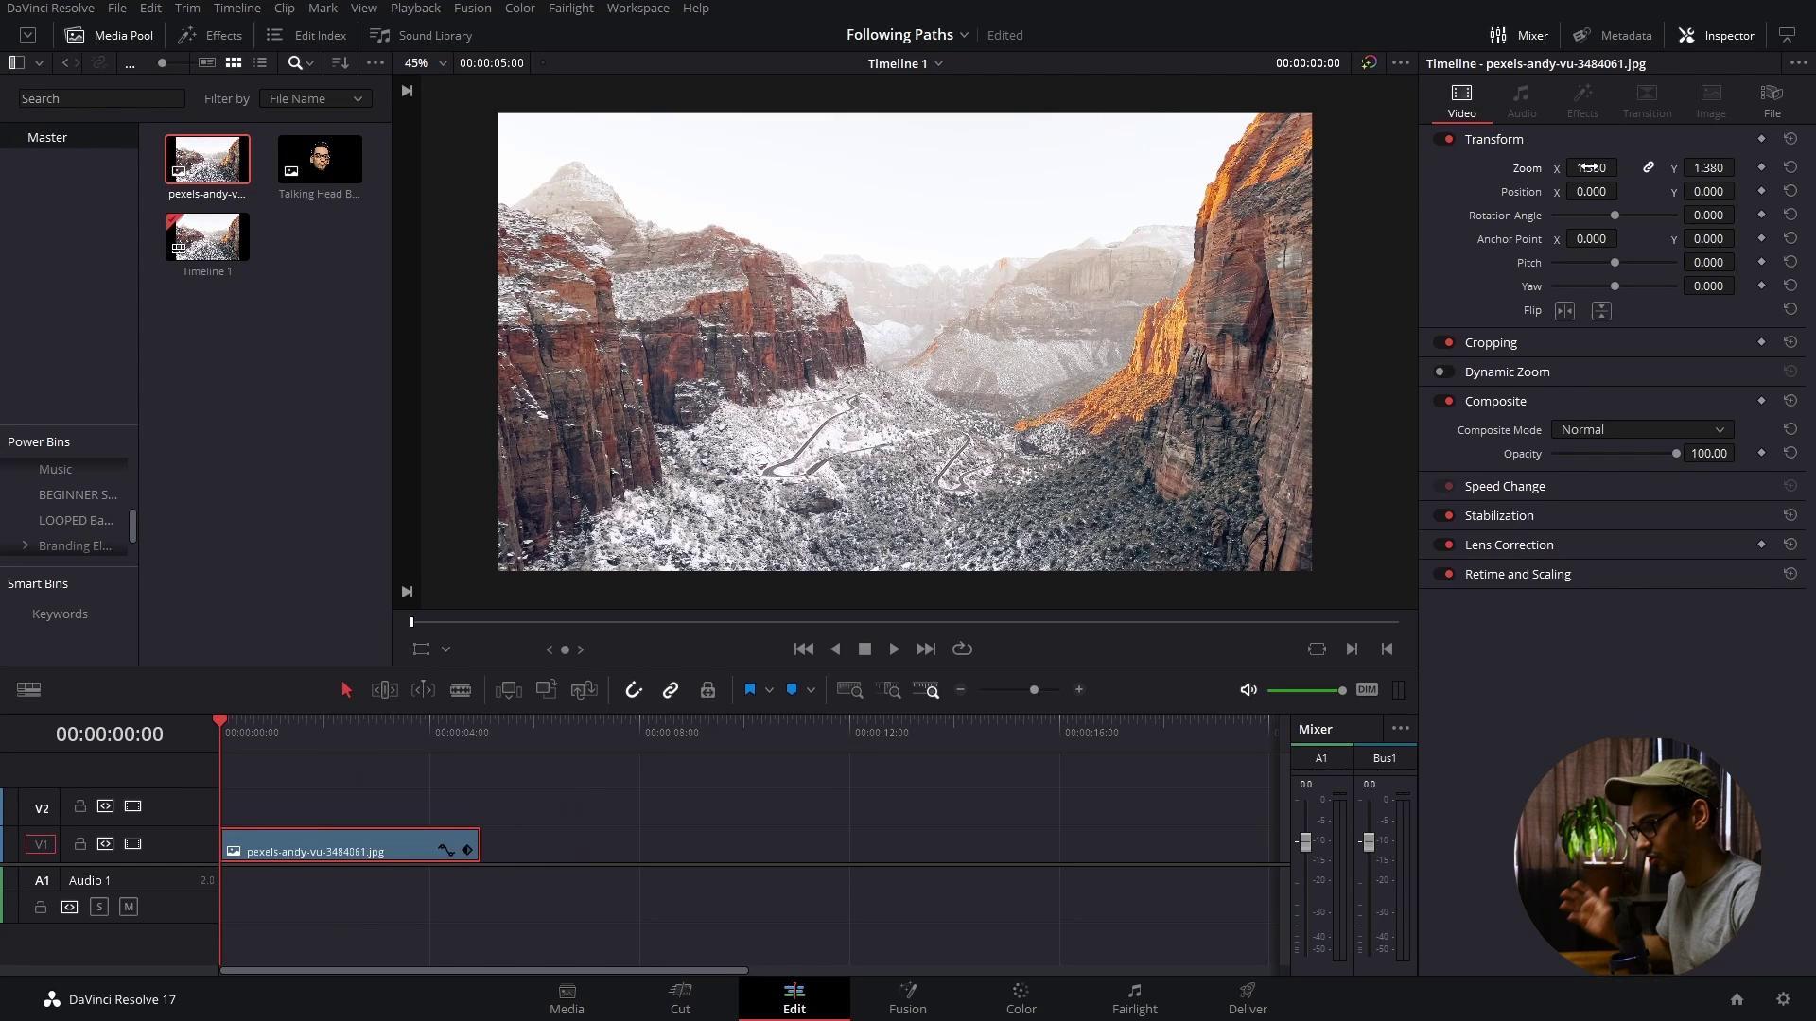
{"action": "left_click_drag", "start_coordinate": [1591, 167], "coordinate": [1636, 168]}
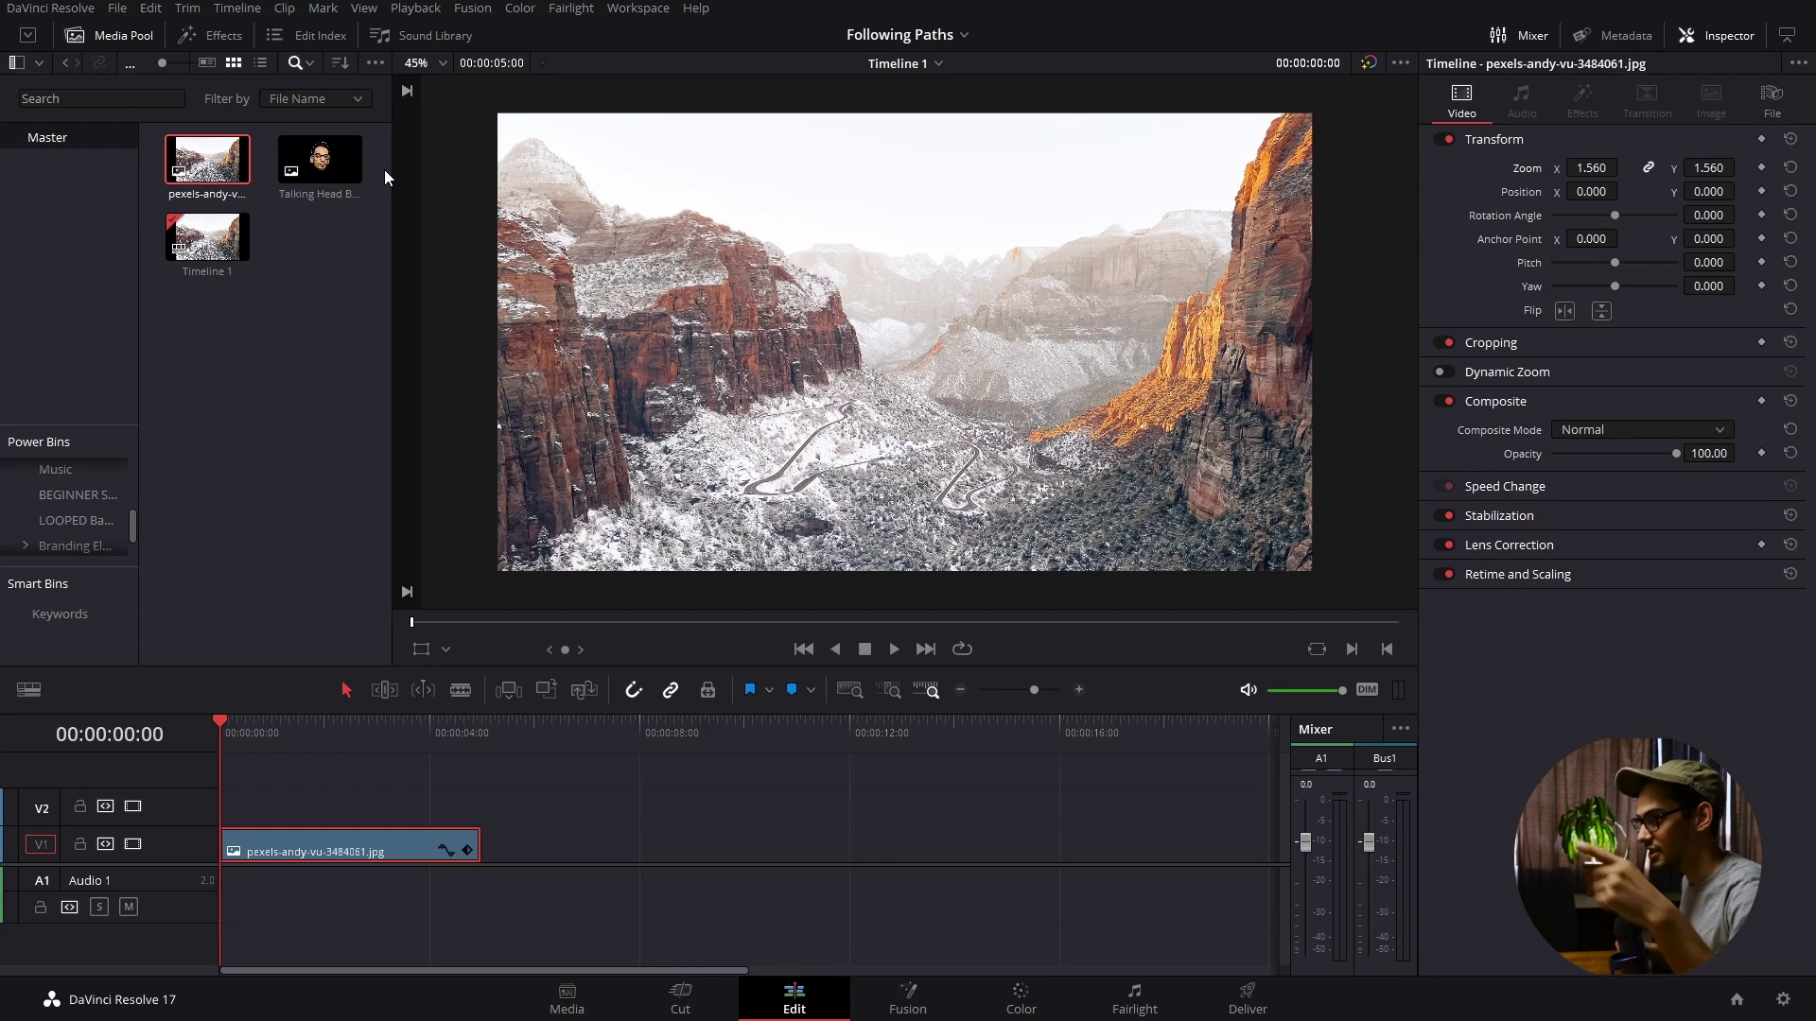
{"action": "left_click_drag", "start_coordinate": [322, 162], "coordinate": [280, 802]}
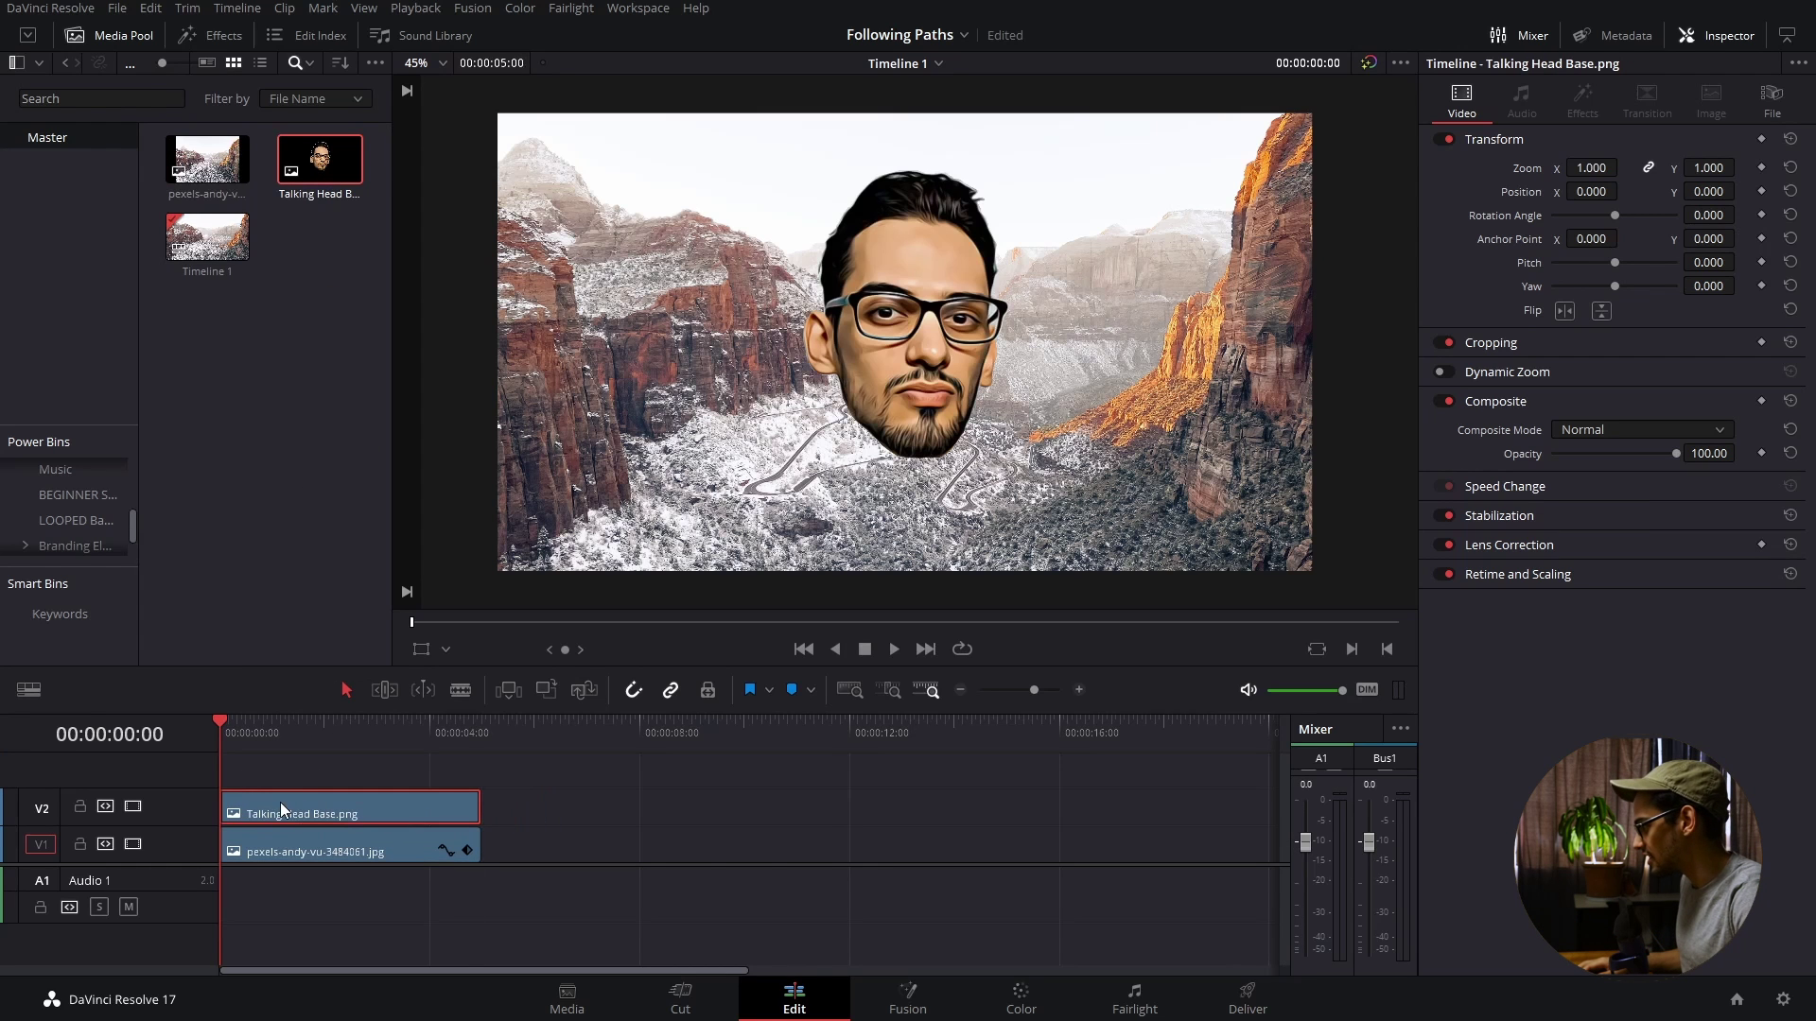
{"action": "left_click_drag", "start_coordinate": [275, 740], "coordinate": [282, 741]}
{"action": "key", "text": "Delete"}
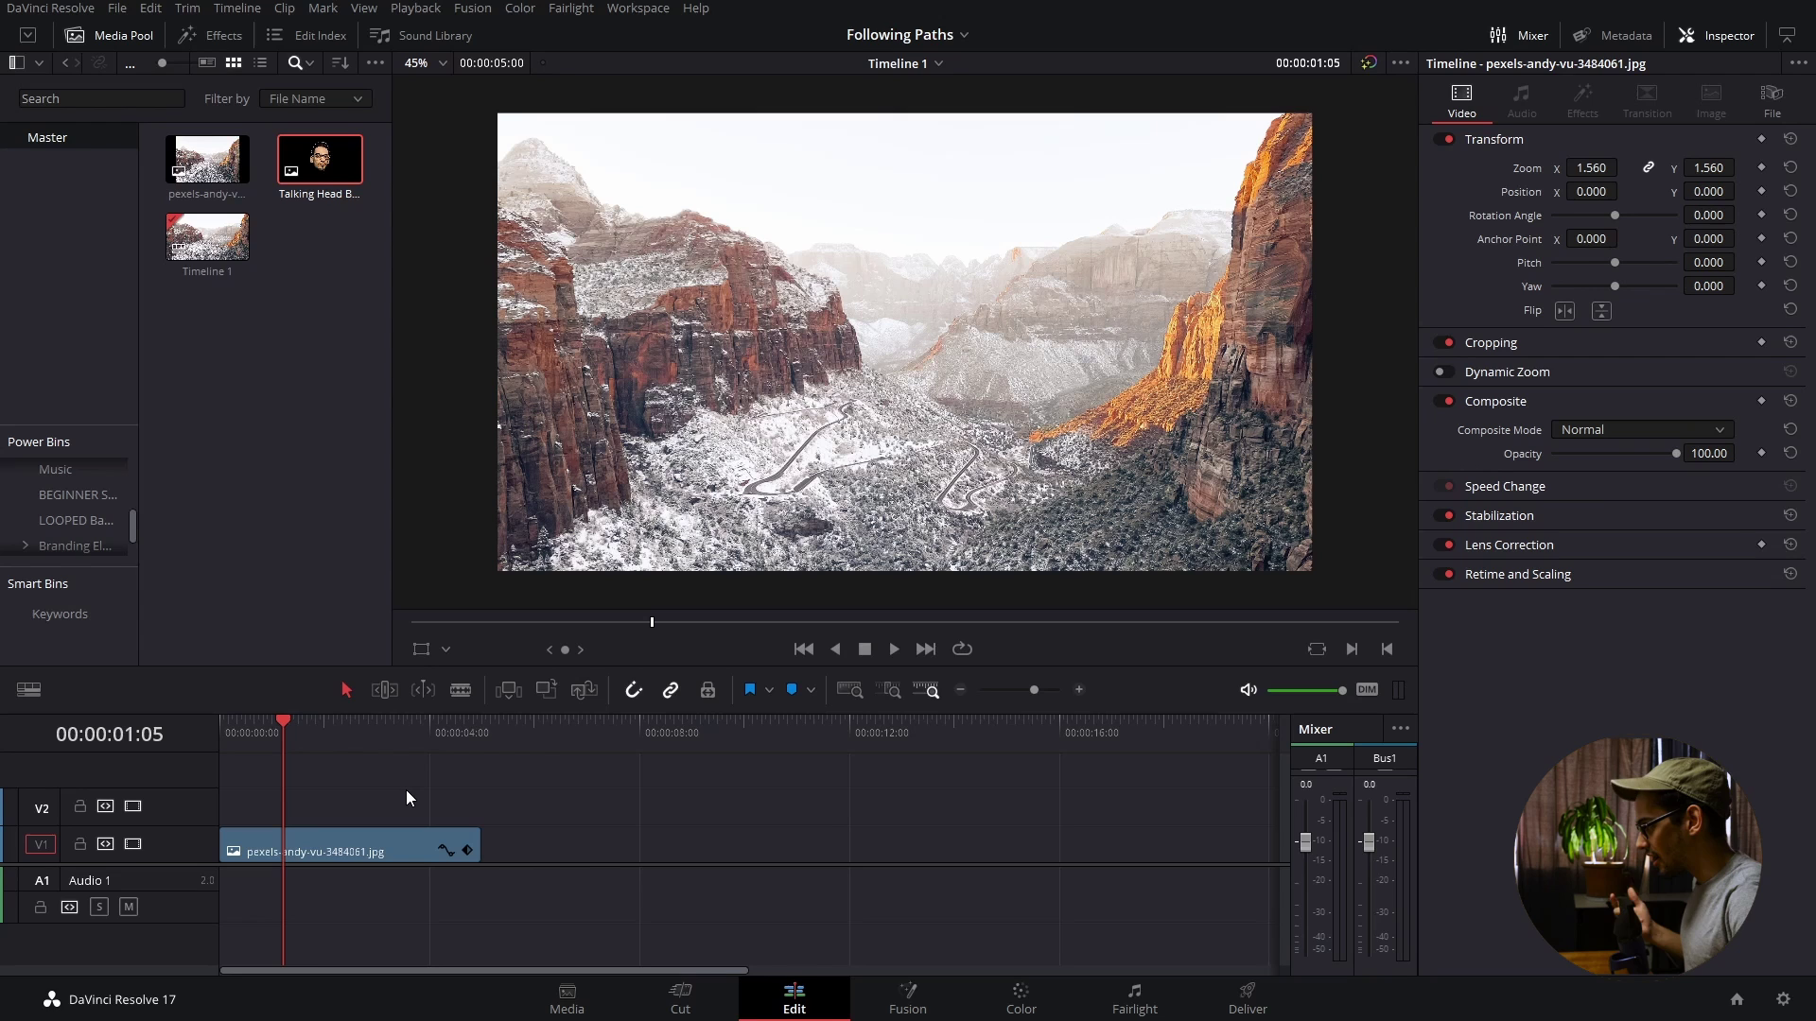
- Add an Adjustment Clip effect on video track 2, directly above the canyon photo
{"action": "left_click", "coordinate": [371, 848]}
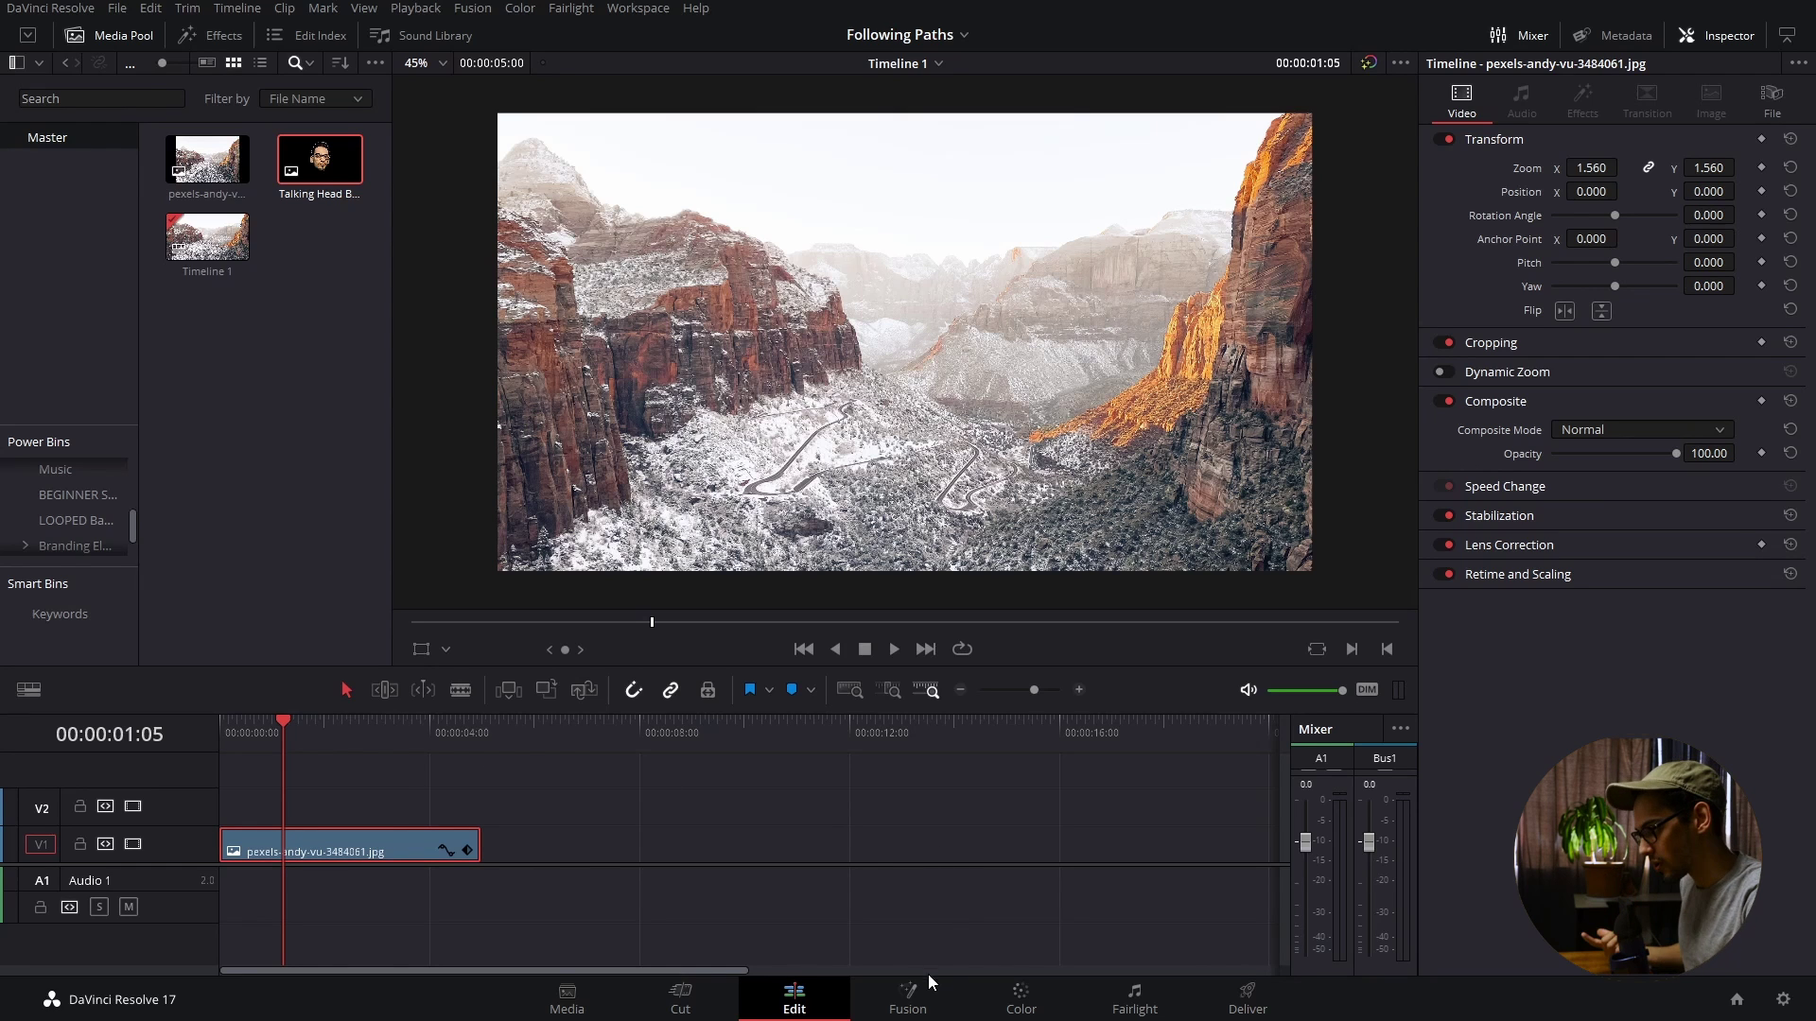
{"action": "left_click", "coordinate": [212, 42]}
{"action": "left_click_drag", "start_coordinate": [251, 127], "coordinate": [253, 770]}
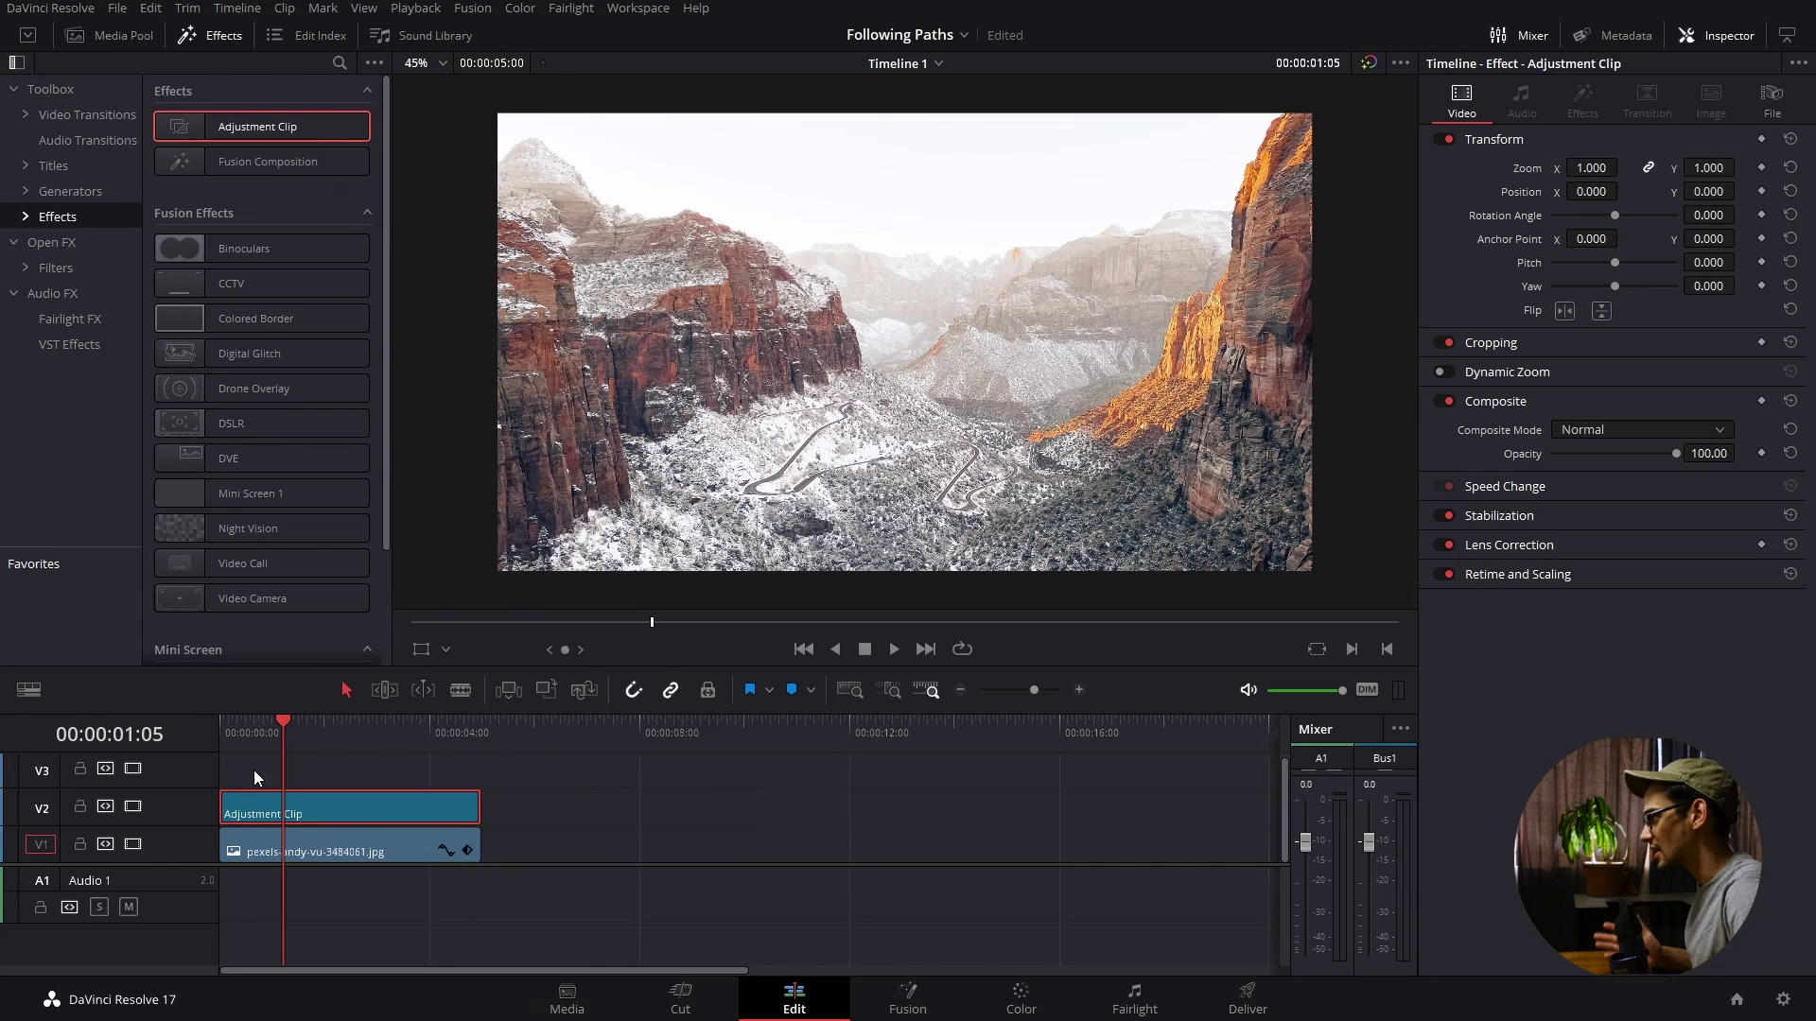
- Store the adjustment clip from the timeline in the media pool and rename it path
{"action": "left_click", "coordinate": [101, 34]}
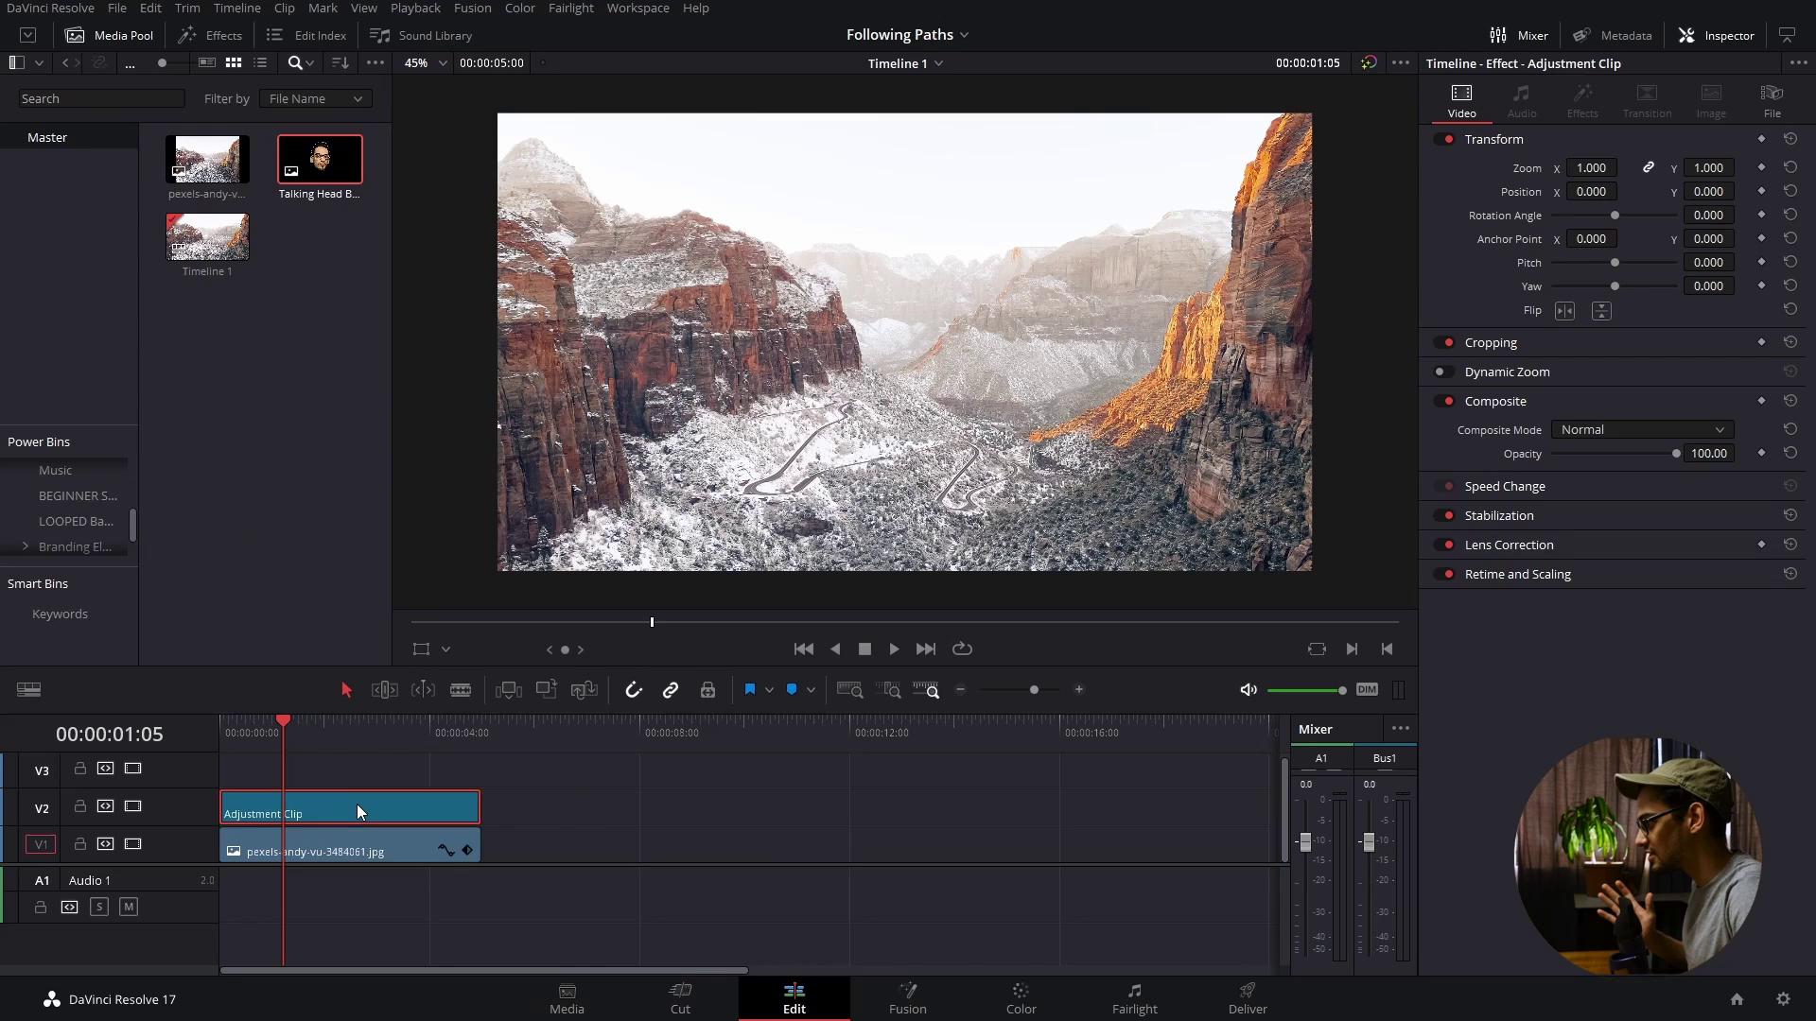
{"action": "left_click_drag", "start_coordinate": [355, 804], "coordinate": [267, 549]}
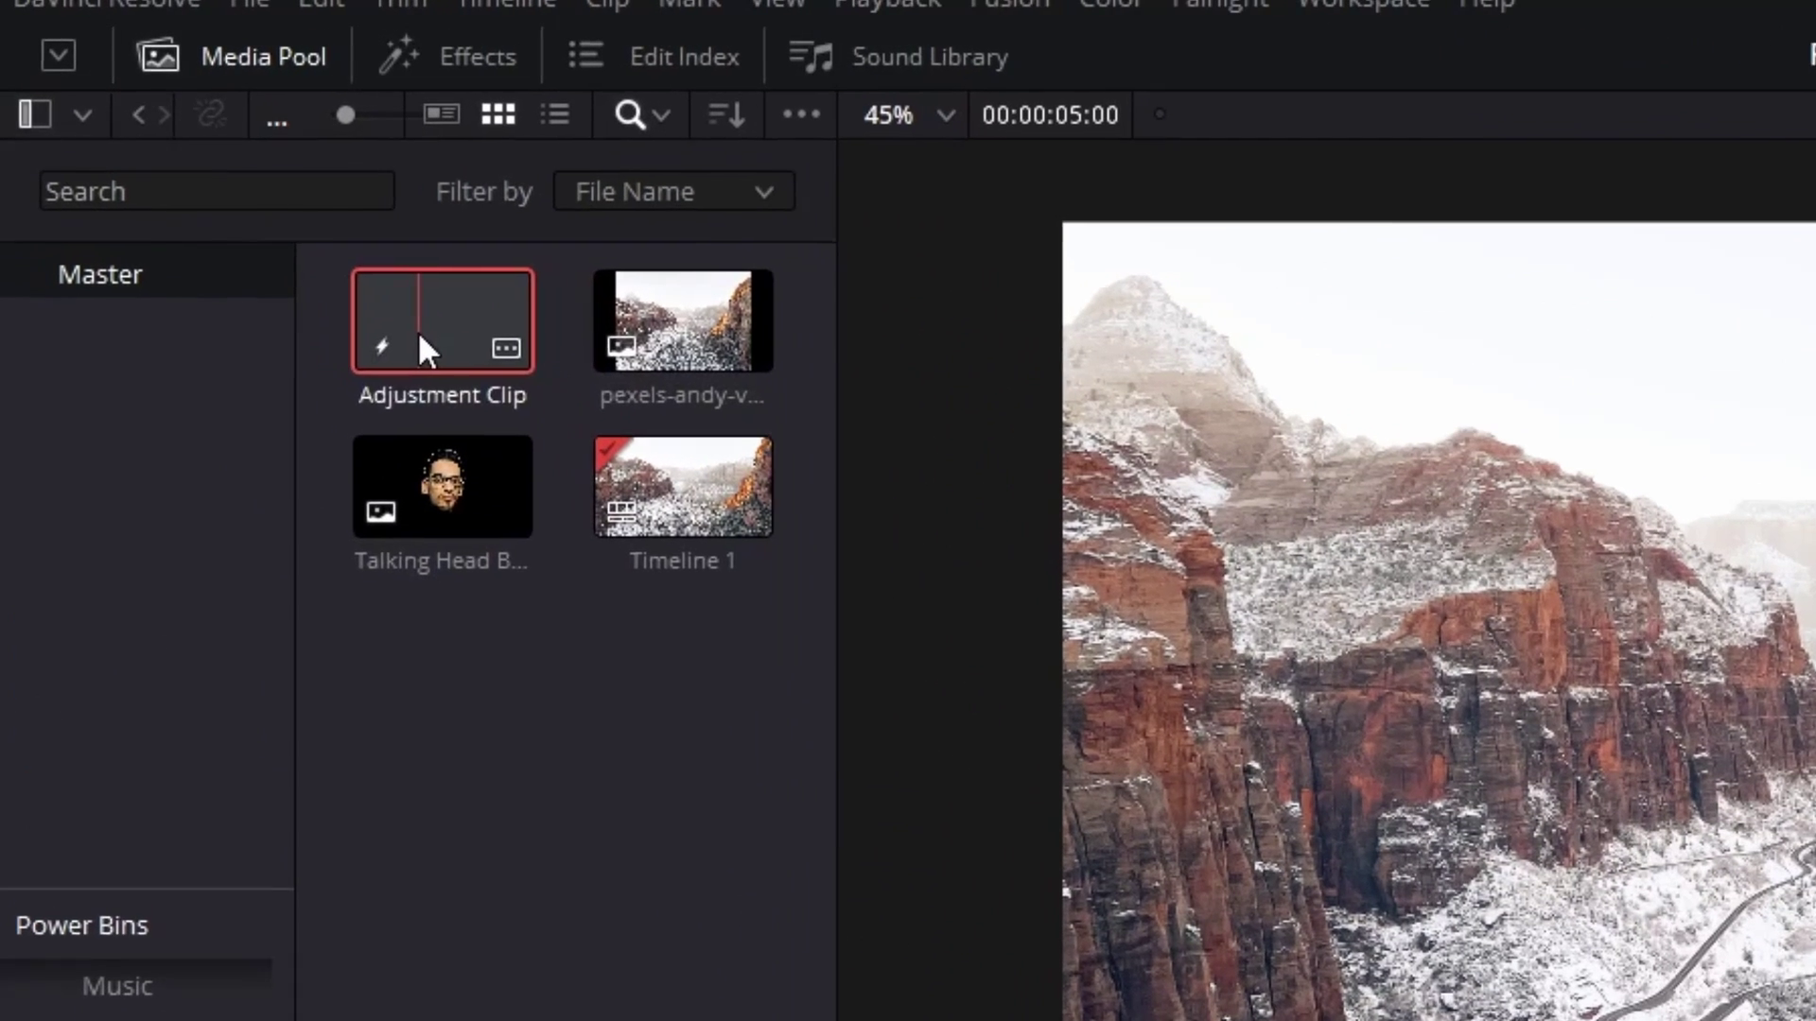
{"action": "key", "text": "F2"}
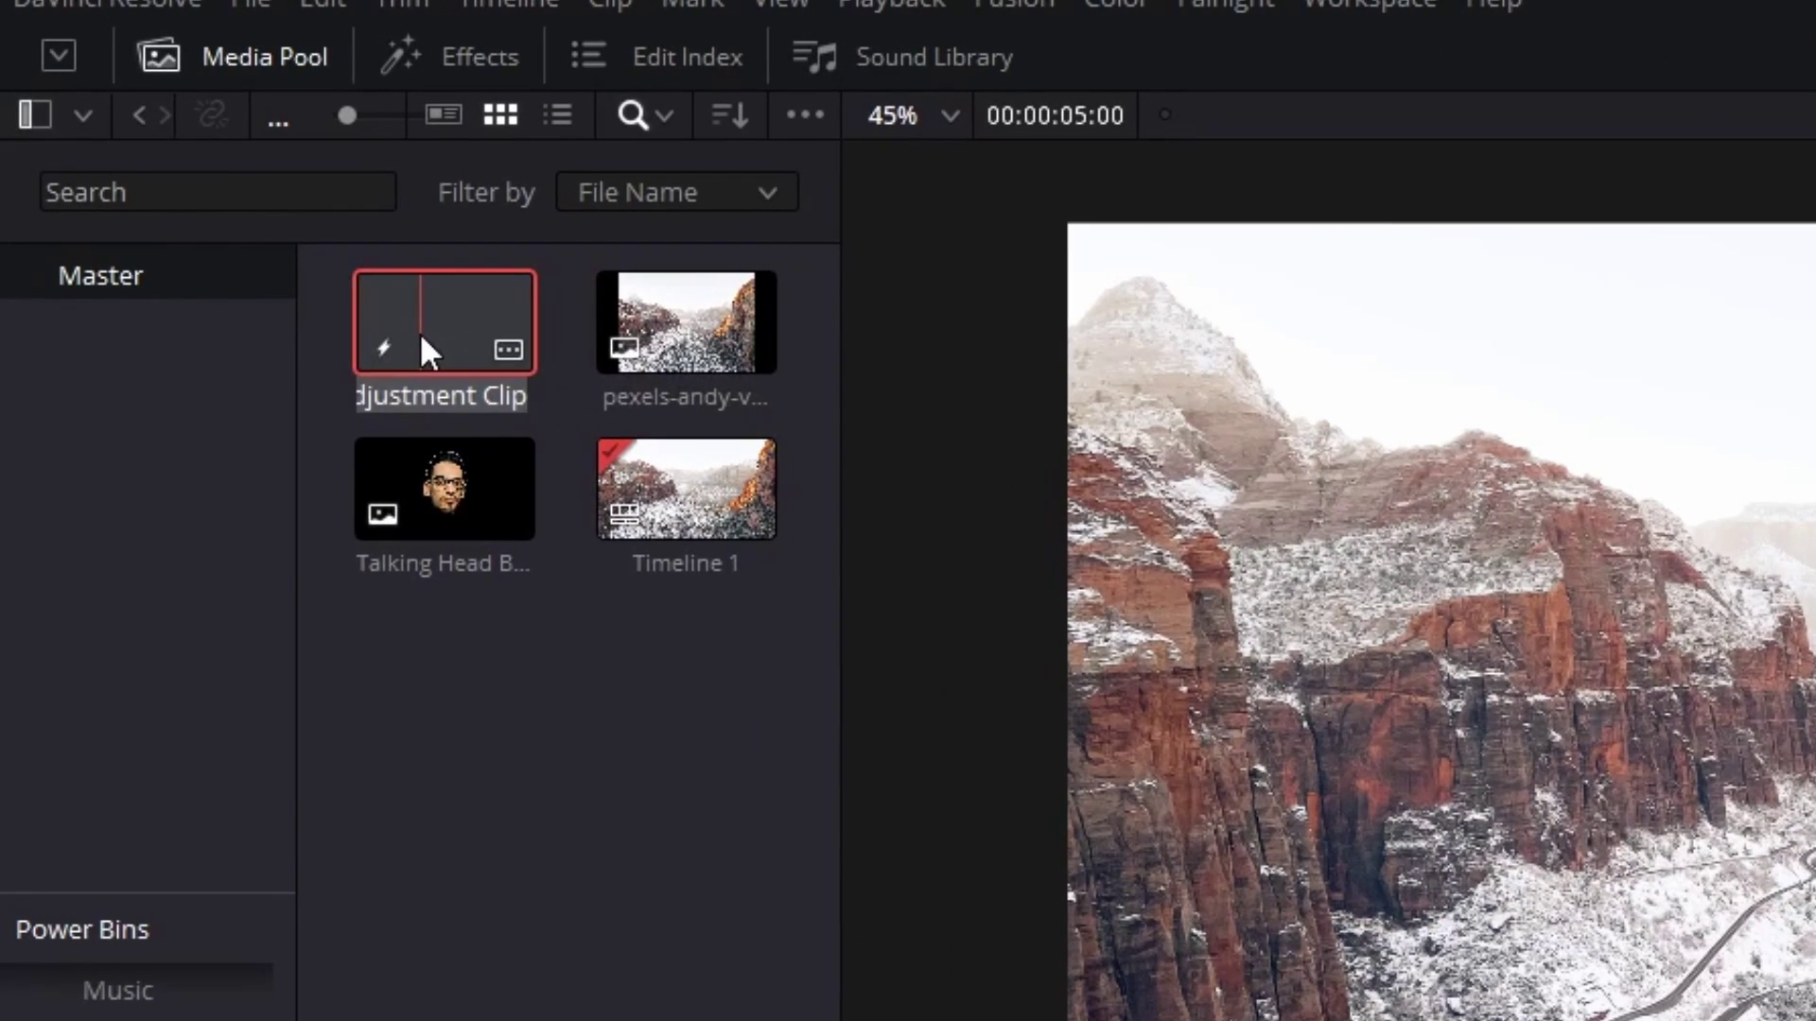
{"action": "type", "text": "path"}
{"action": "key", "text": "Return"}
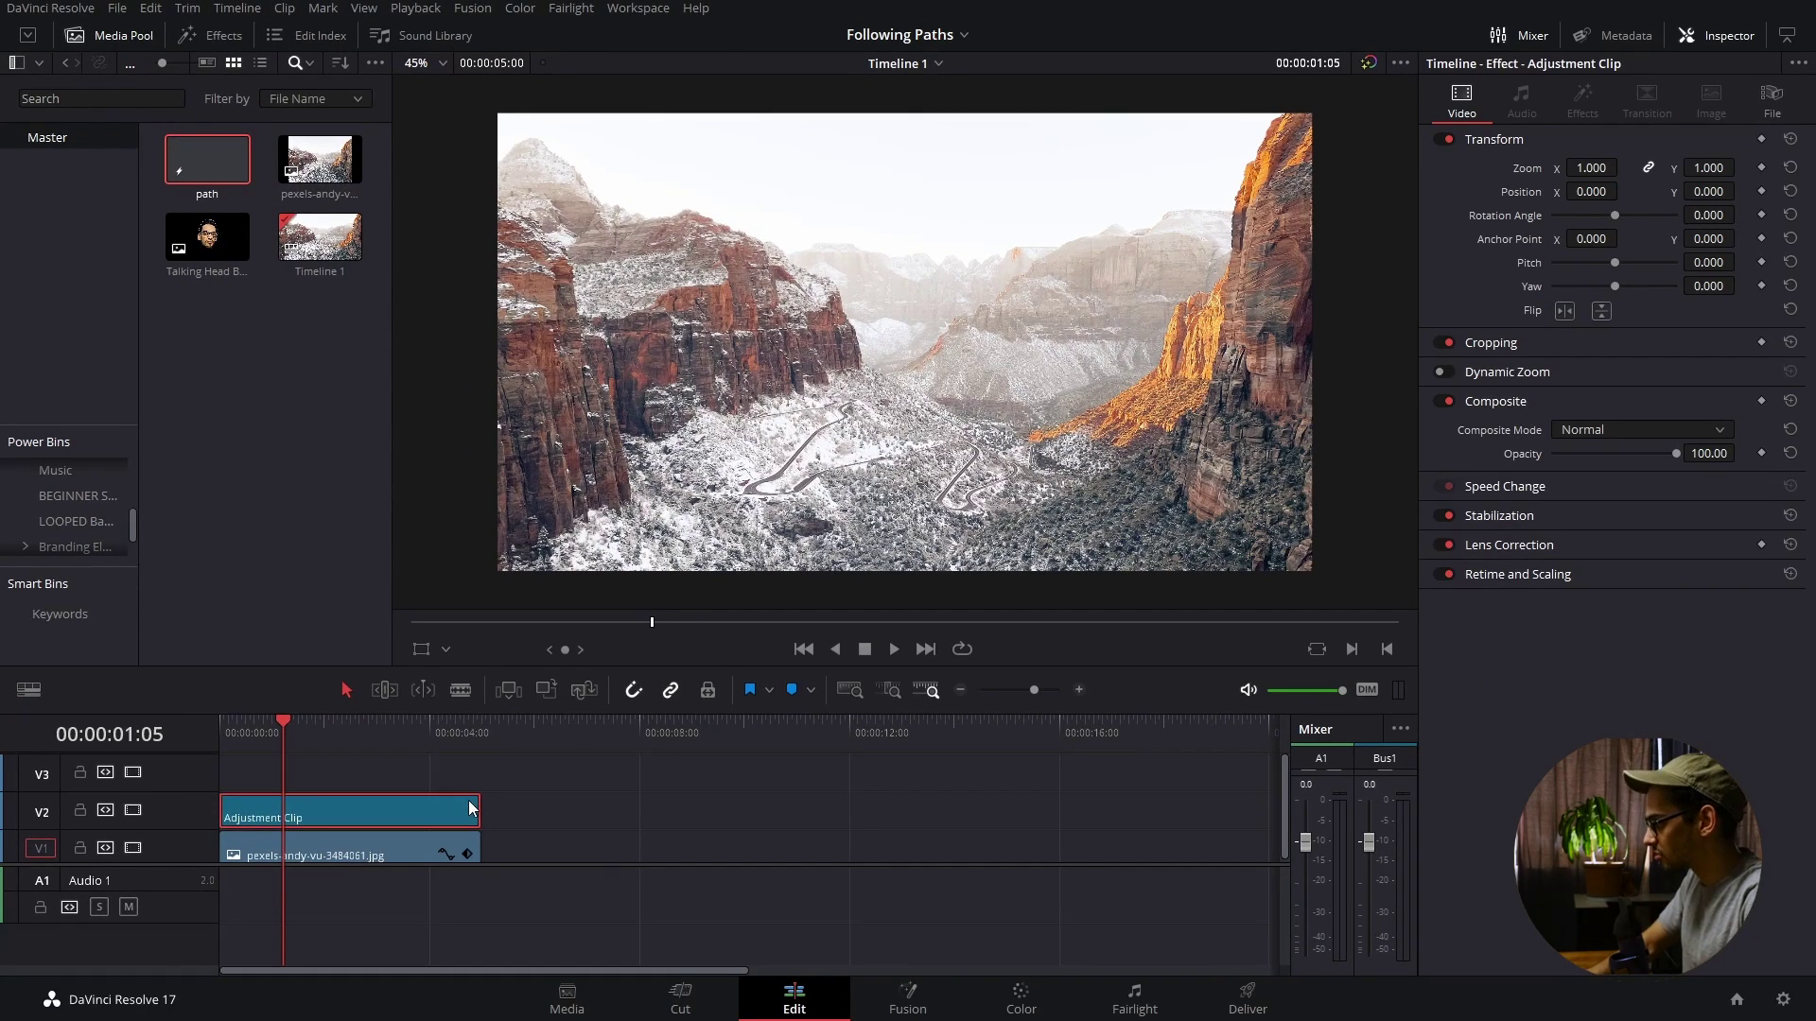
- Replace the adjustment clip on track 2 with the path clip from the media pool and open it in Fusion
{"action": "key", "text": "Delete"}
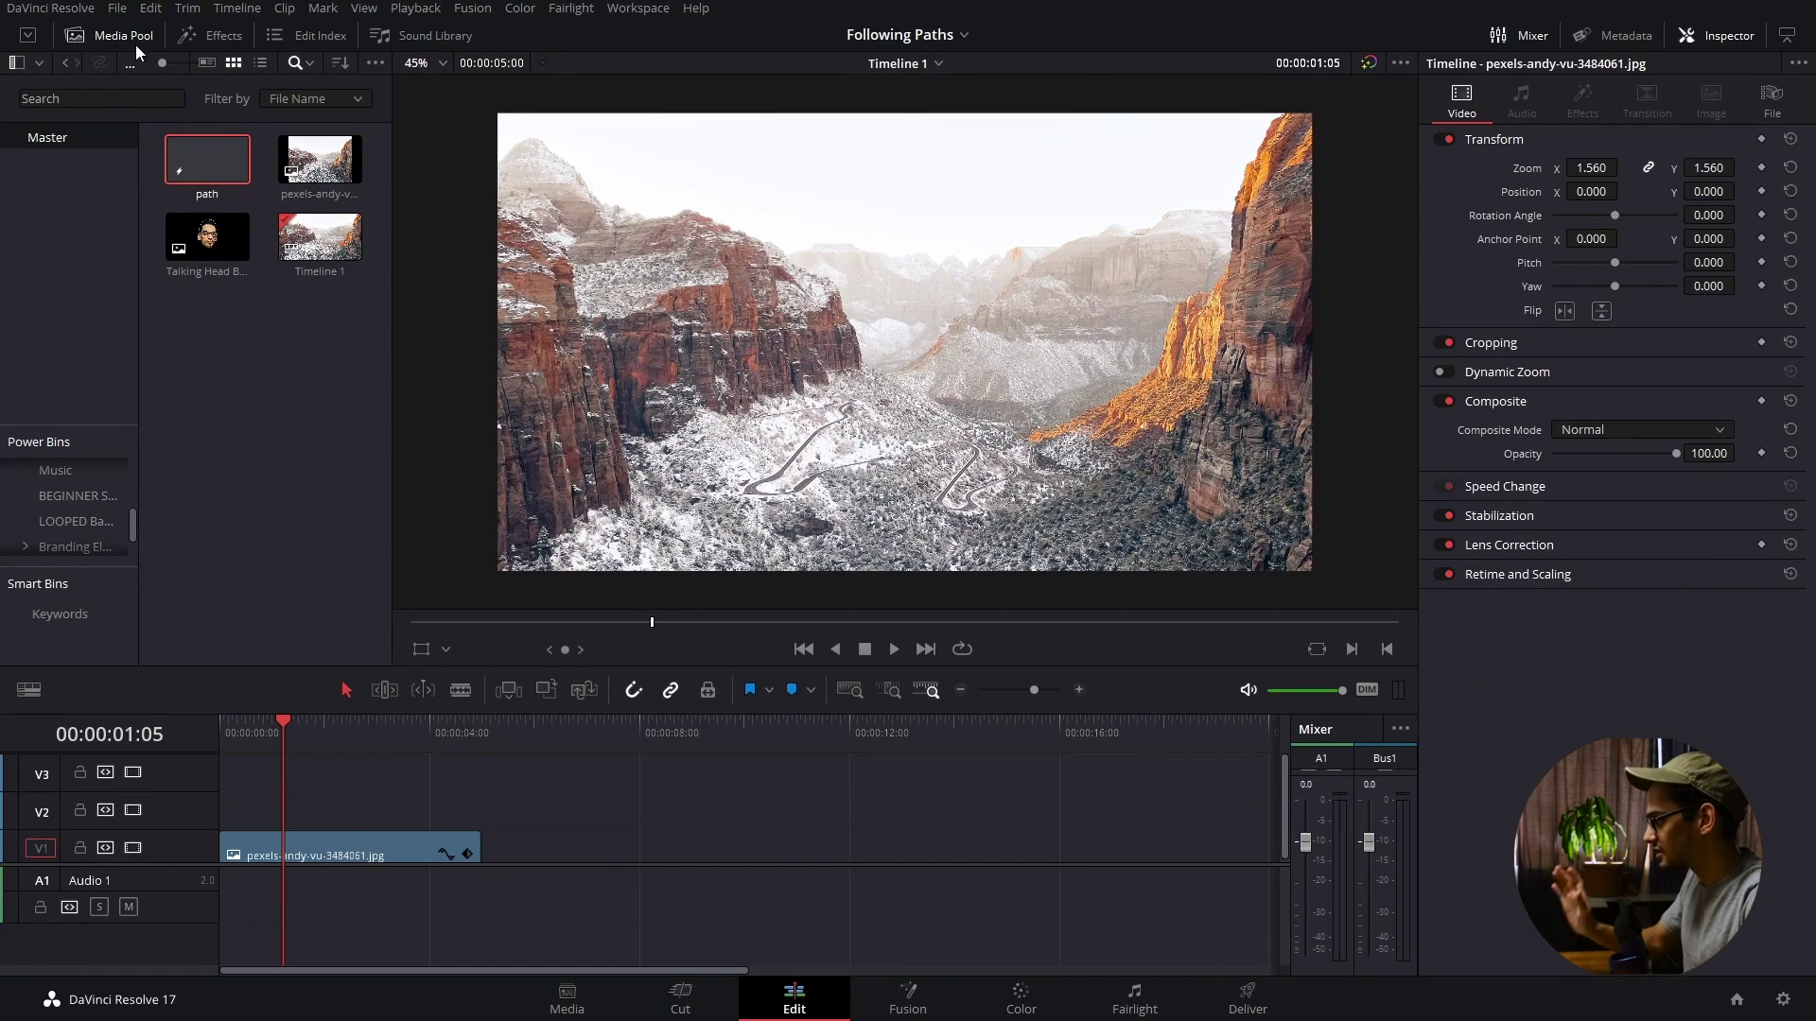
{"action": "left_click_drag", "start_coordinate": [207, 160], "coordinate": [220, 815]}
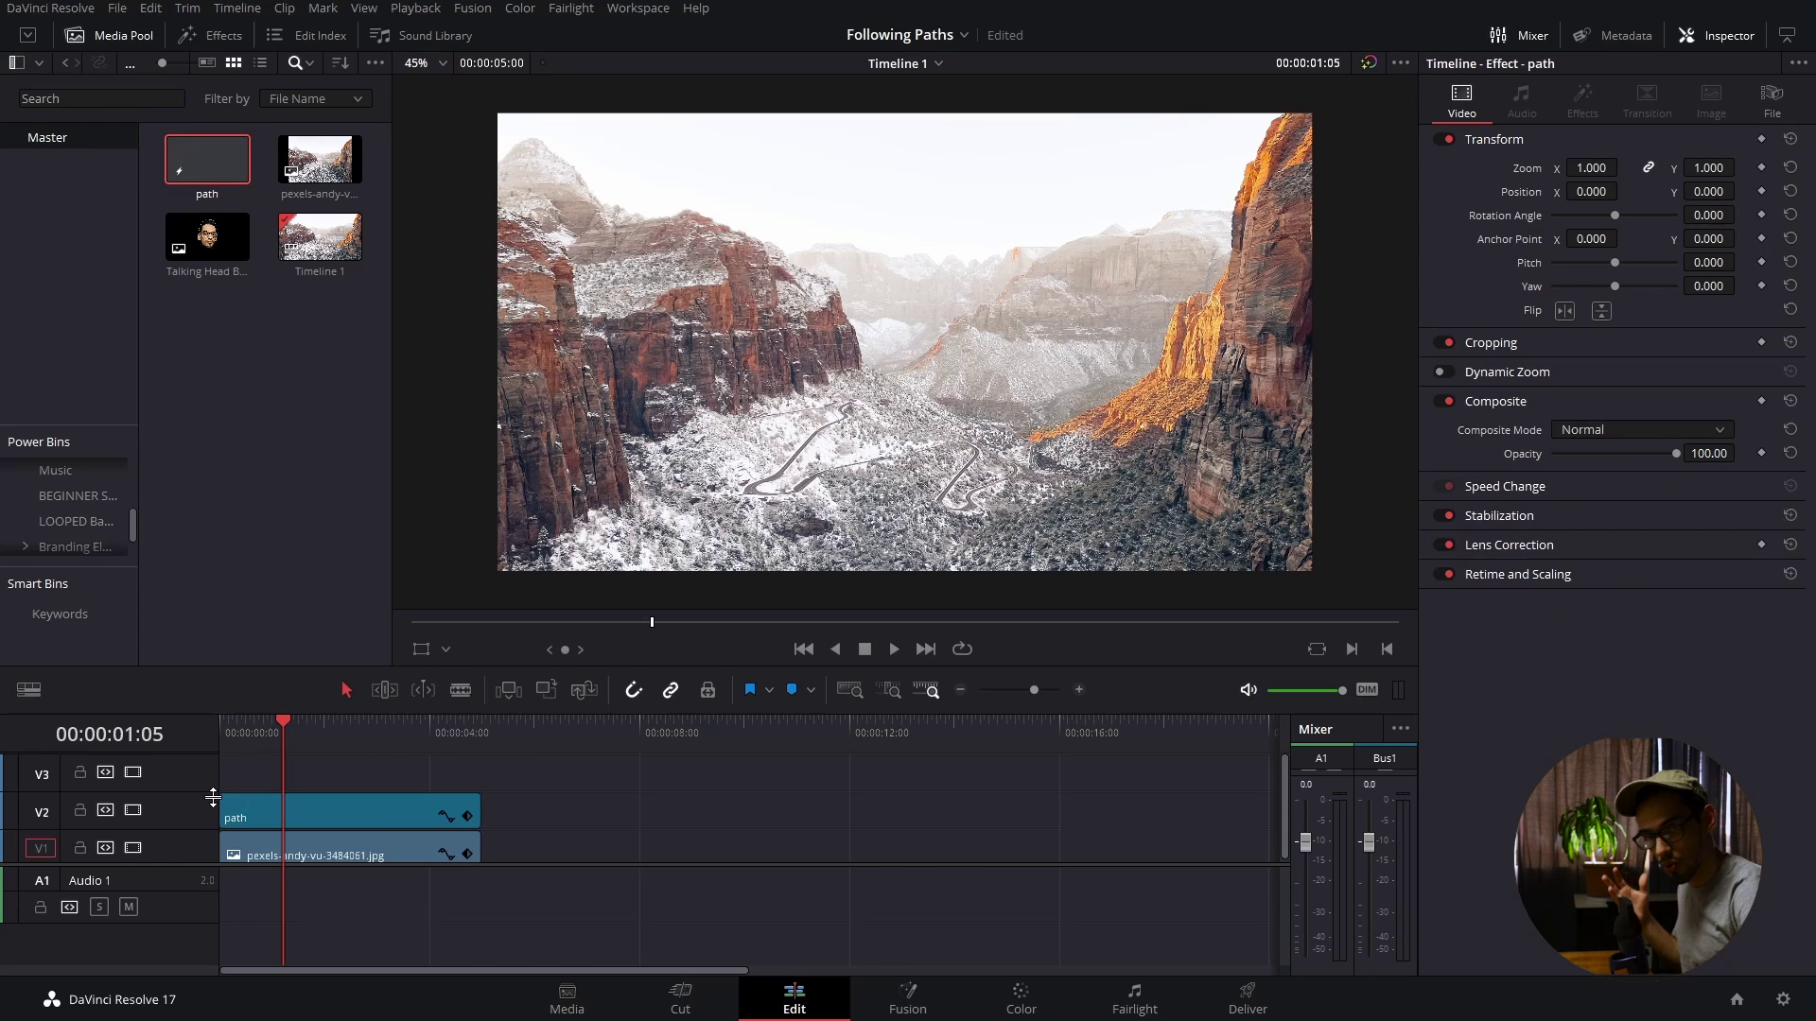
{"action": "key", "text": "shift+5"}
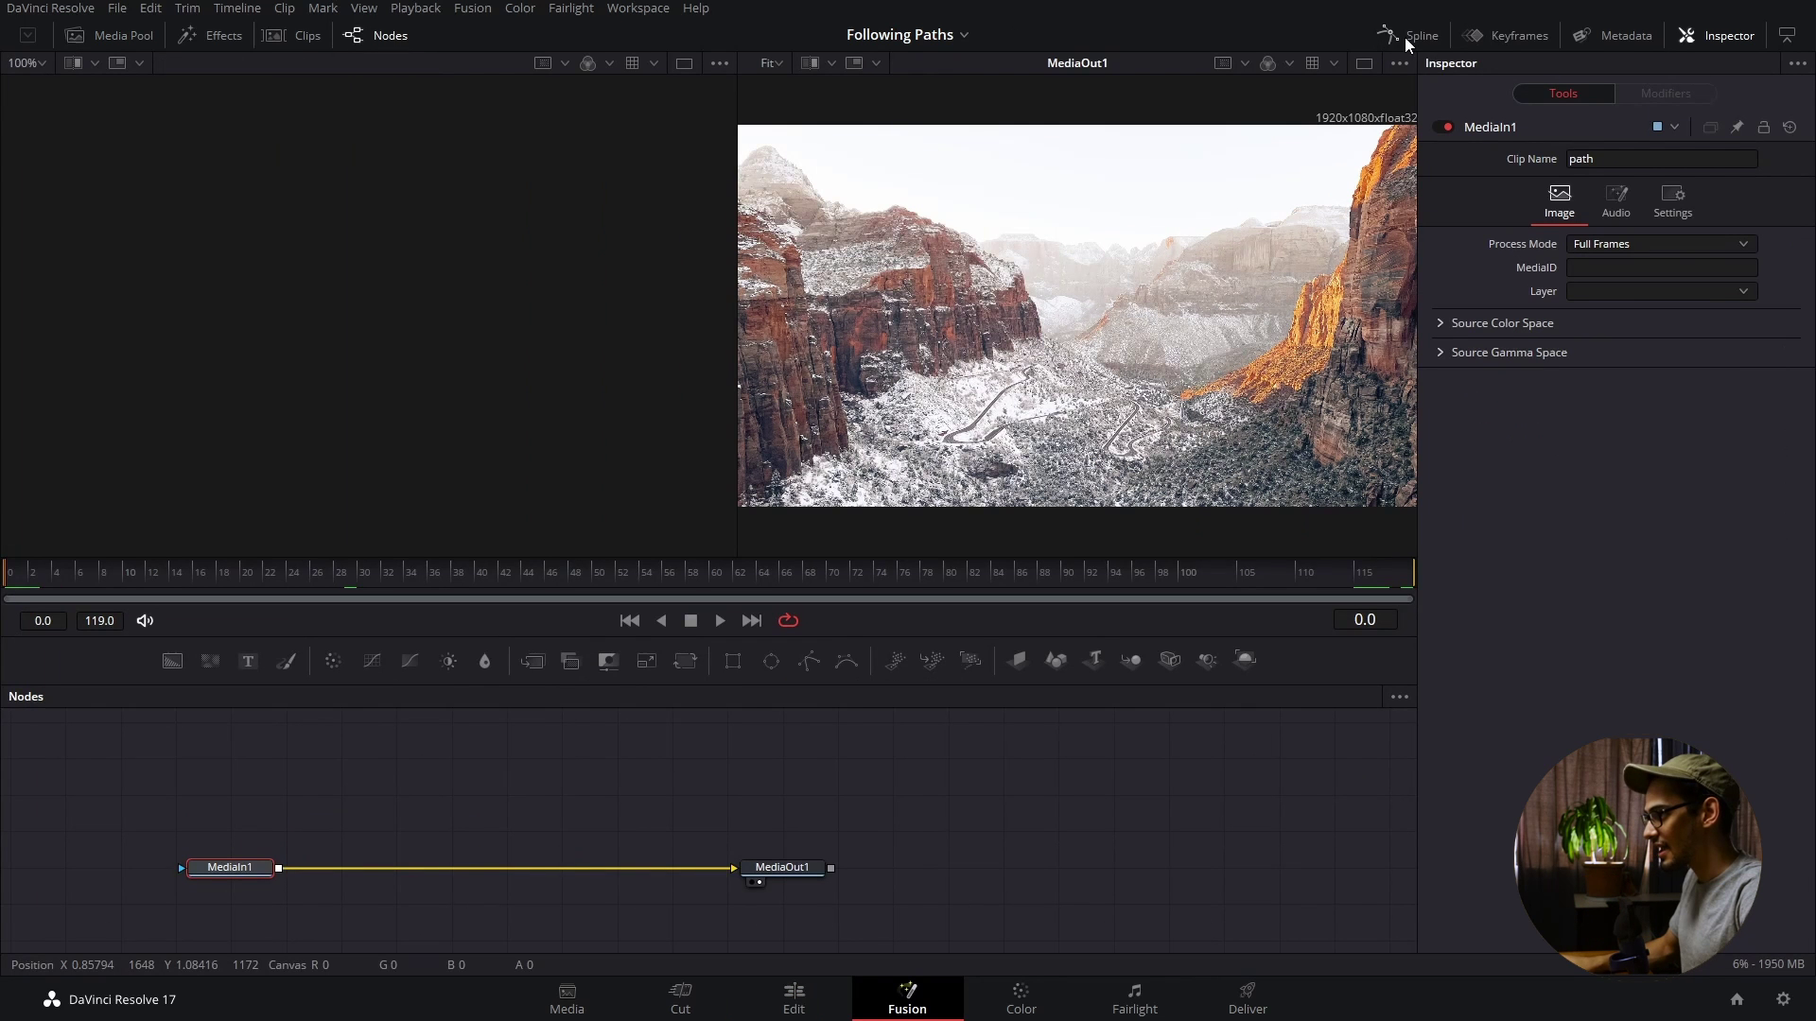
- Switch to a single viewer and add the Talking Head Base.png image as a node above MediaIn1
{"action": "left_click", "coordinate": [1360, 62]}
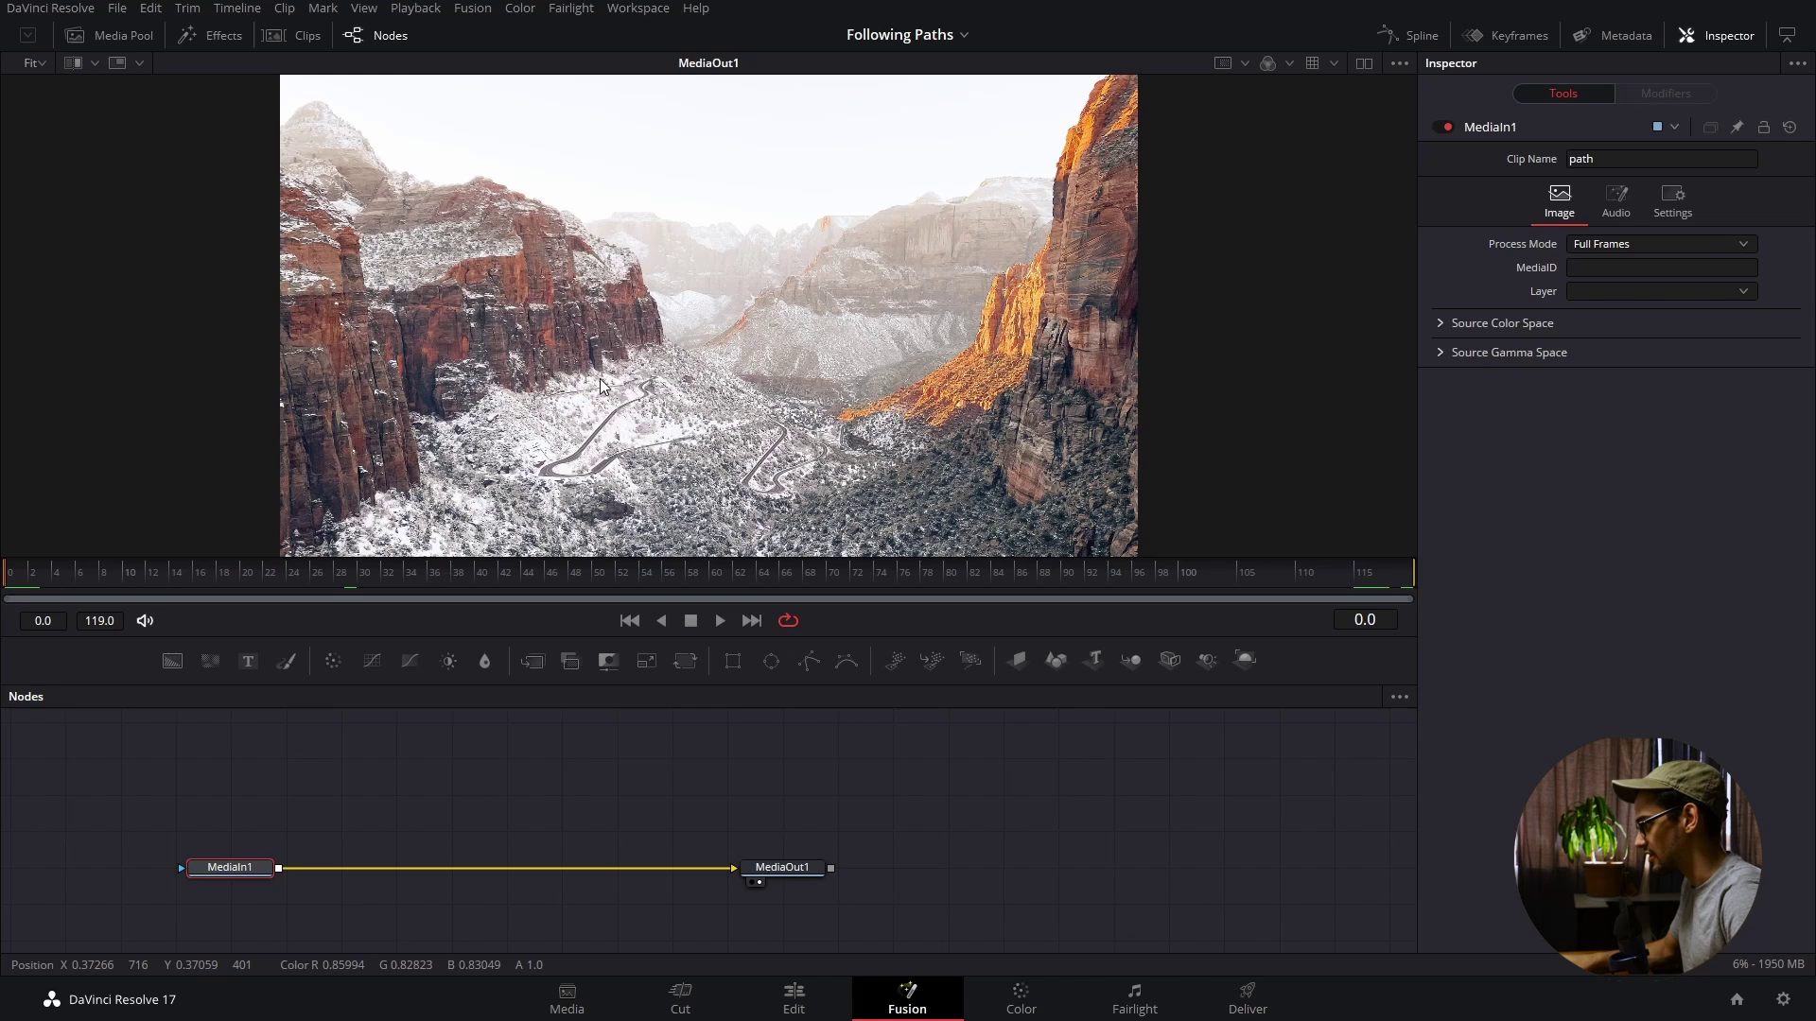
{"action": "scroll", "coordinate": [1008, 344], "scroll_direction": "down", "scroll_amount": 1}
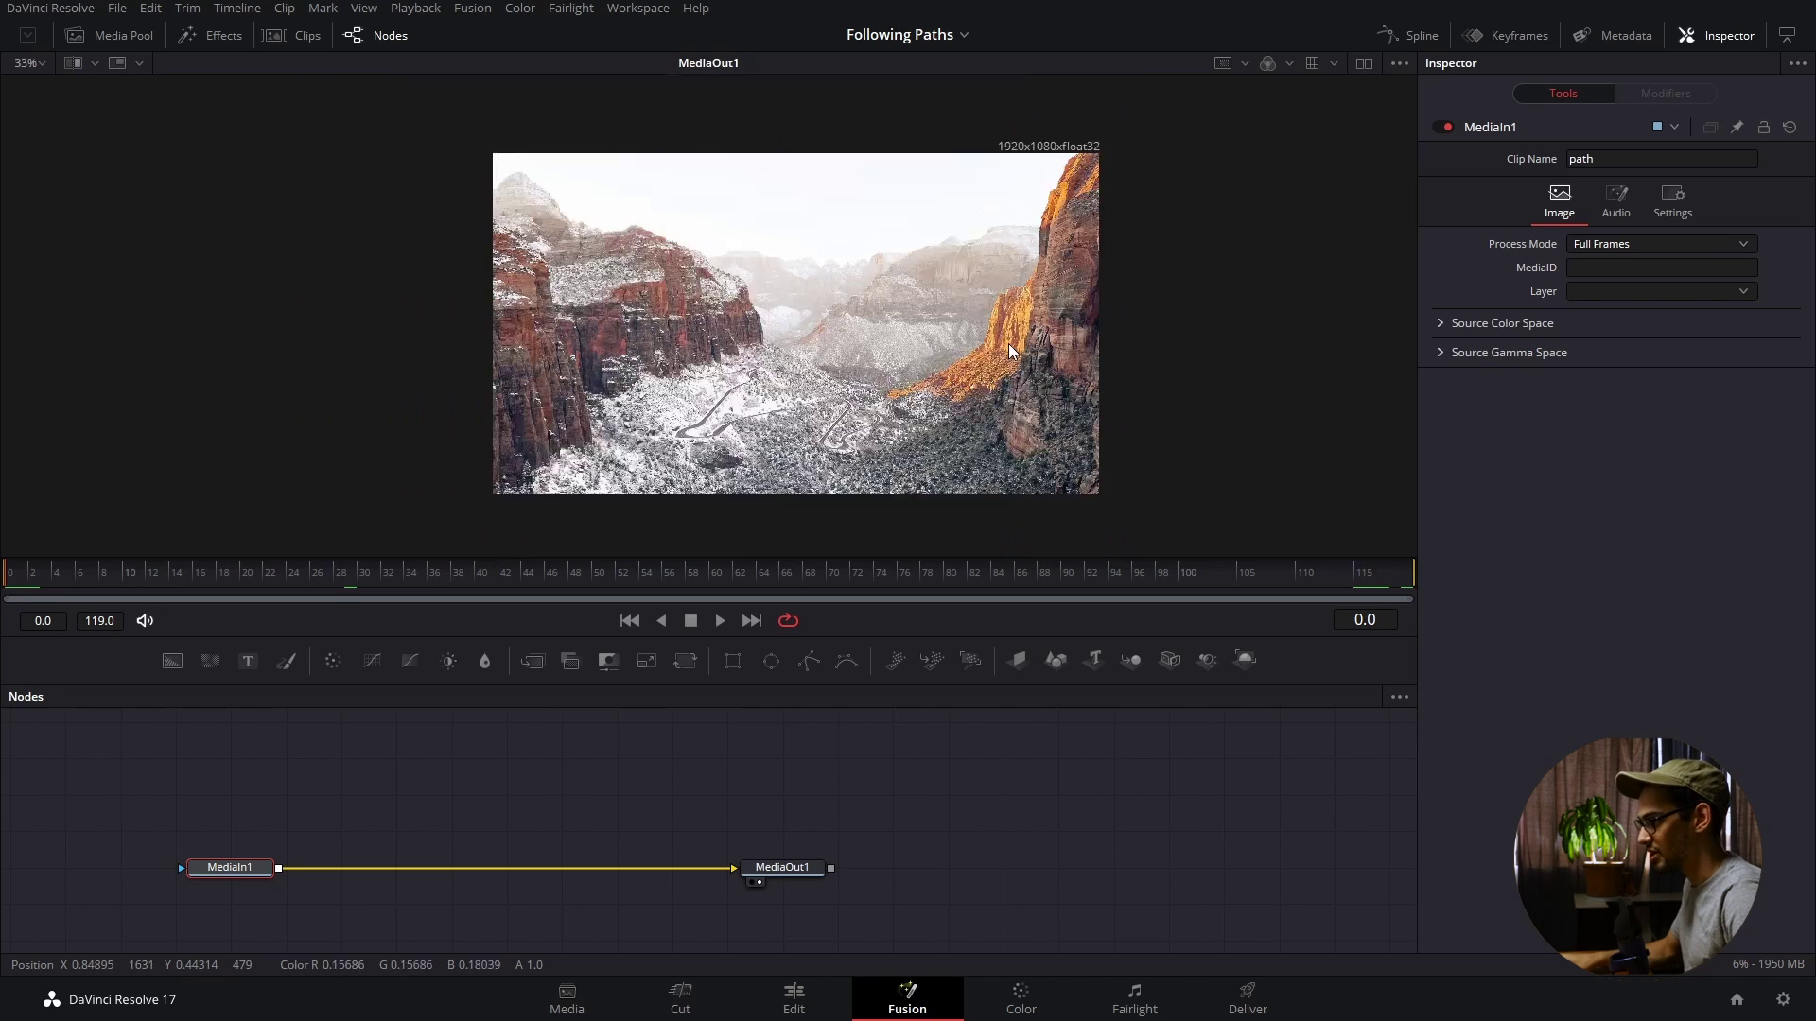
{"action": "left_click", "coordinate": [121, 41]}
{"action": "left_click_drag", "start_coordinate": [353, 107], "coordinate": [316, 745]}
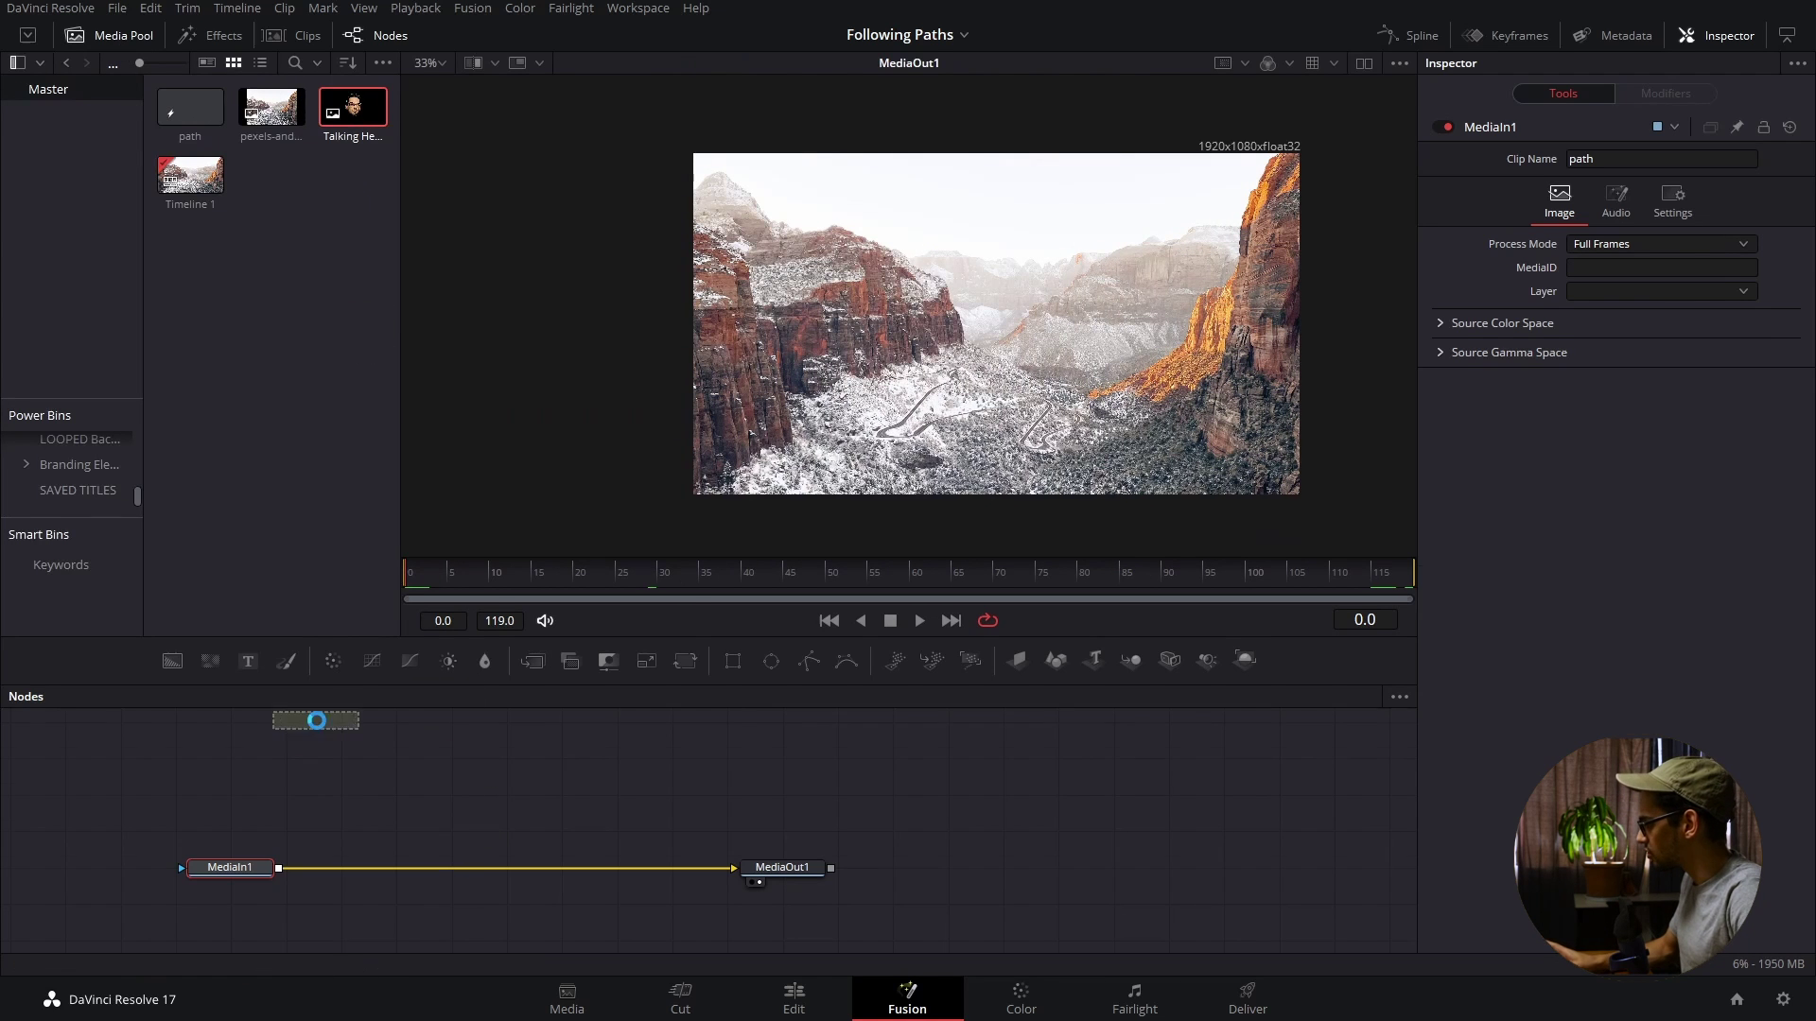
{"action": "left_click", "coordinate": [125, 36]}
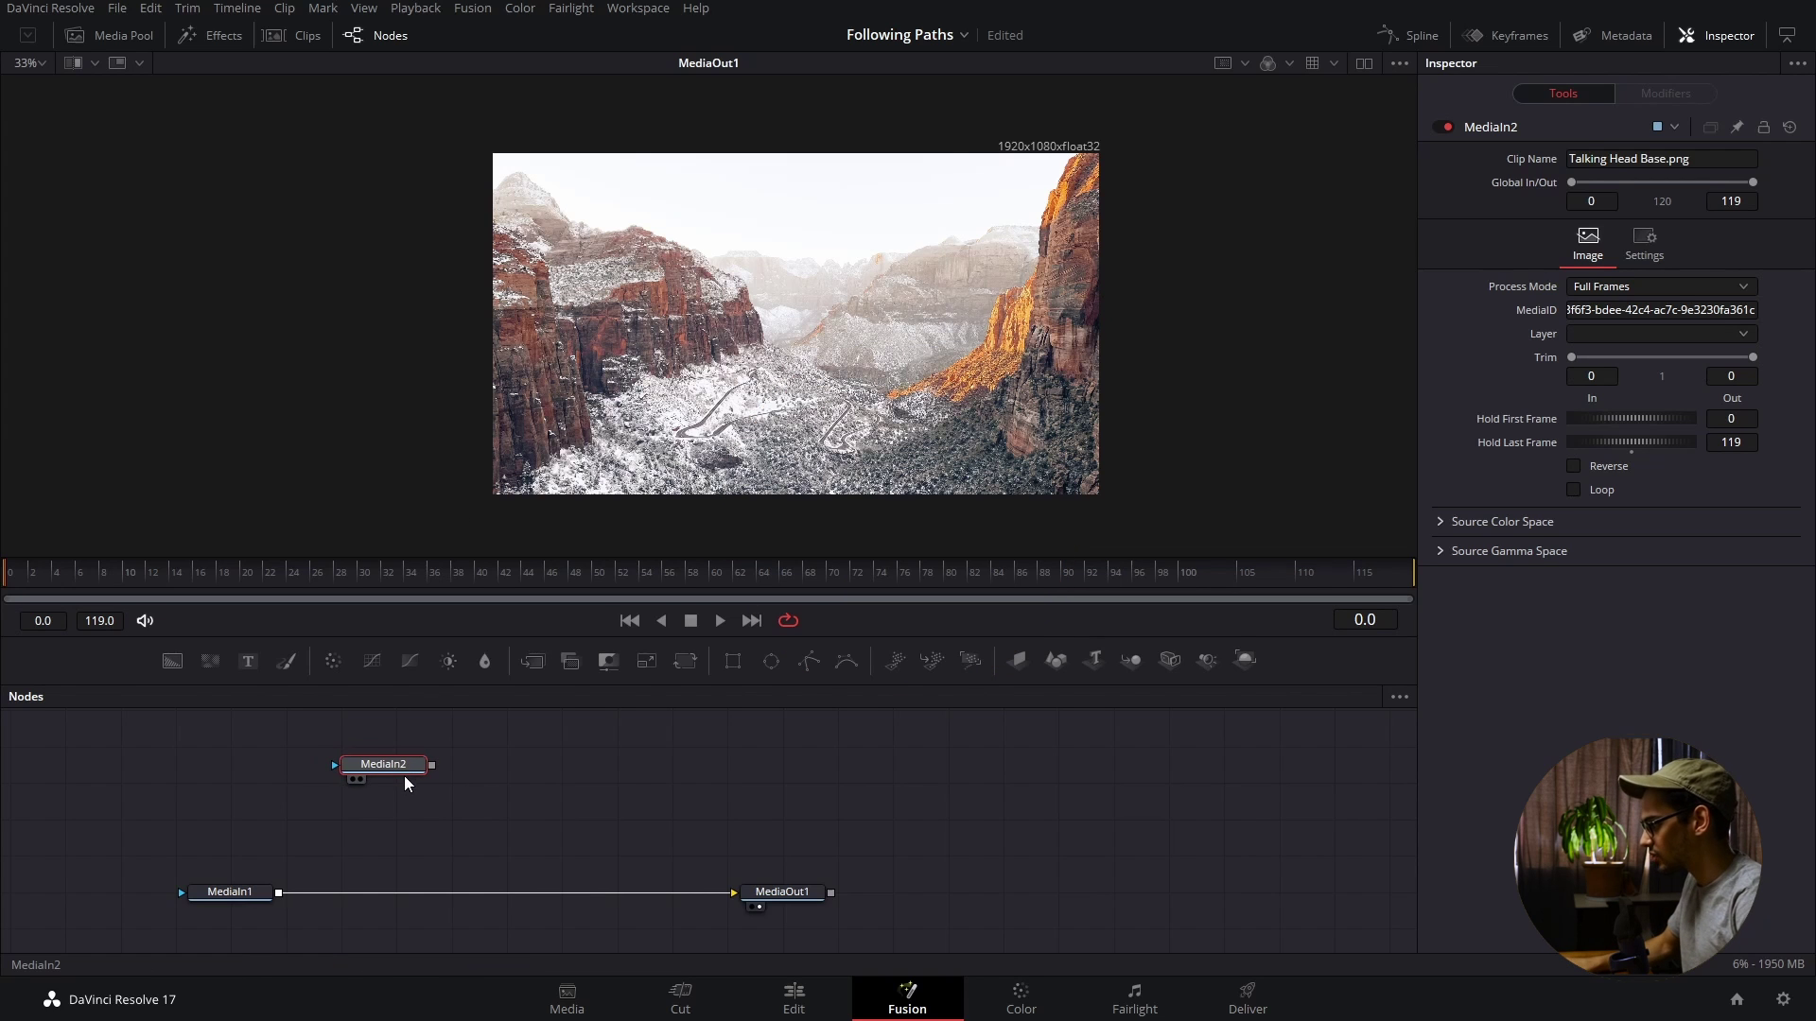
{"action": "left_click_drag", "start_coordinate": [419, 773], "coordinate": [391, 782]}
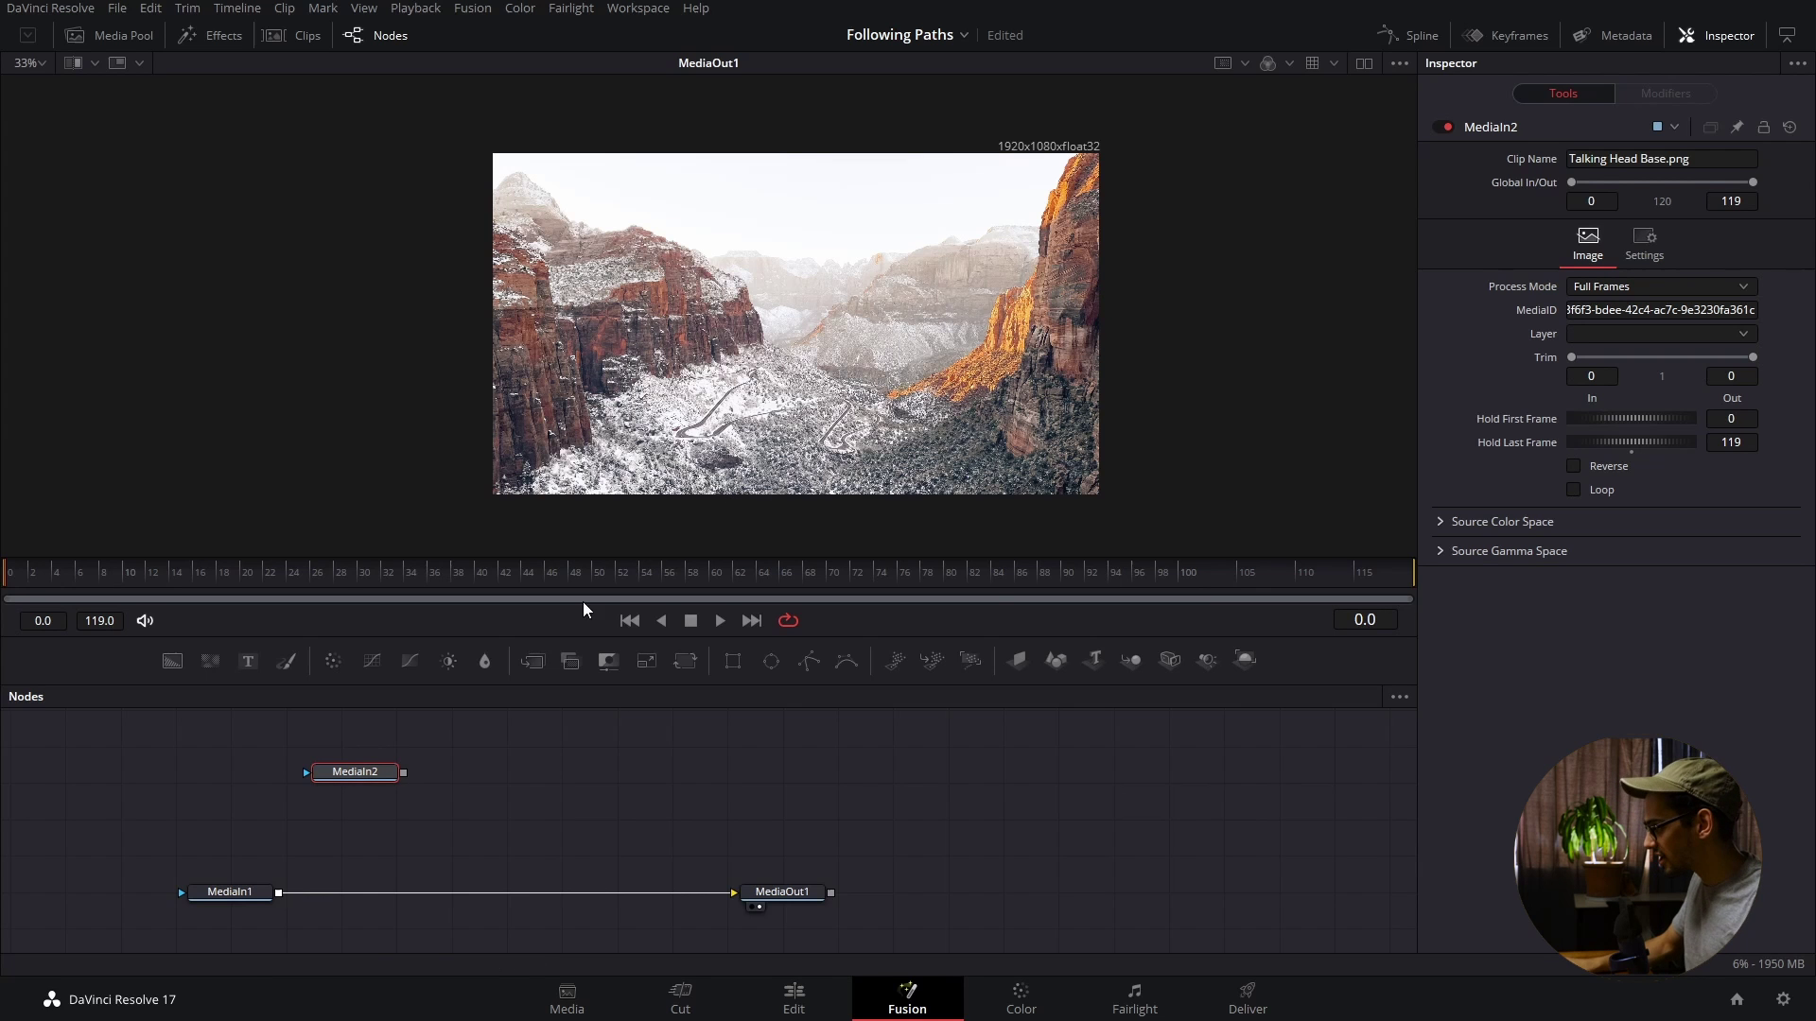
- Add a Transform (Xf) node after MediaIn2, merge its output over MediaIn1, and rearrange the nodes
{"action": "key", "text": "shift+space"}
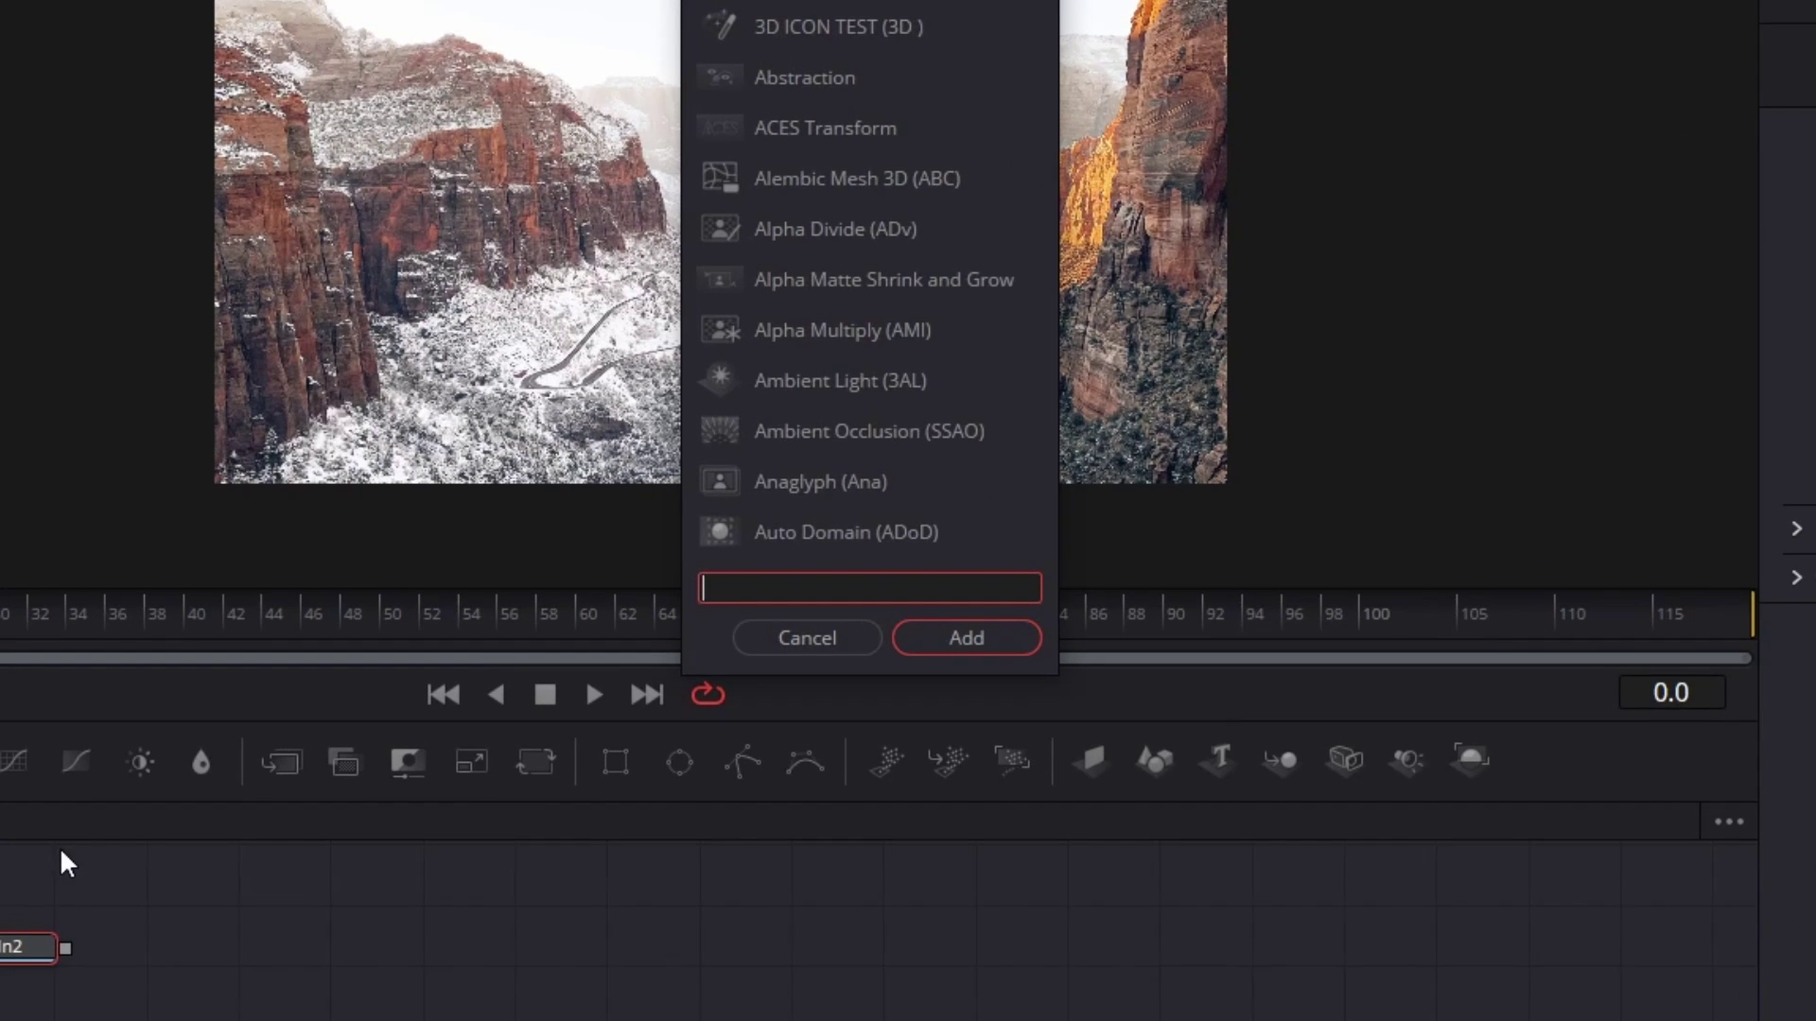
{"action": "type", "text": "trans"}
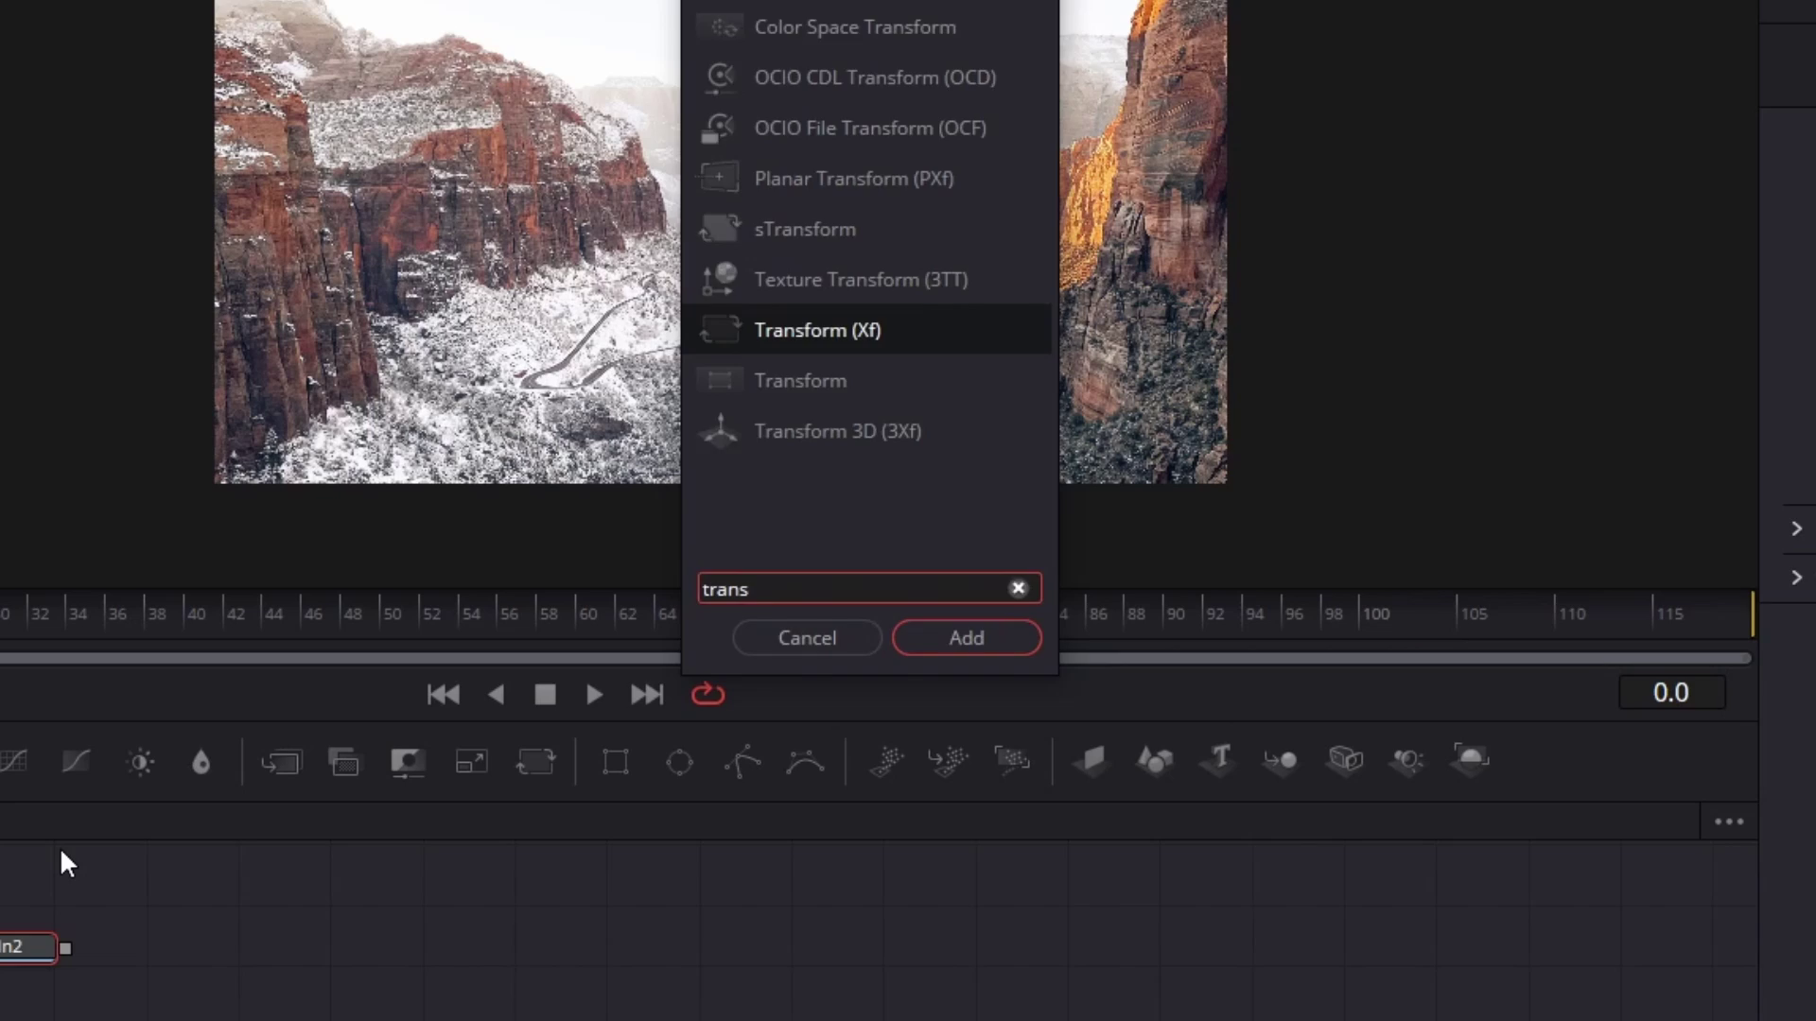
{"action": "key", "text": "Return"}
{"action": "mouse_move", "coordinate": [289, 923]}
{"action": "left_mouse_down"}
{"action": "mouse_move", "coordinate": [258, 909]}
{"action": "mouse_move", "coordinate": [279, 895]}
{"action": "left_mouse_up"}
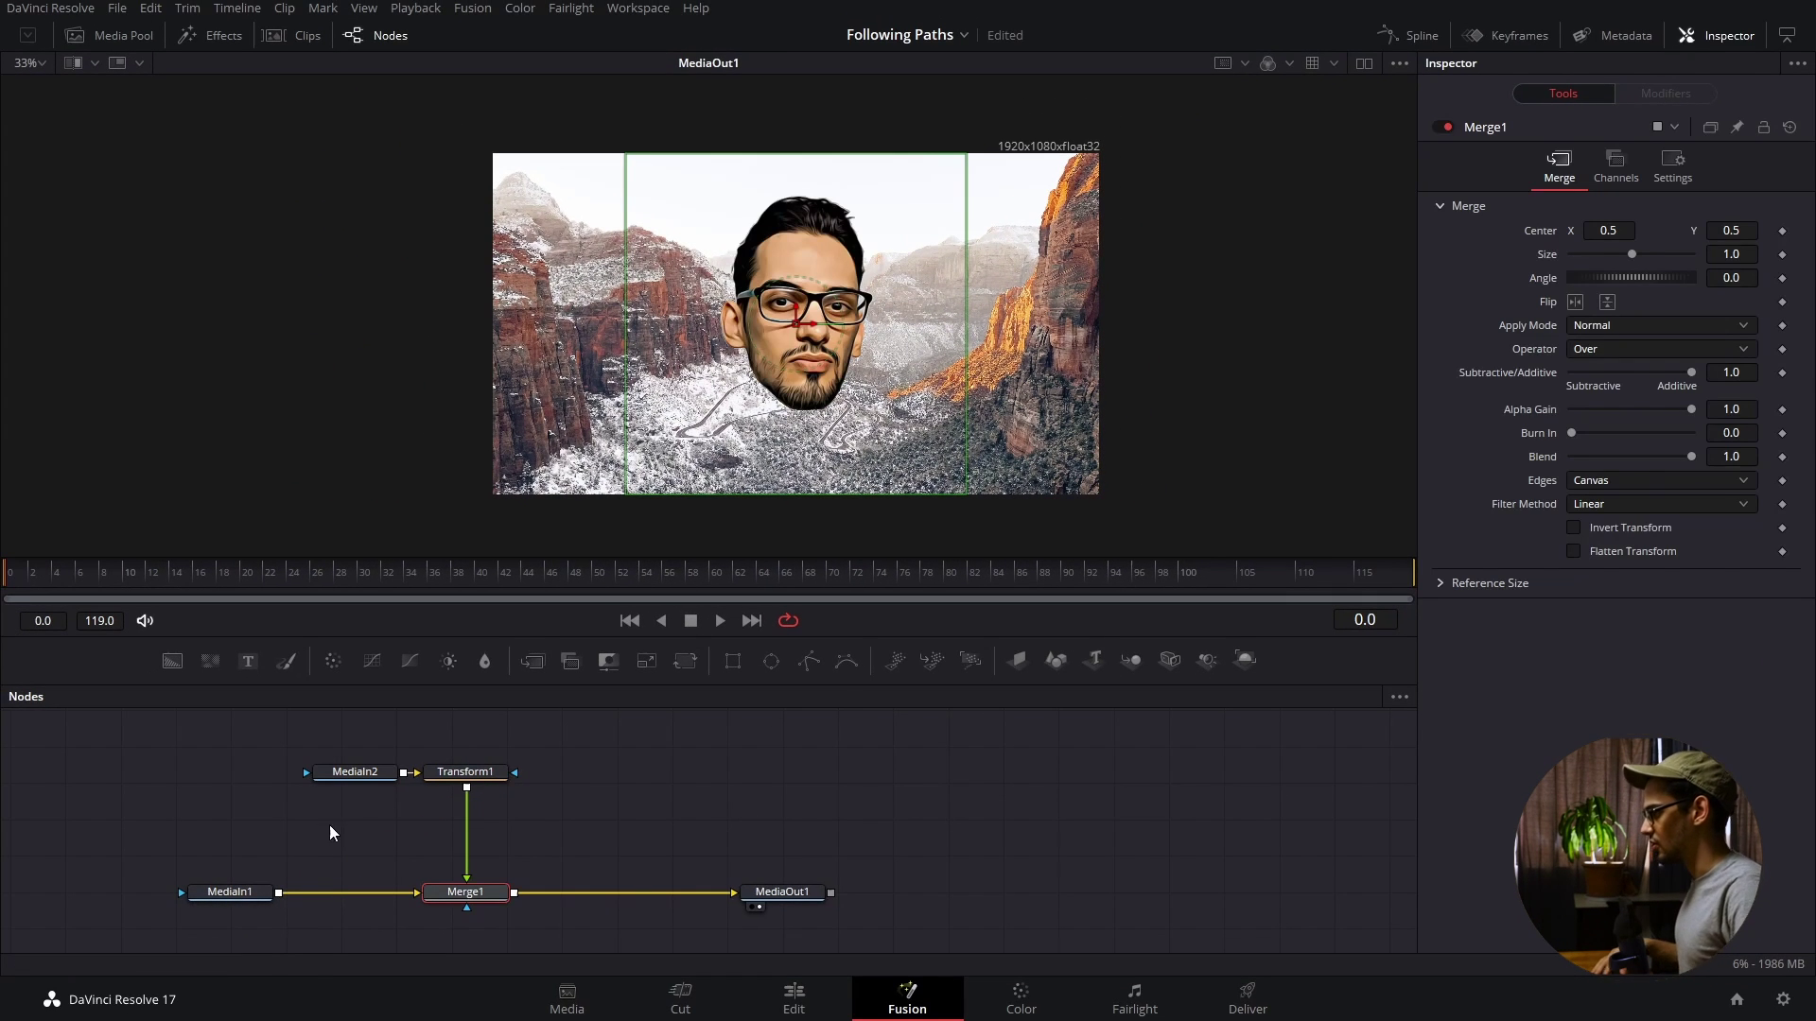
{"action": "left_click", "coordinate": [464, 772]}
{"action": "left_click_drag", "start_coordinate": [465, 772], "coordinate": [412, 733]}
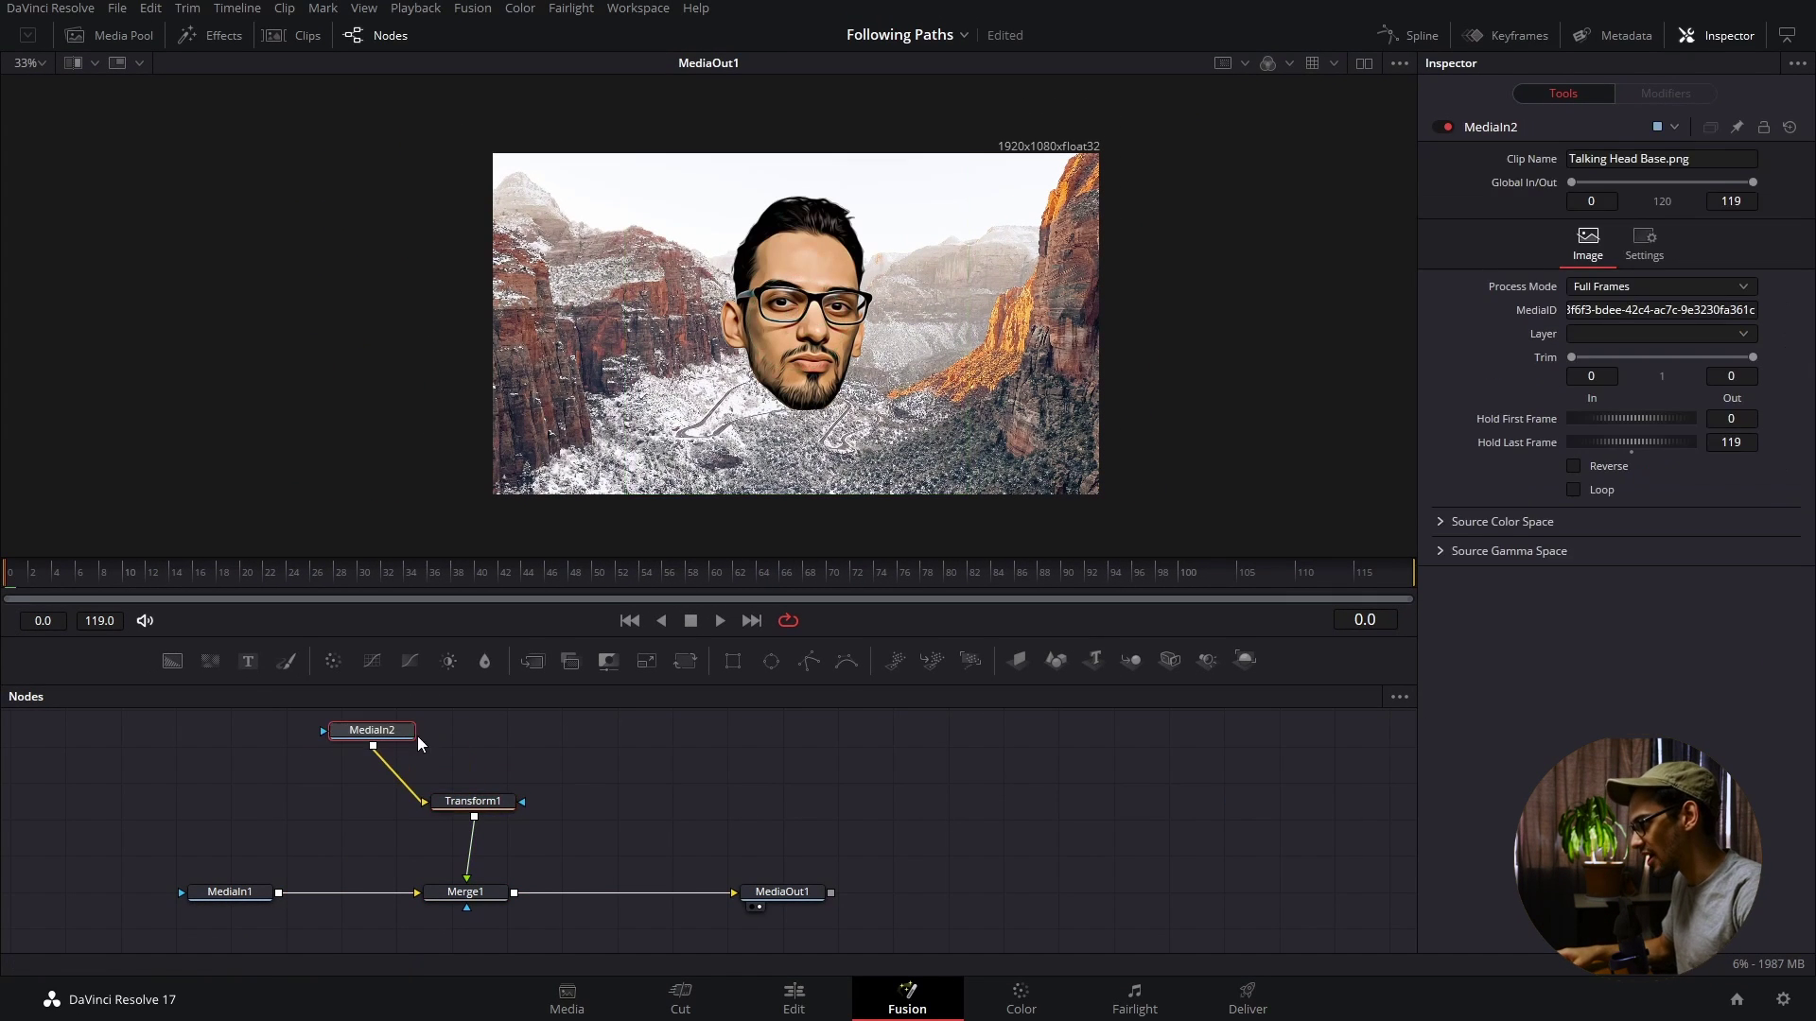
- Scale the head down by setting the size of Transform1 to 0.452
{"action": "left_click", "coordinate": [495, 799]}
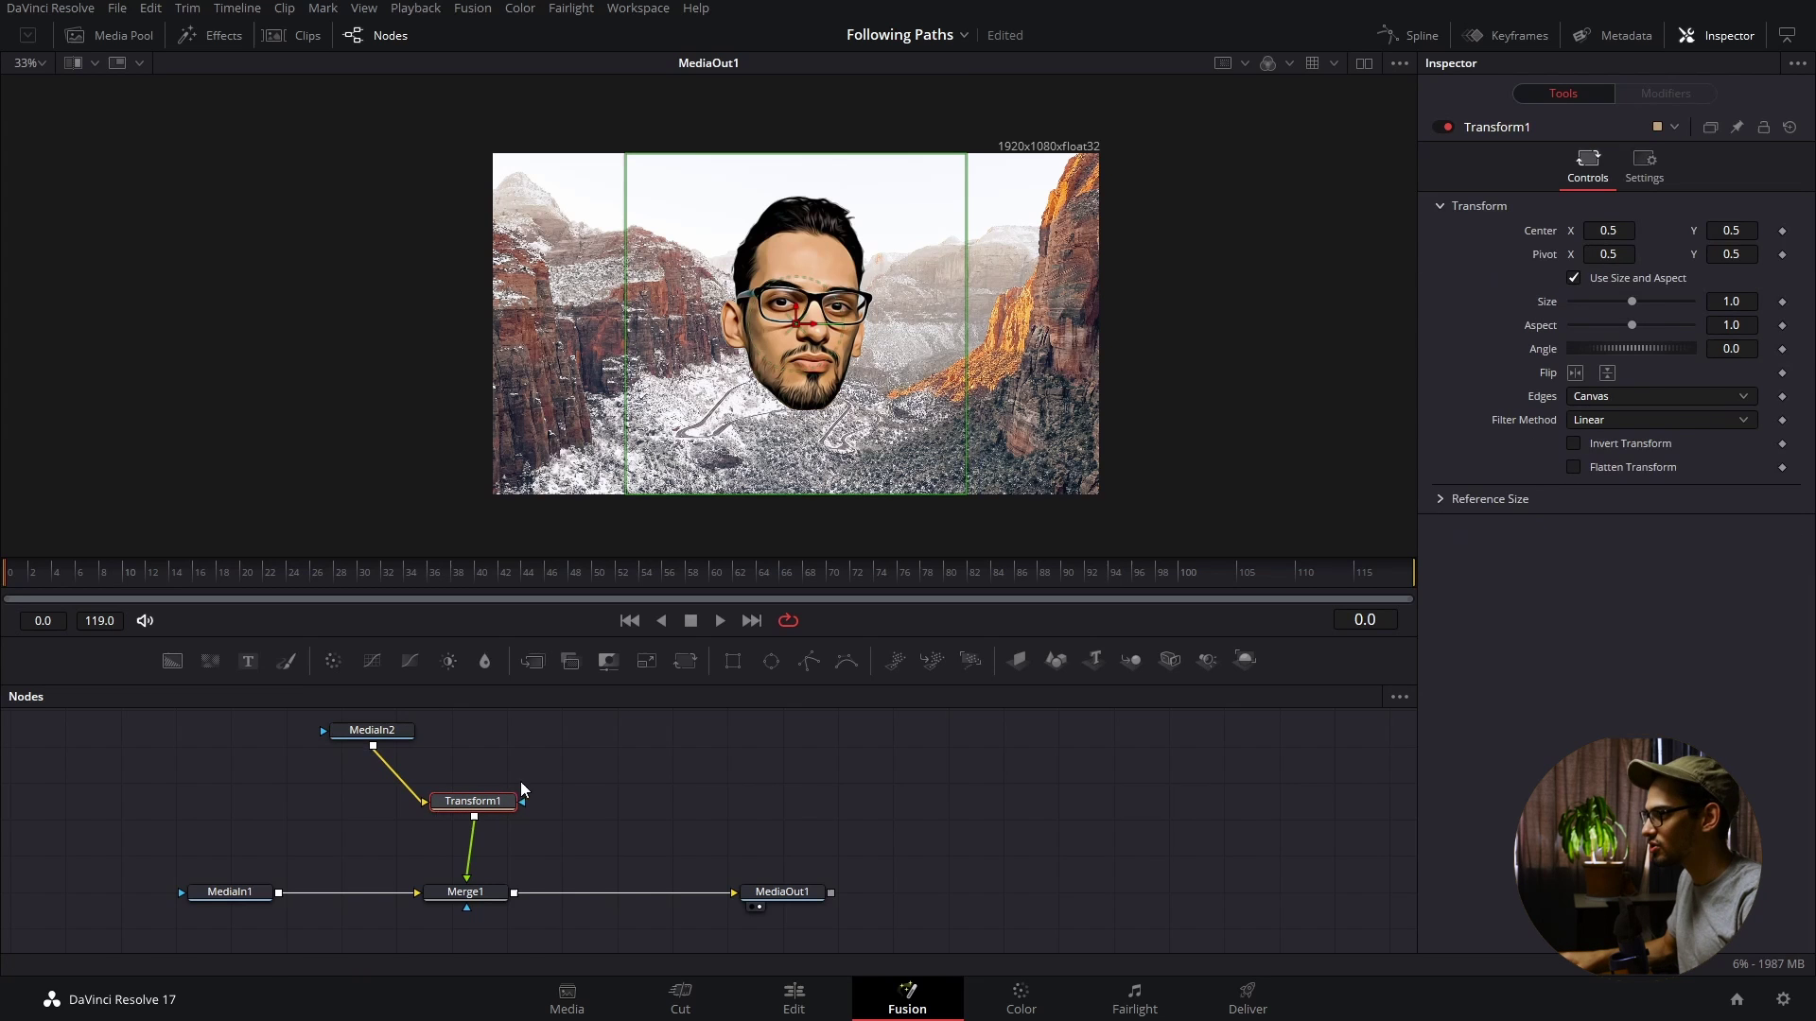
{"action": "left_click_drag", "start_coordinate": [1735, 304], "coordinate": [1413, 304]}
{"action": "left_click_drag", "start_coordinate": [1683, 296], "coordinate": [1607, 300]}
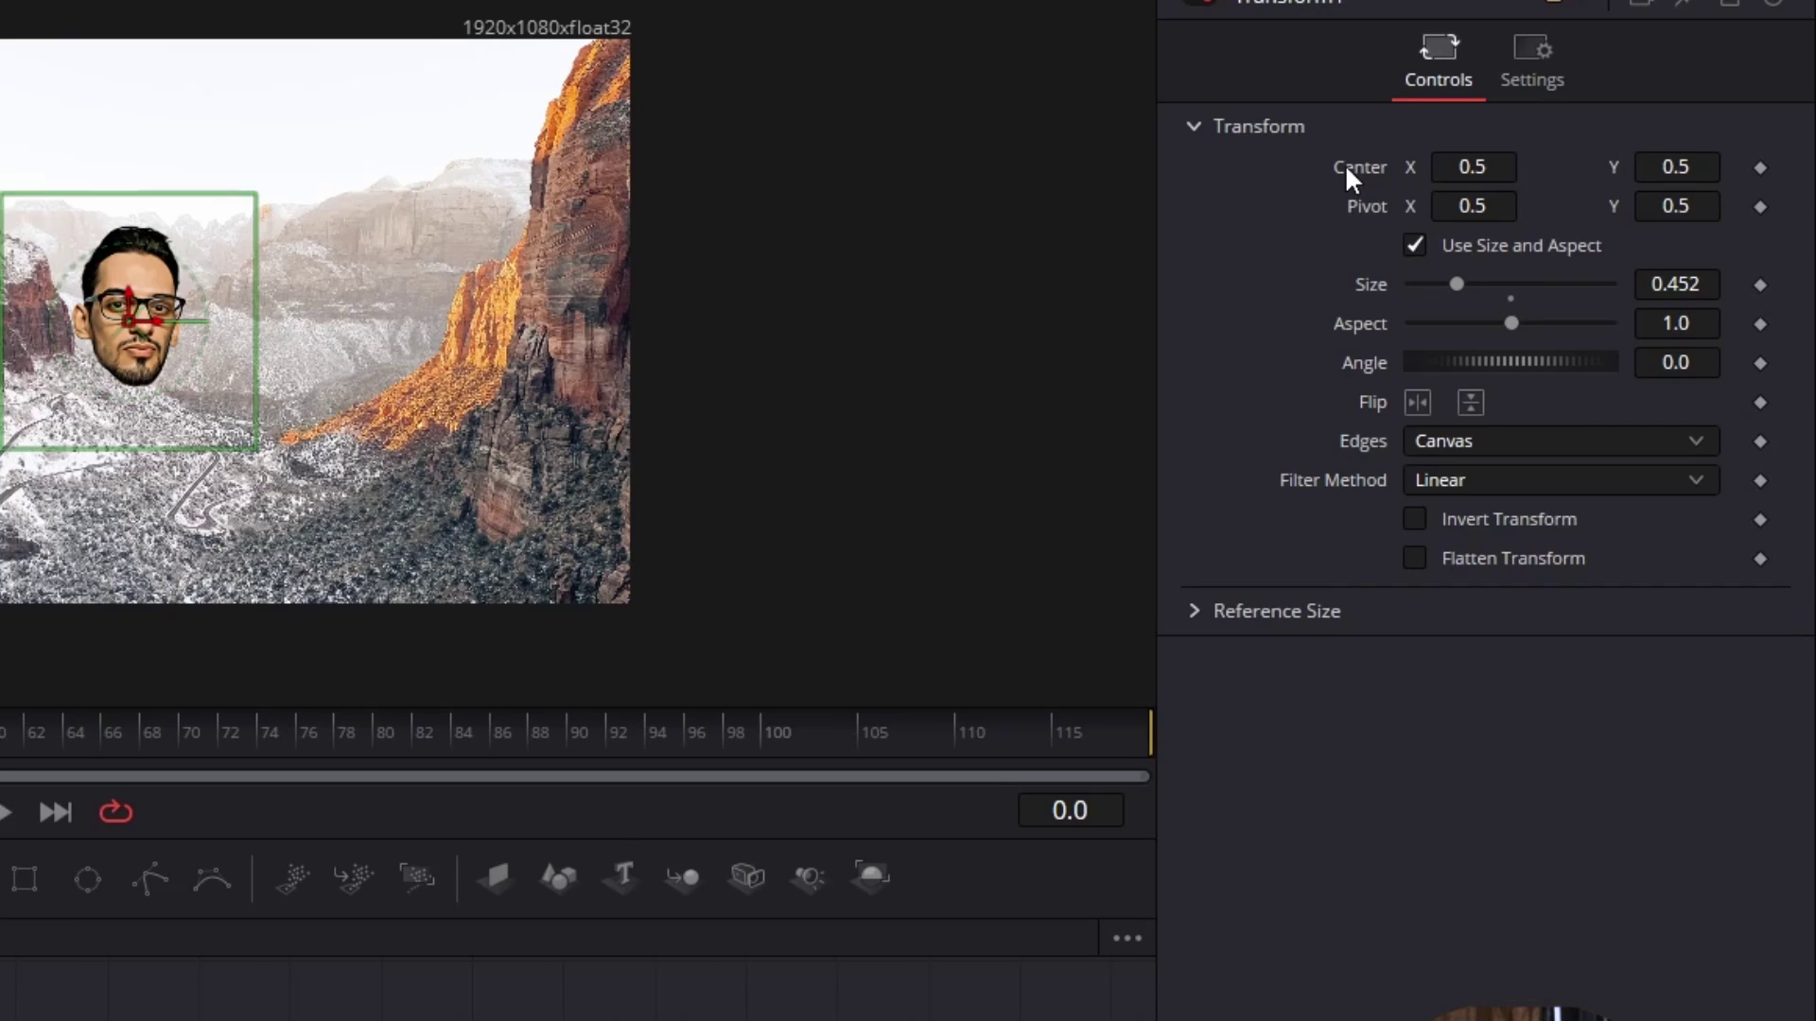
- Apply a Path to the Center of Transform1 and move the head outside the frame's left edge as its starting point
{"action": "right_click", "coordinate": [1535, 229]}
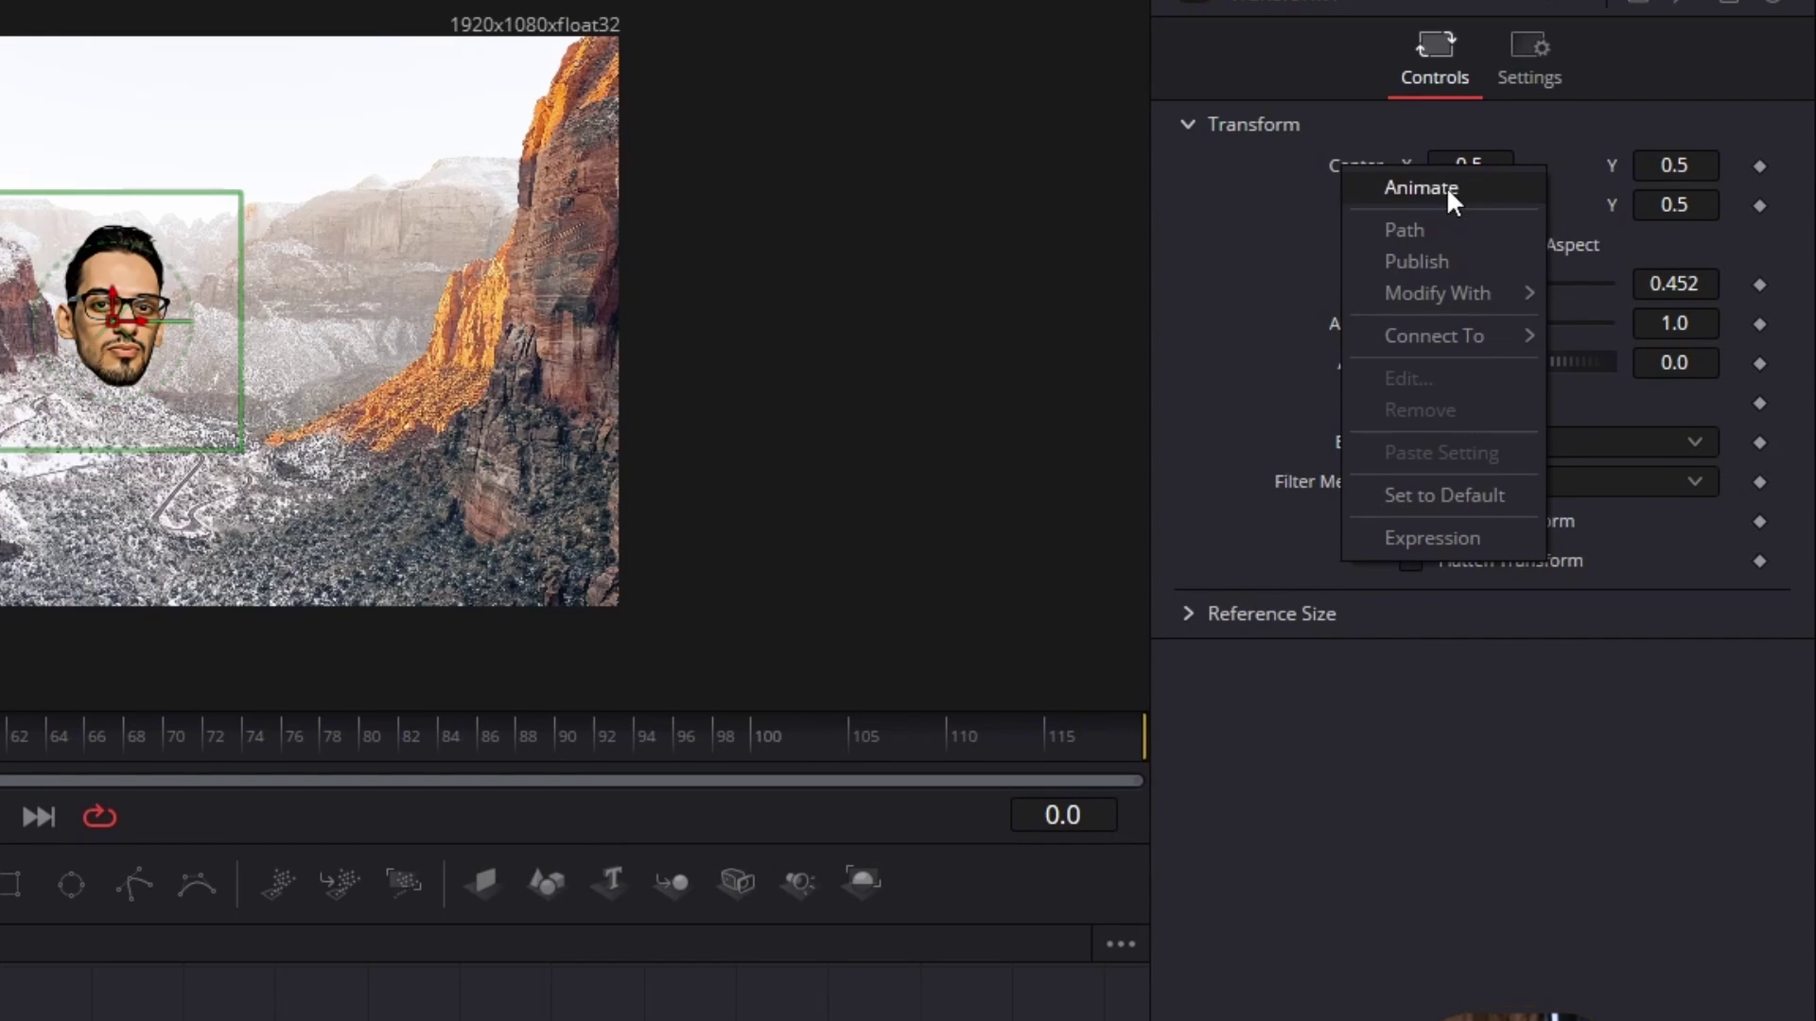
{"action": "left_click", "coordinate": [1418, 229]}
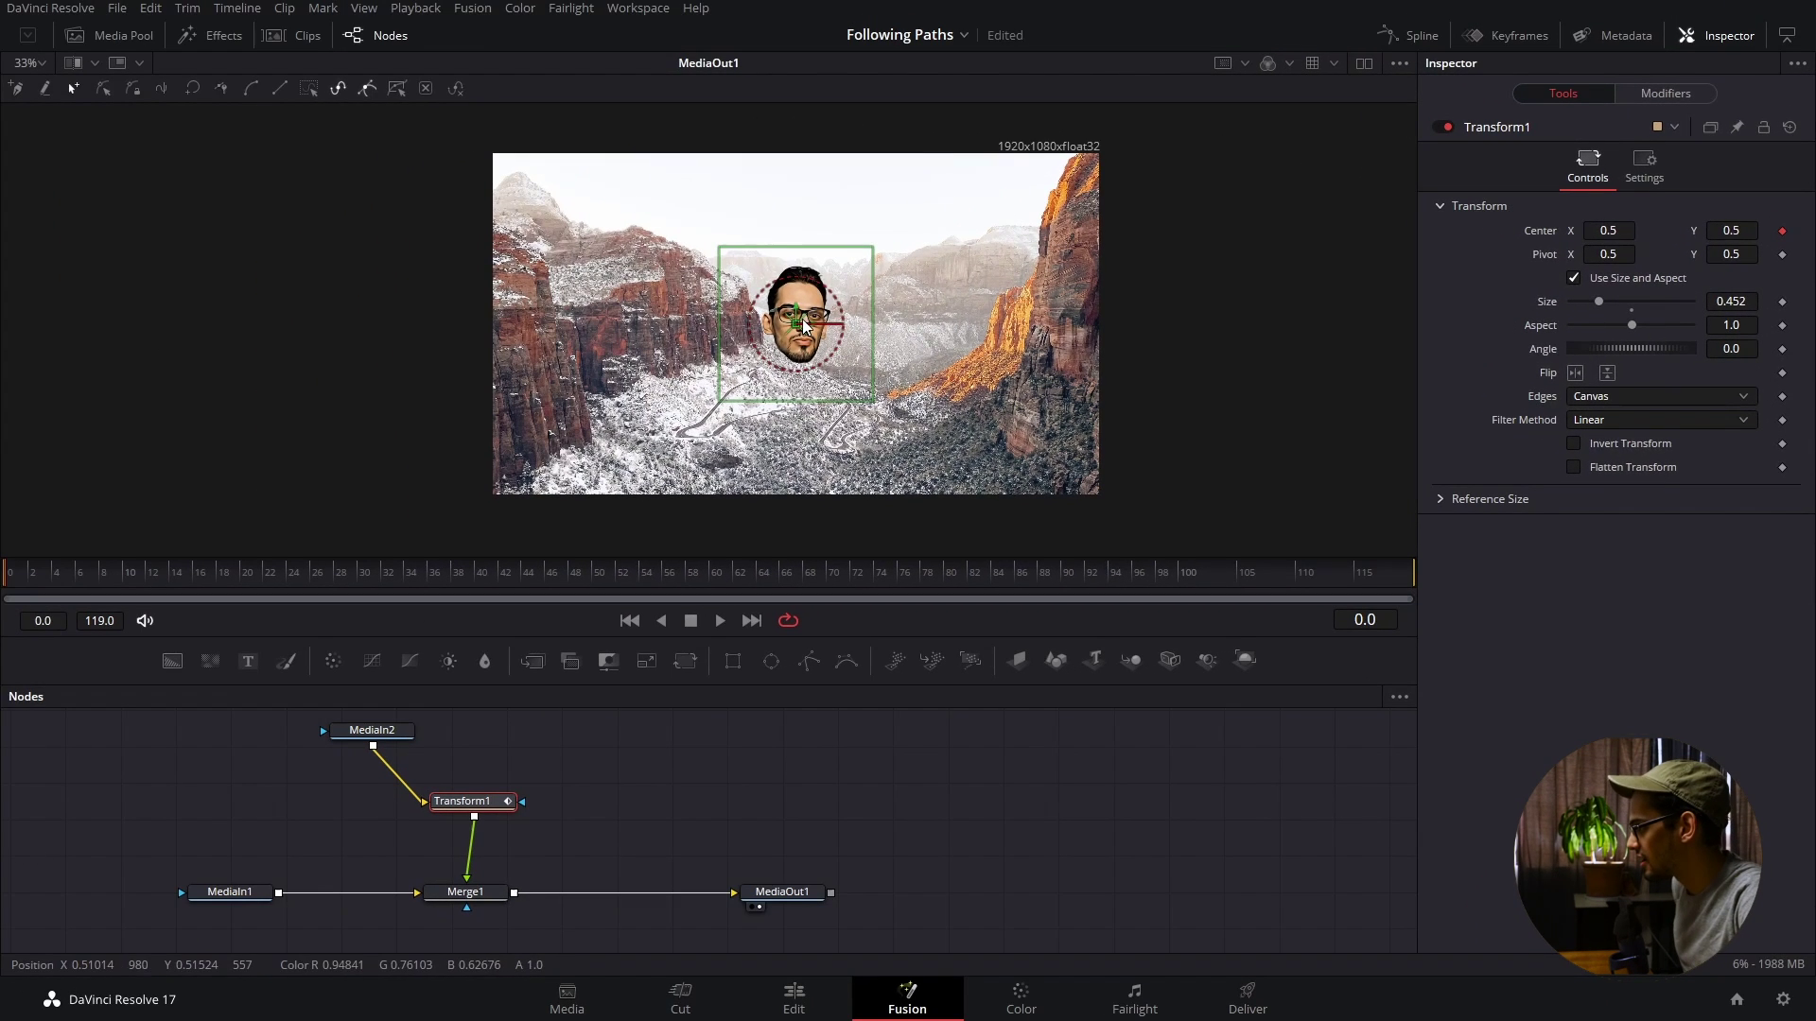
{"action": "left_click_drag", "start_coordinate": [796, 321], "coordinate": [407, 339]}
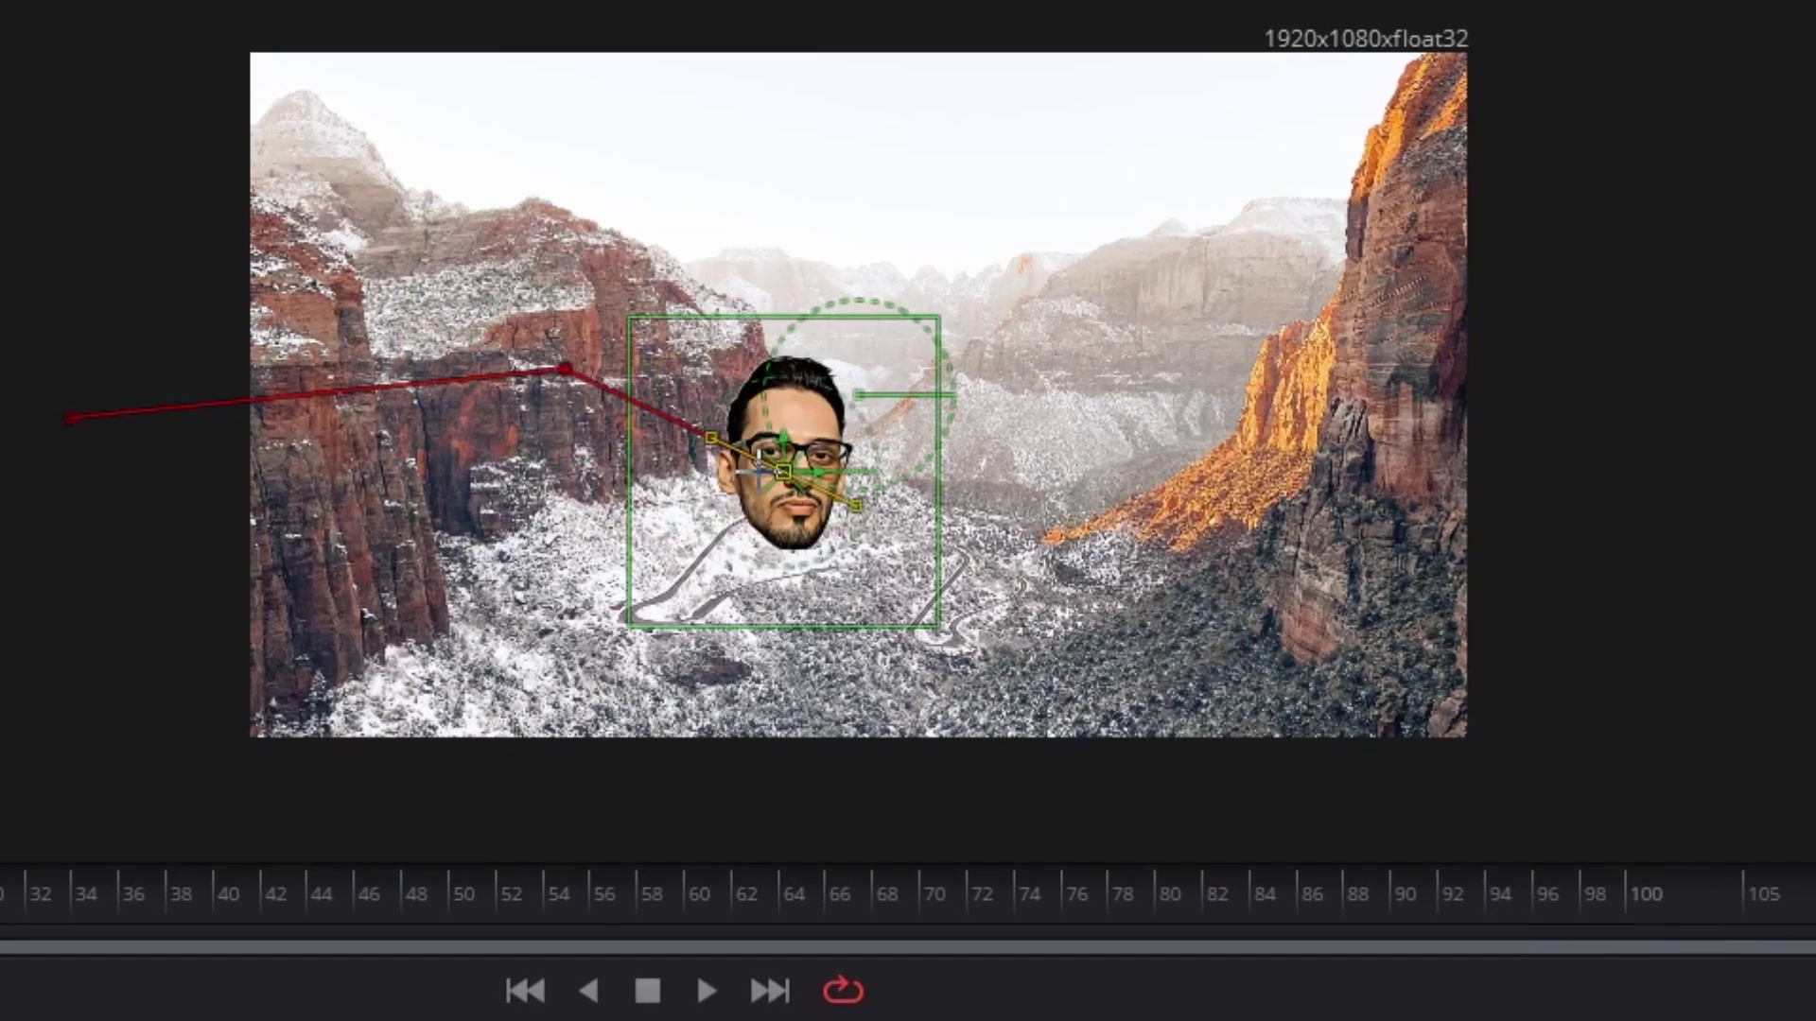
- Draw a zigzag motion path through the valley, ending beyond the frame's right edge at about X 1.59, Y 0.71
{"action": "left_click_drag", "start_coordinate": [783, 471], "coordinate": [649, 609]}
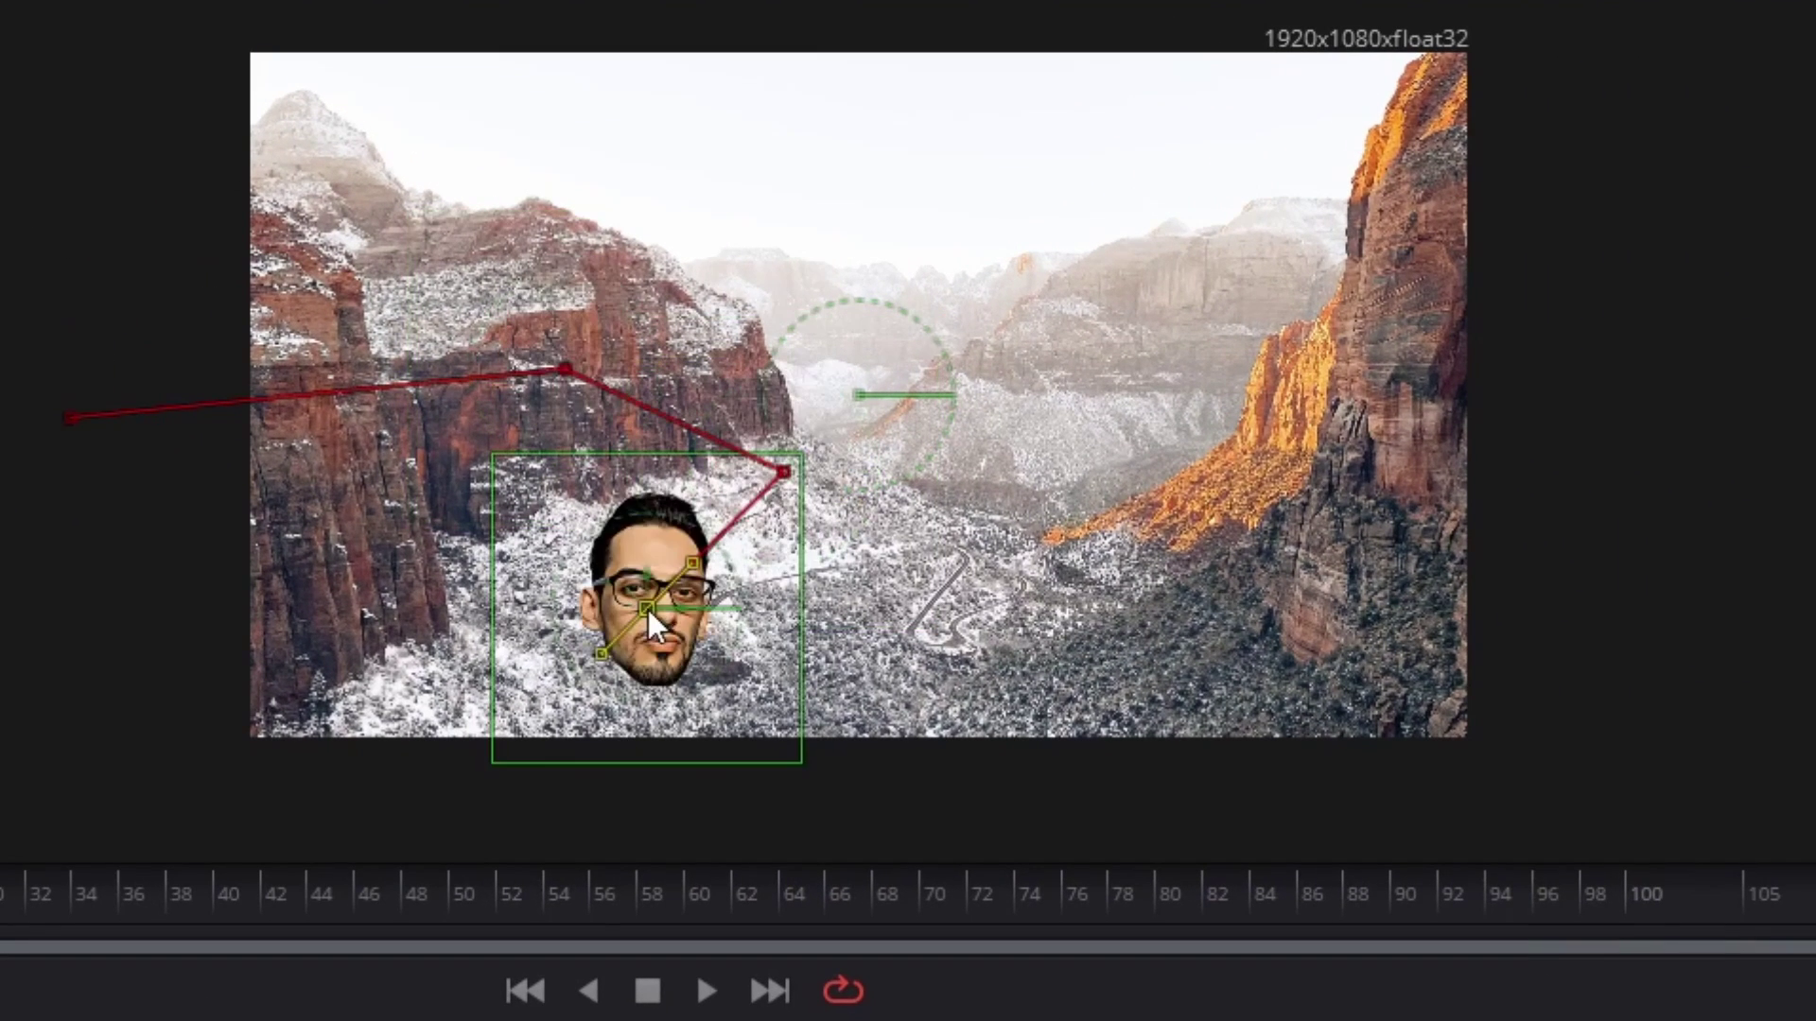
{"action": "left_click", "coordinate": [852, 624]}
{"action": "left_click", "coordinate": [977, 502]}
{"action": "left_click", "coordinate": [1023, 619]}
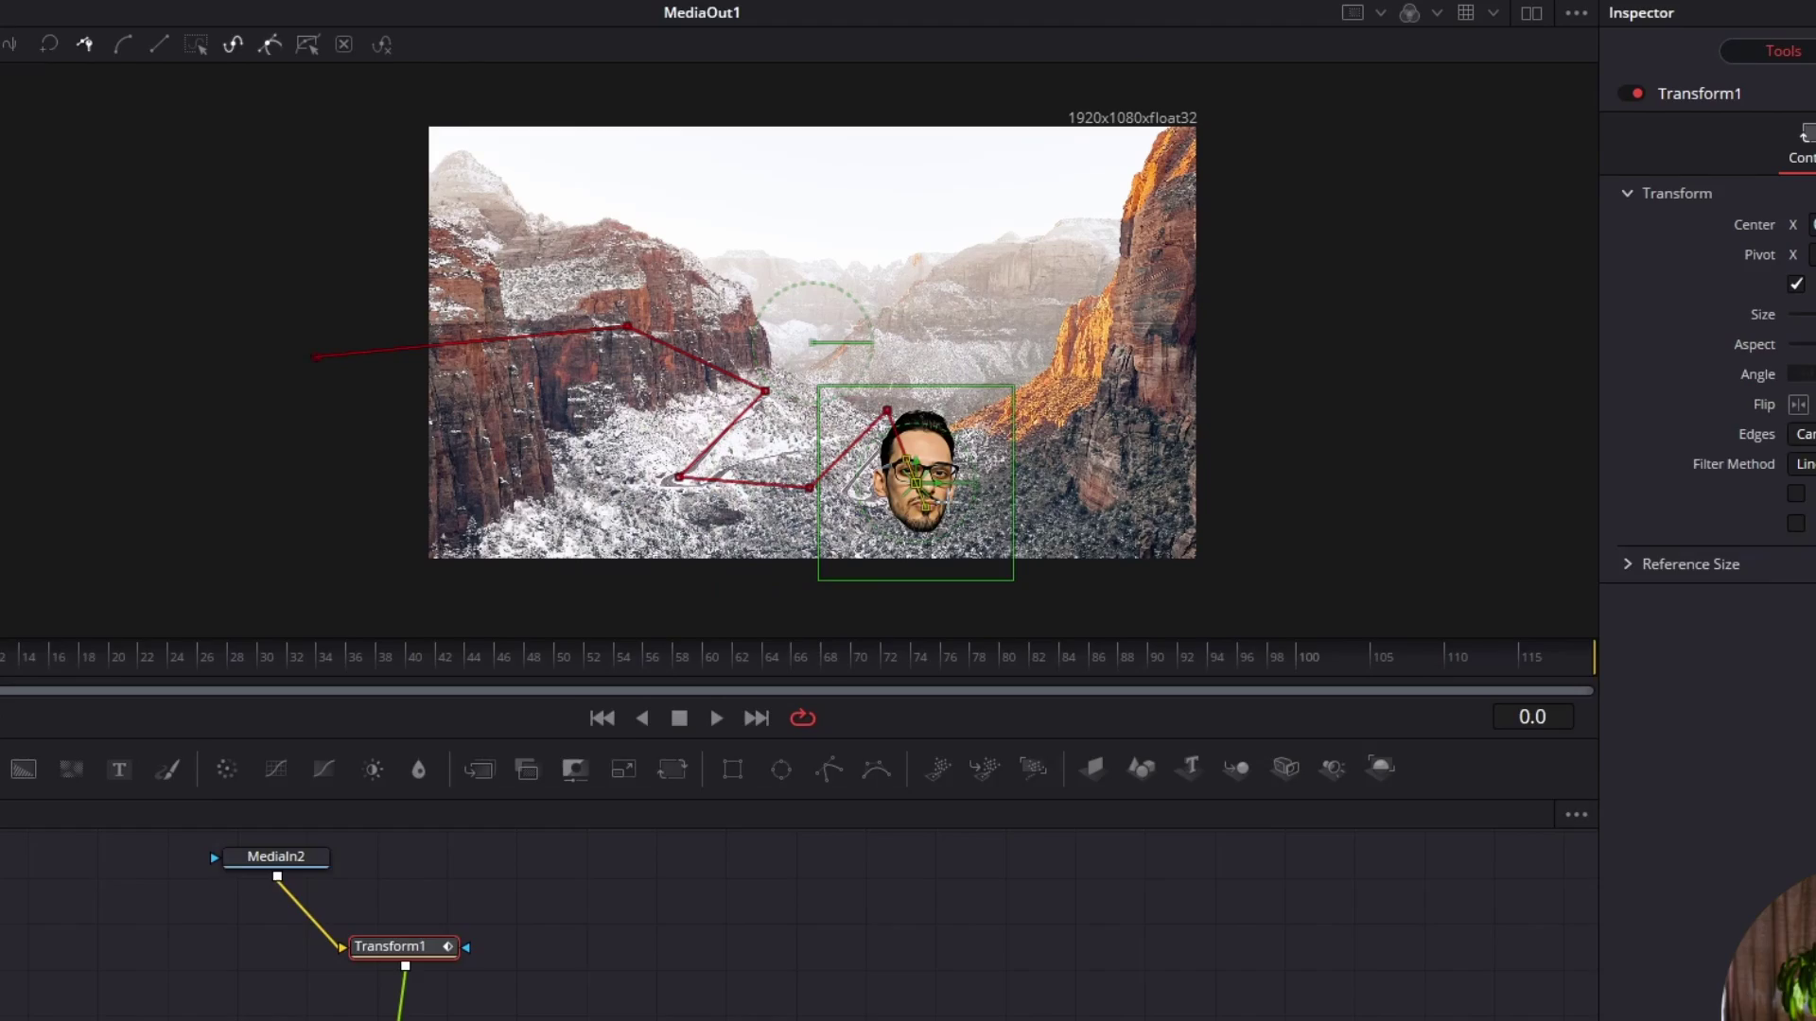
{"action": "left_click", "coordinate": [1087, 631]}
{"action": "left_click_drag", "start_coordinate": [910, 437], "coordinate": [1152, 272]}
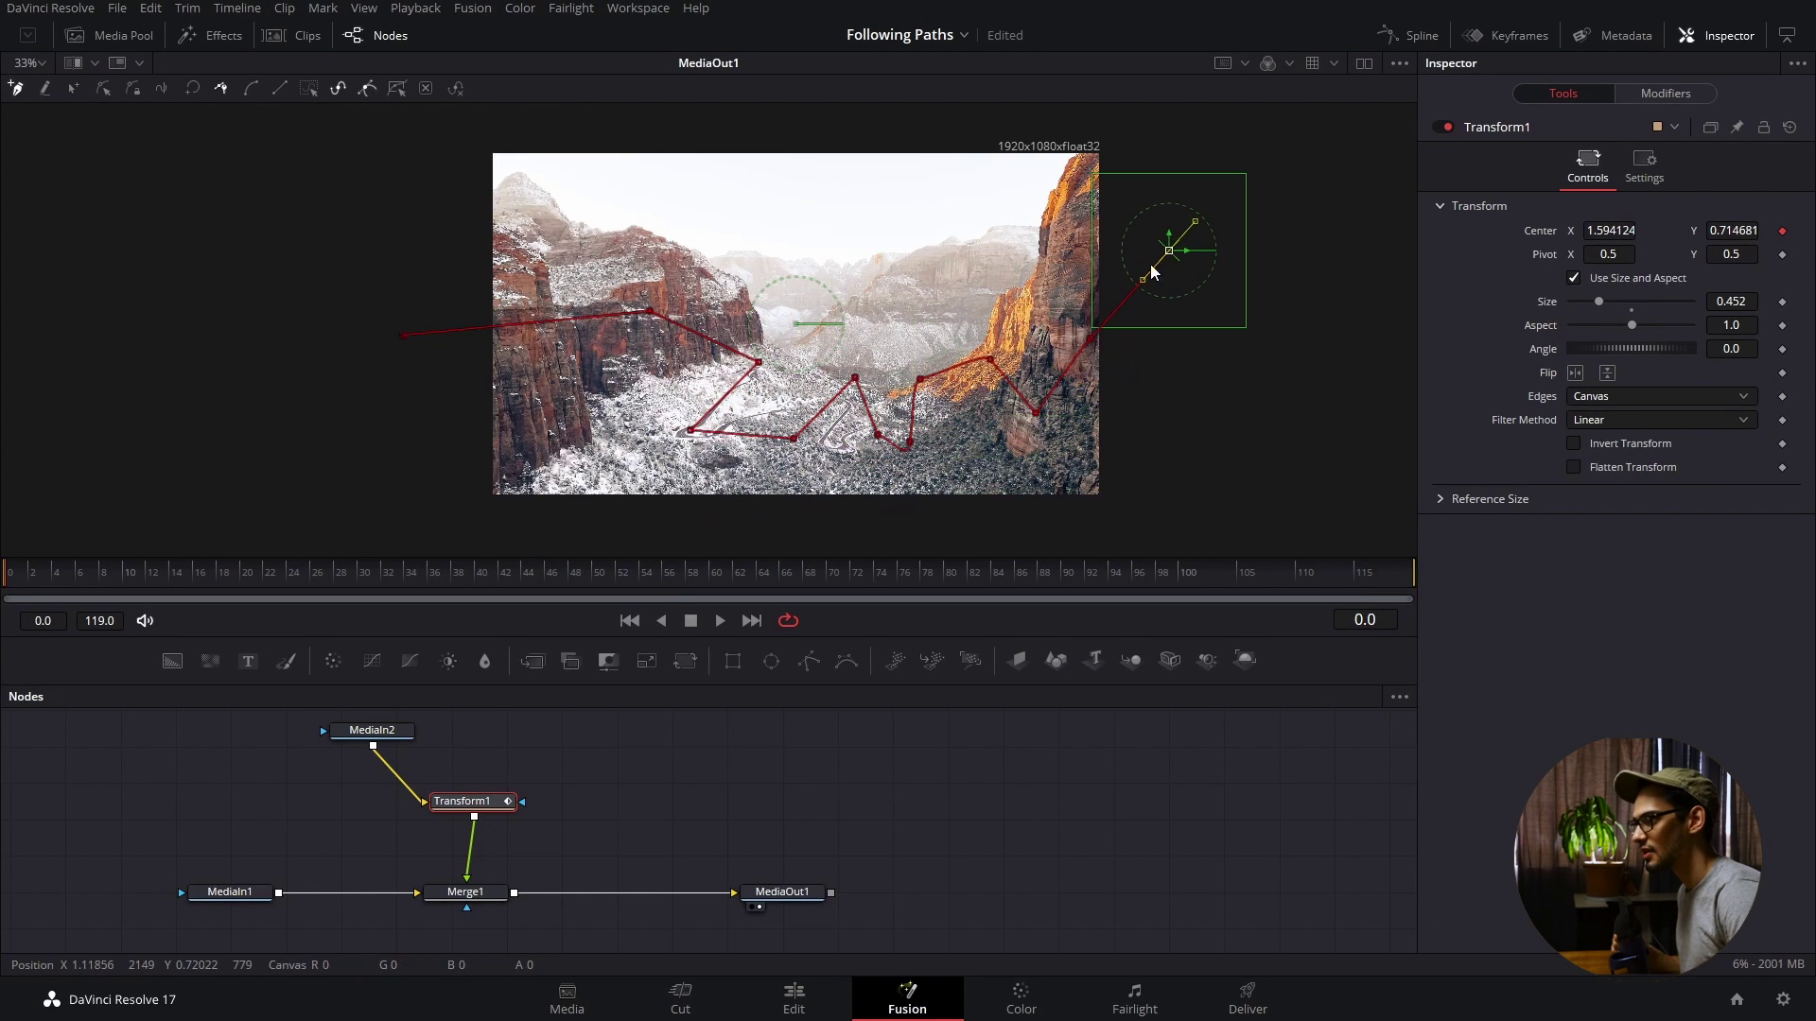
- Keyframe the path's Displacement at 0.0 on frame 0 and 1.0 on frame 39, and play the animation
{"action": "left_click", "coordinate": [1662, 100]}
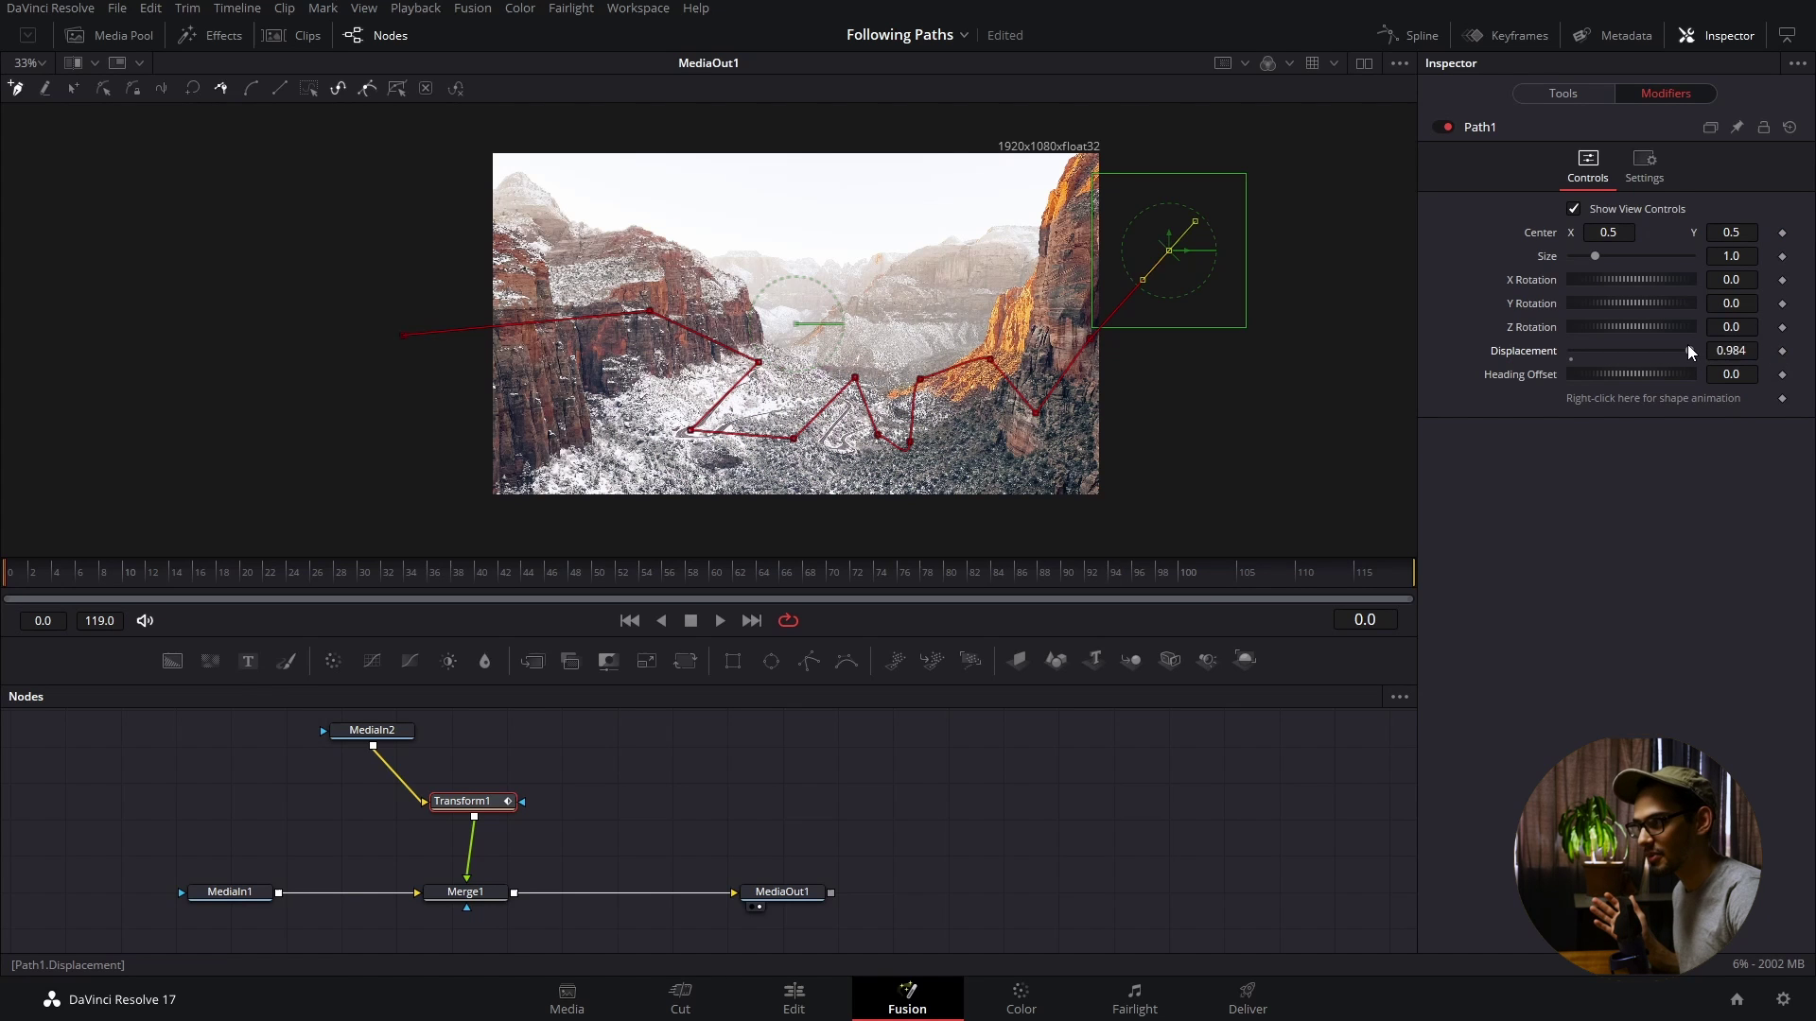
{"action": "left_click_drag", "start_coordinate": [1690, 352], "coordinate": [1539, 377]}
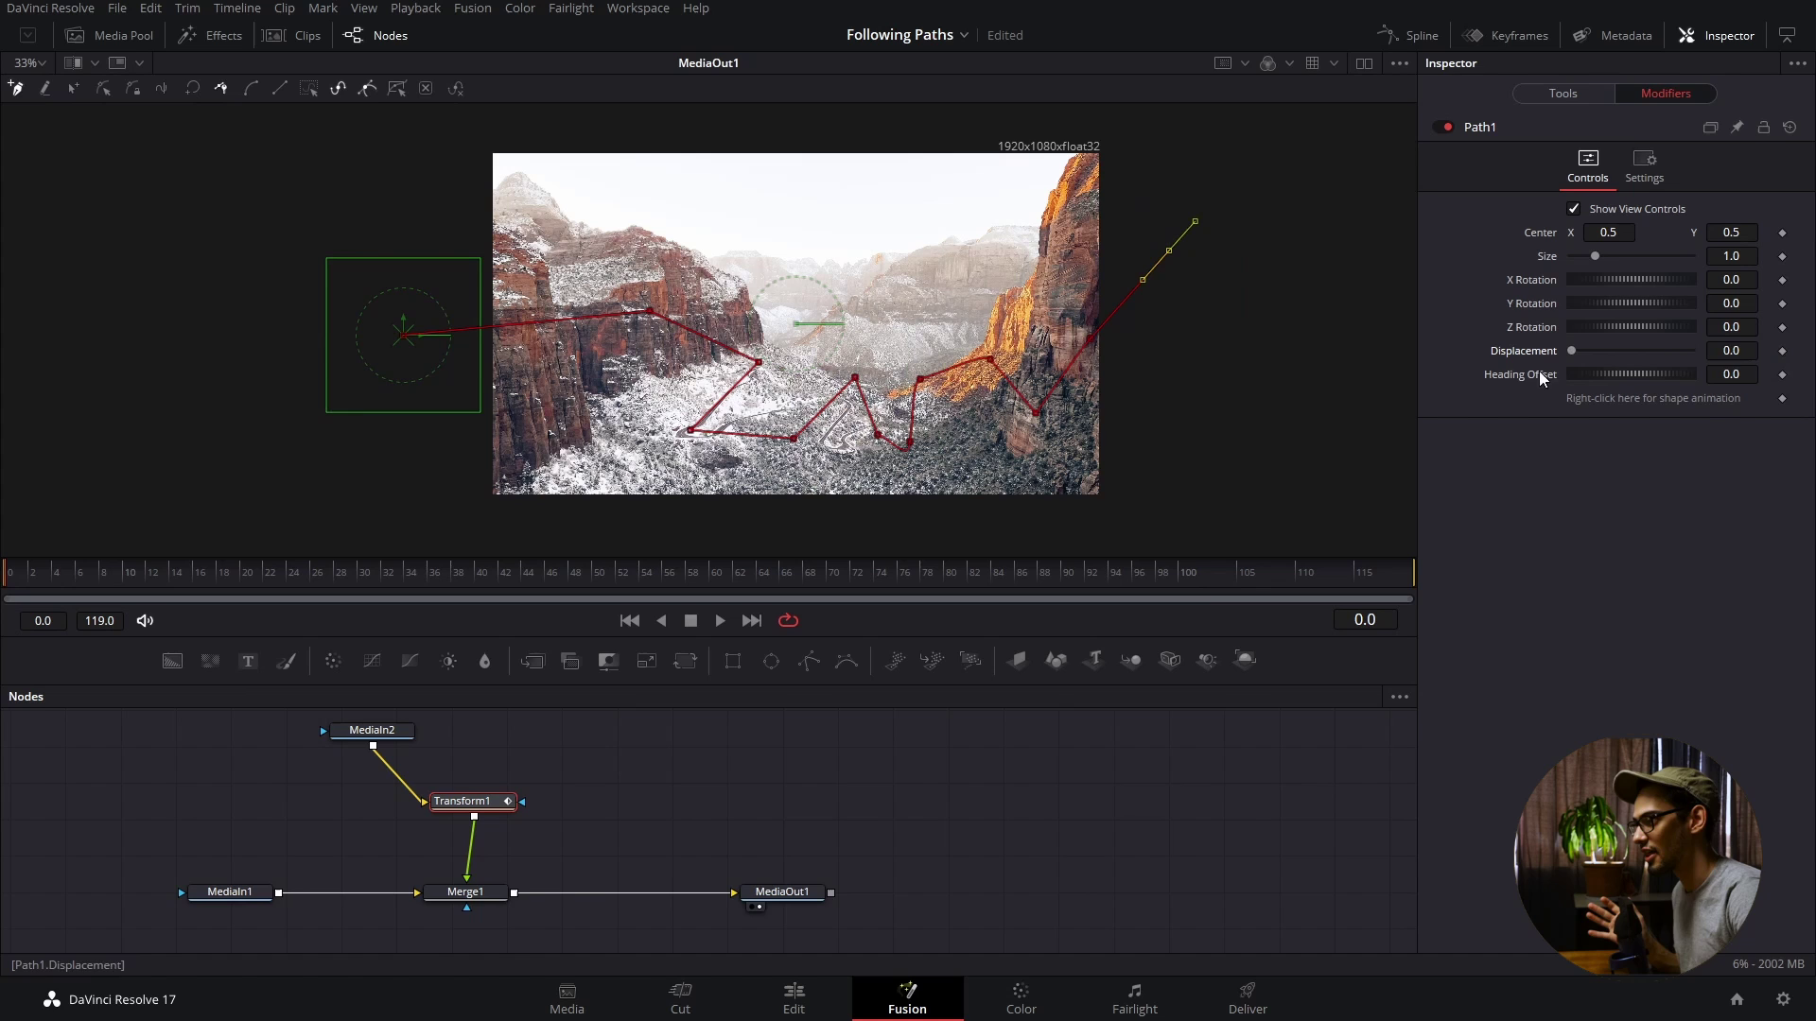
{"action": "left_click", "coordinate": [1782, 351]}
{"action": "left_click", "coordinate": [461, 572]}
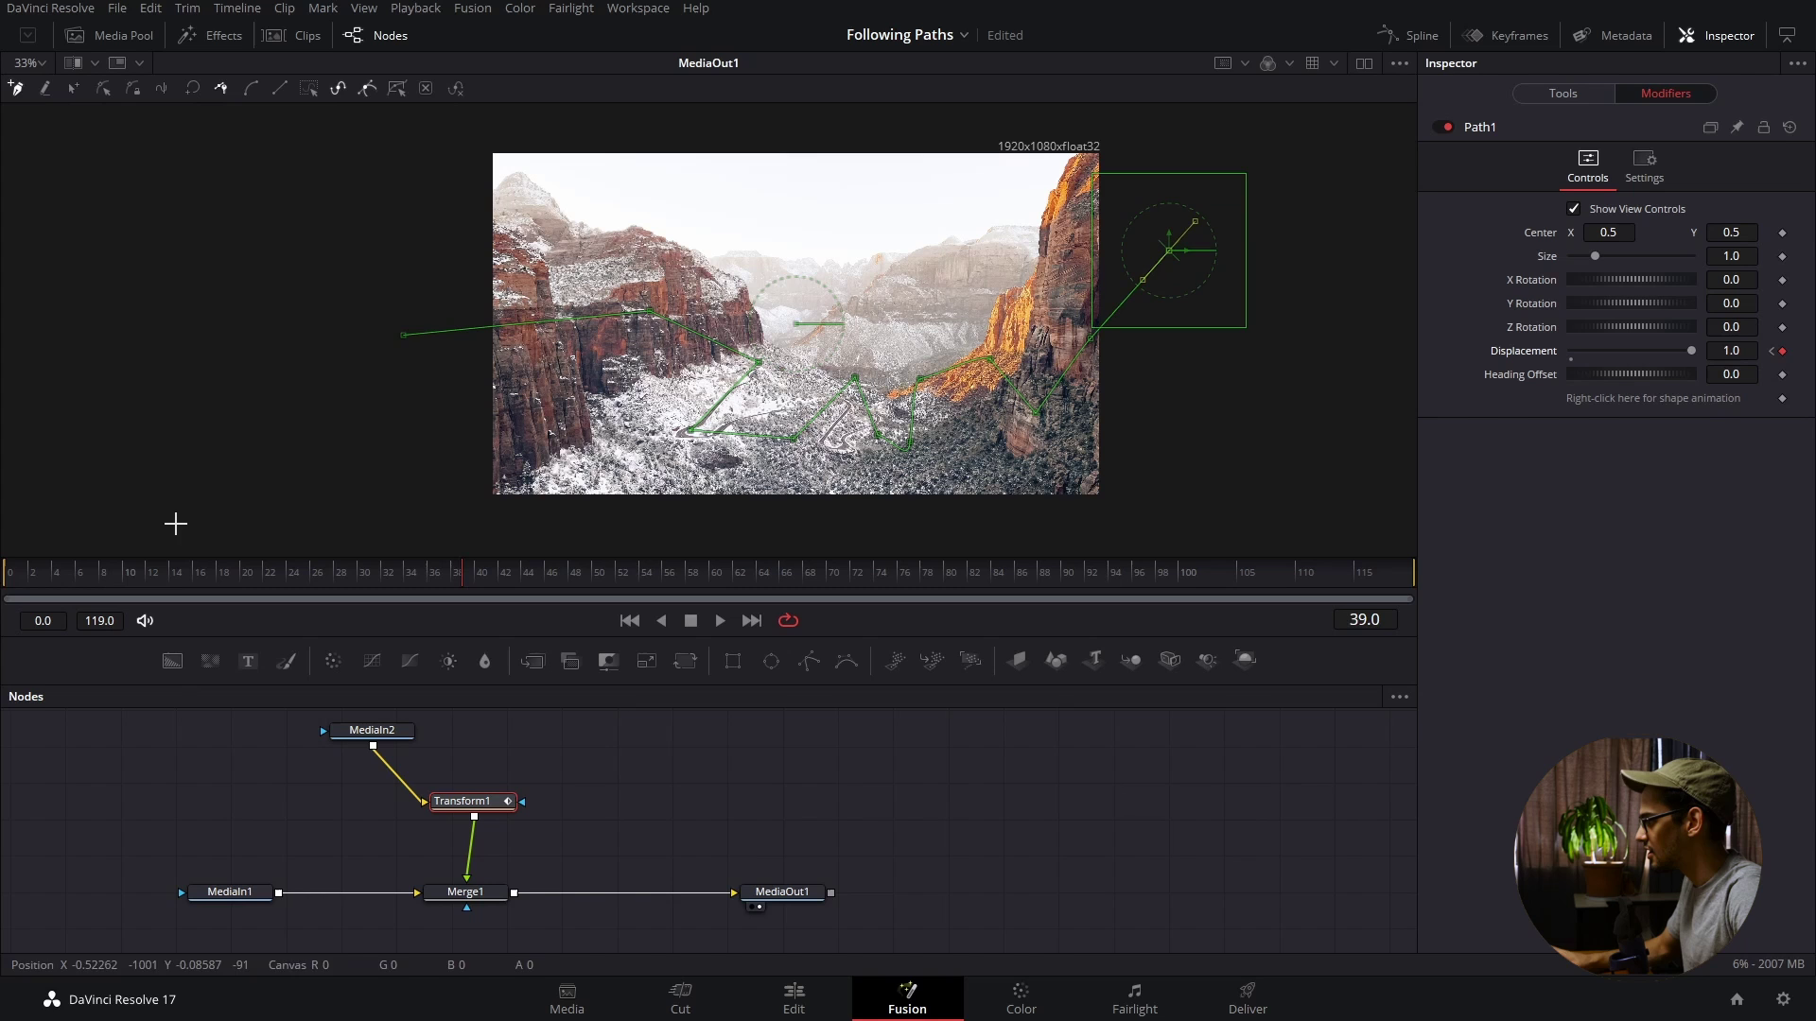
{"action": "key", "text": "space"}
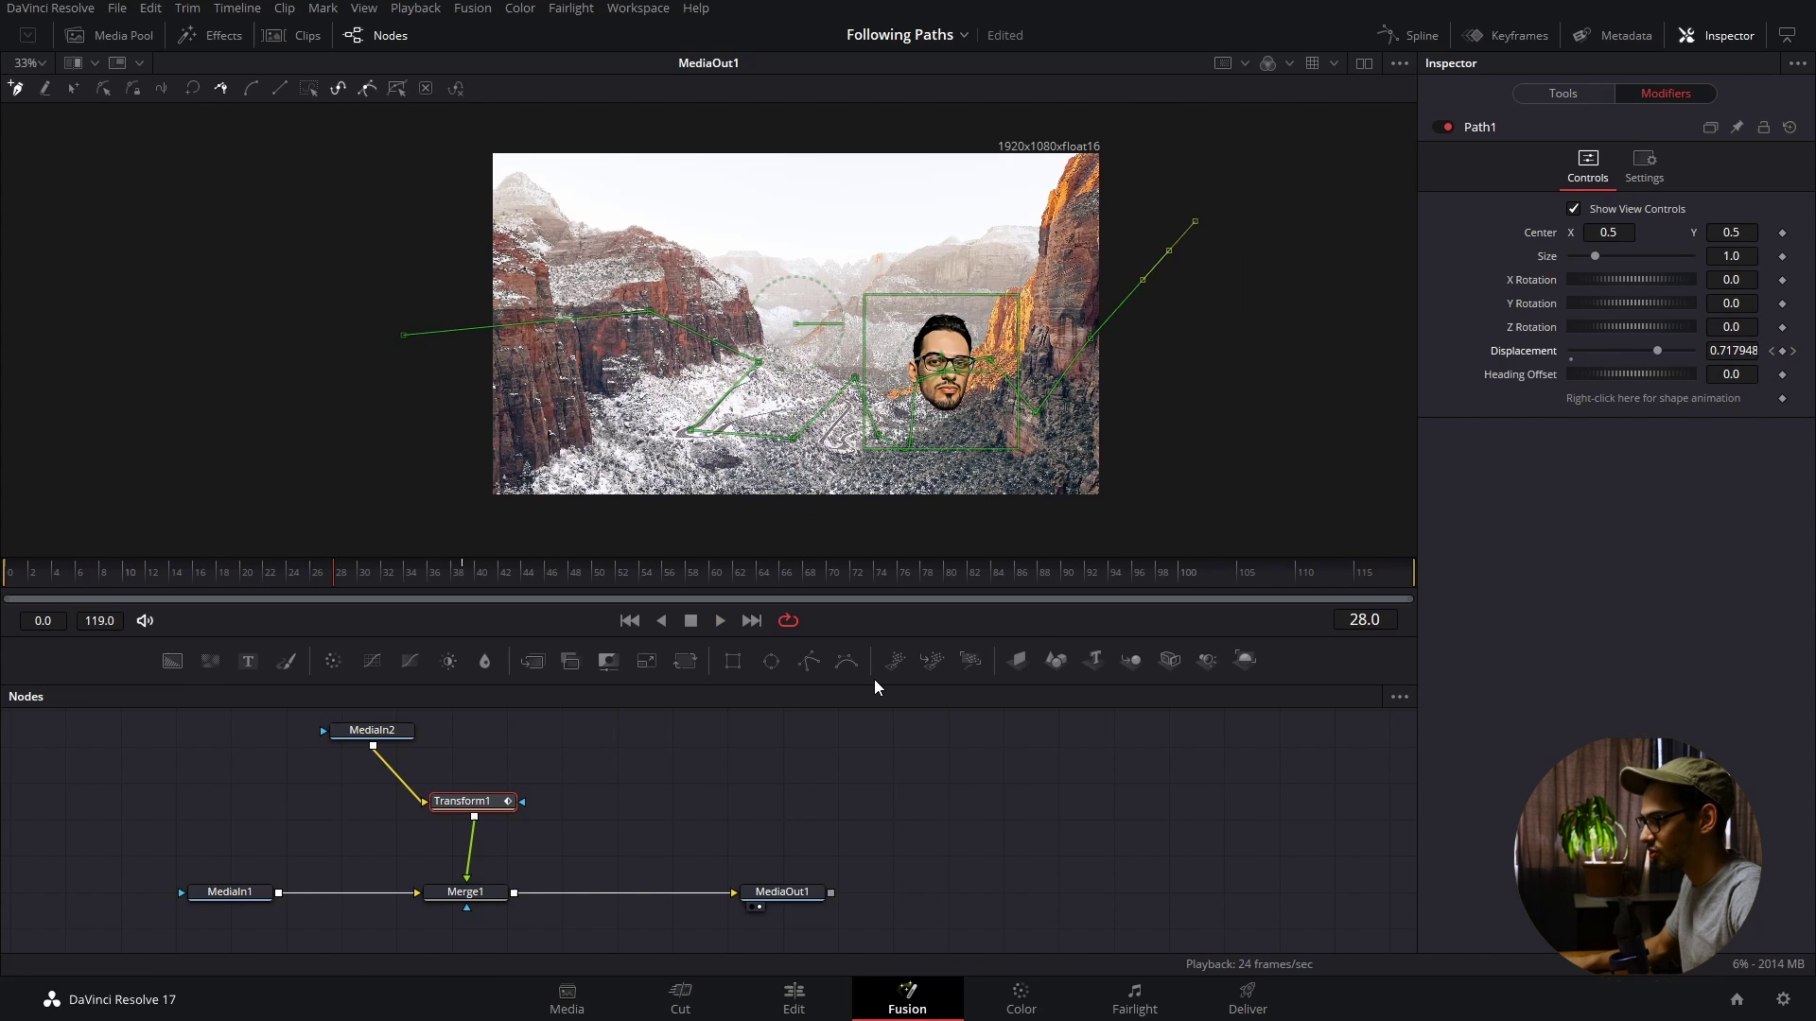
- Select all points of the motion path, smooth its zigzag corners into curves, and play the animation
{"action": "key", "text": "space"}
{"action": "left_click_drag", "start_coordinate": [202, 578], "coordinate": [39, 603]}
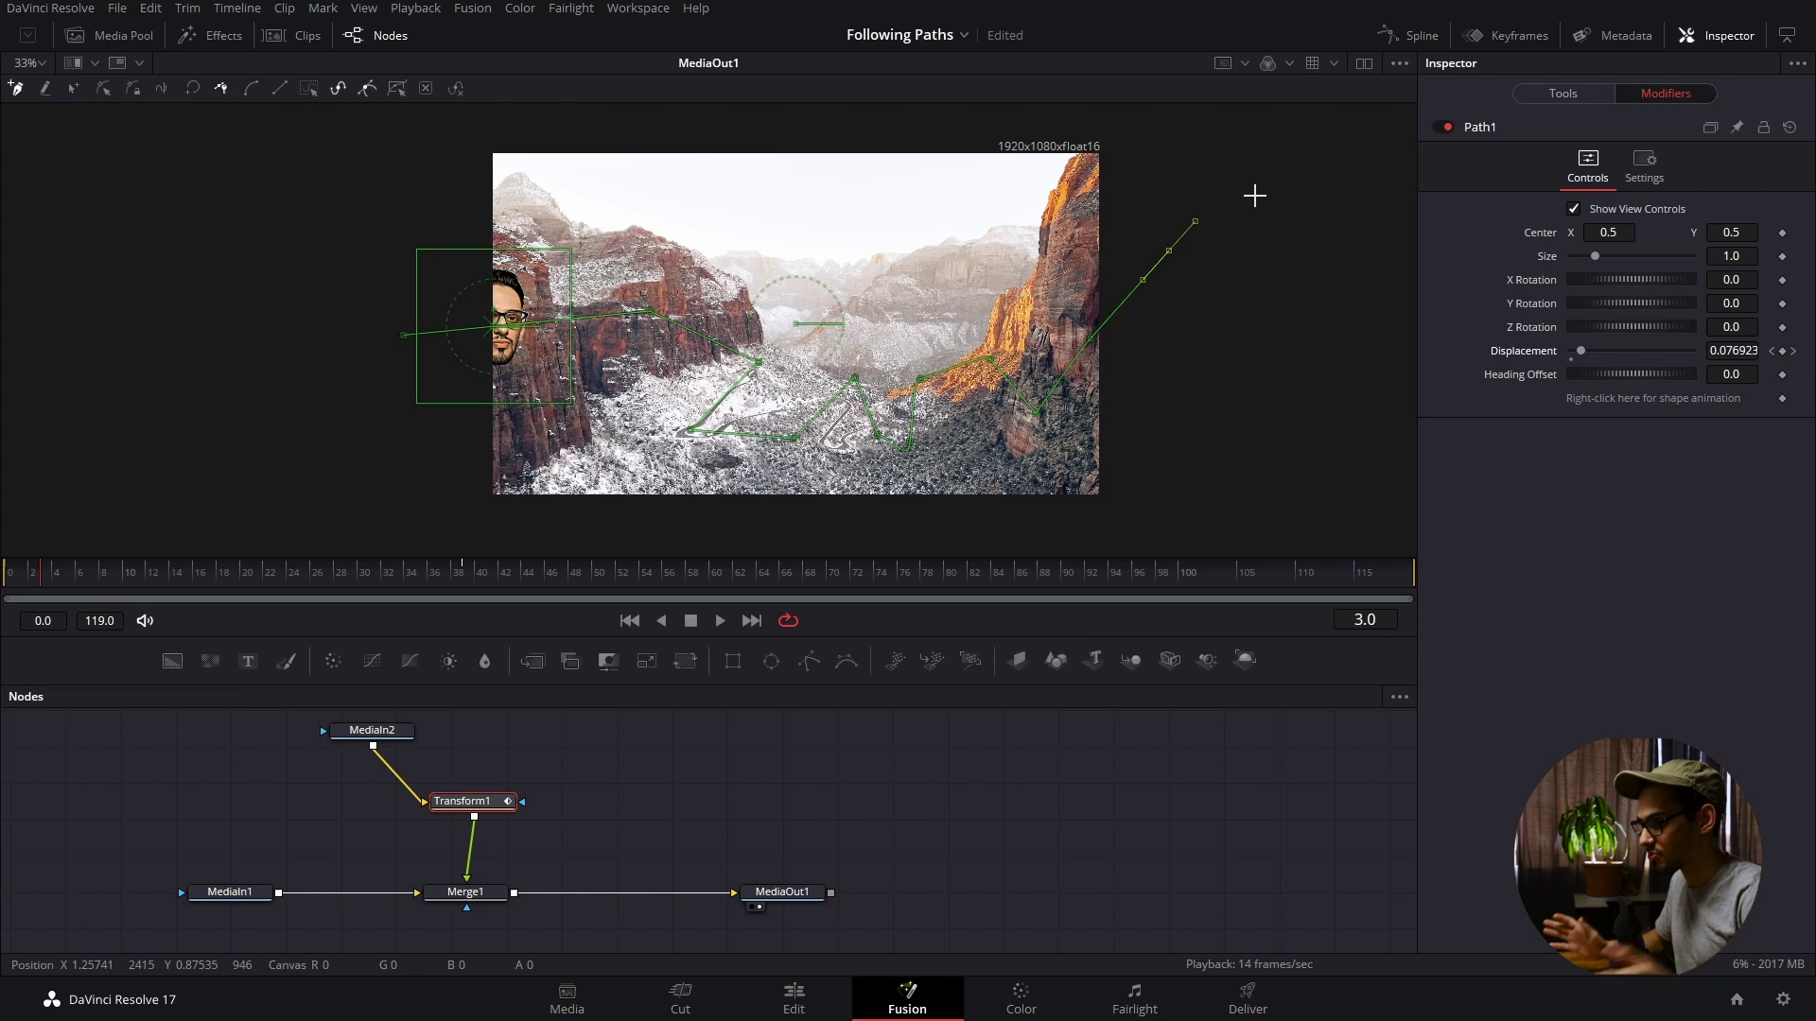
{"action": "left_click_drag", "start_coordinate": [1288, 164], "coordinate": [4, 661]}
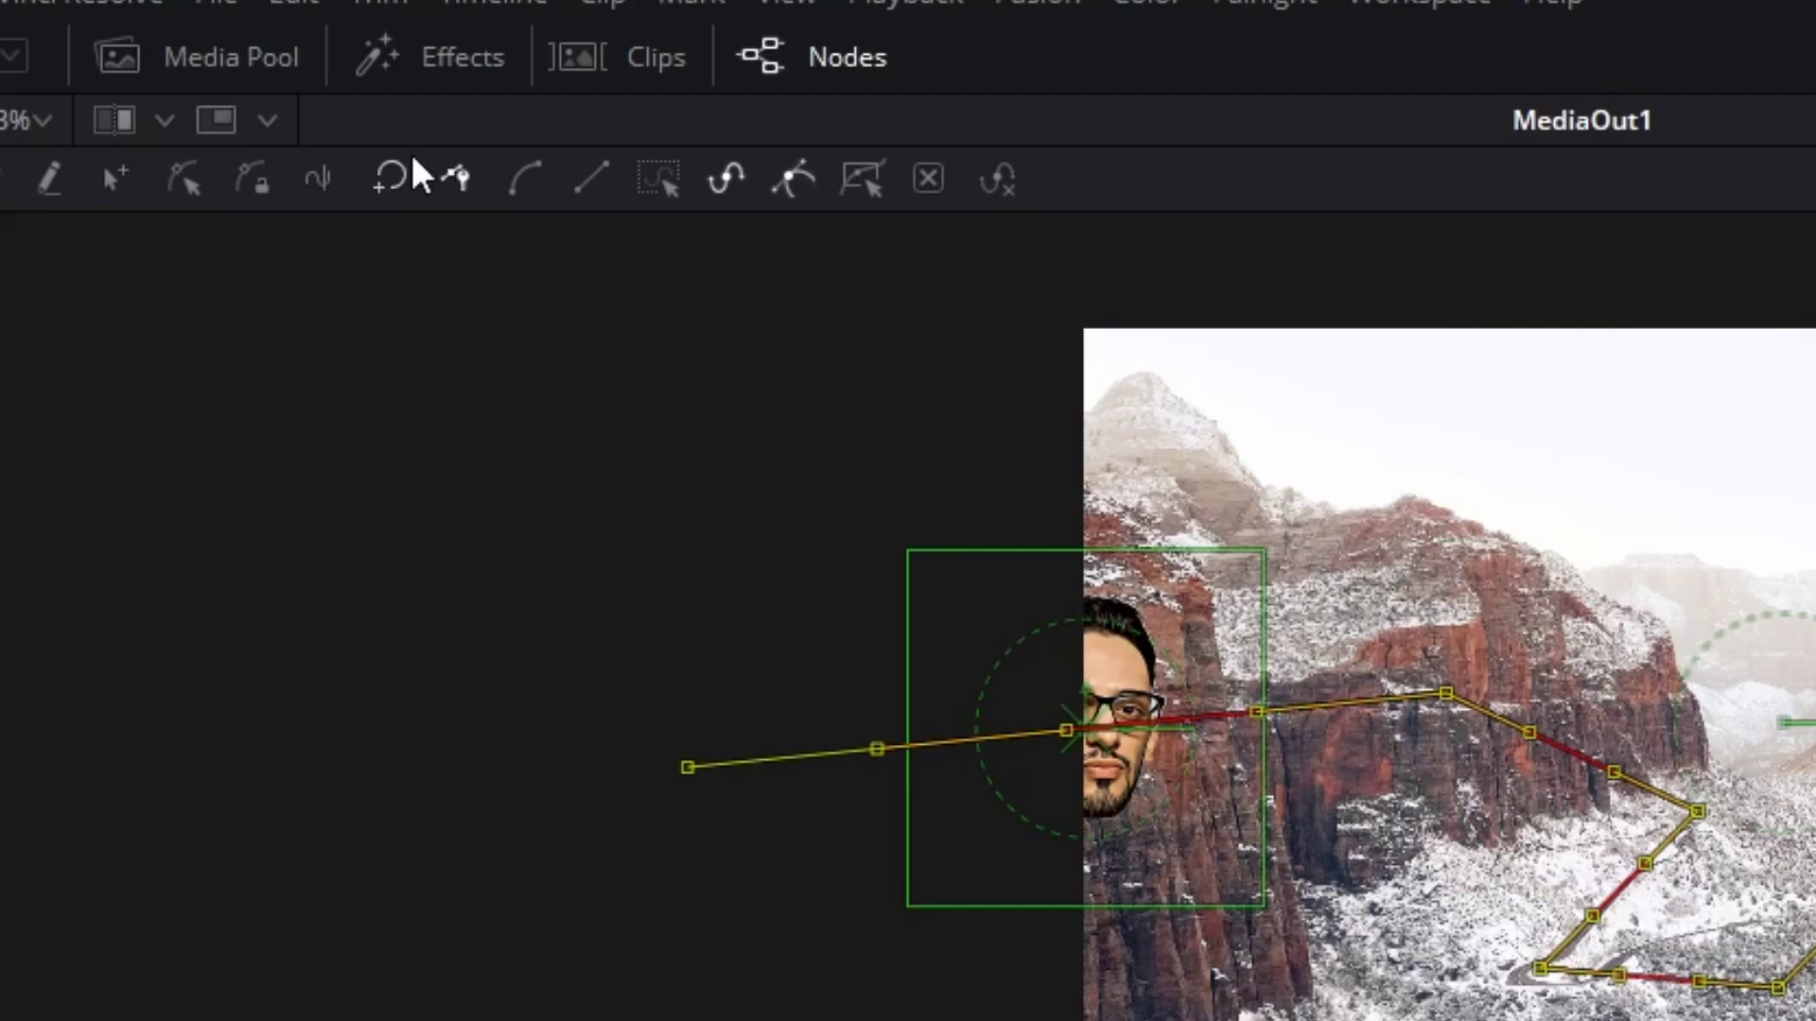
{"action": "left_click", "coordinate": [533, 200]}
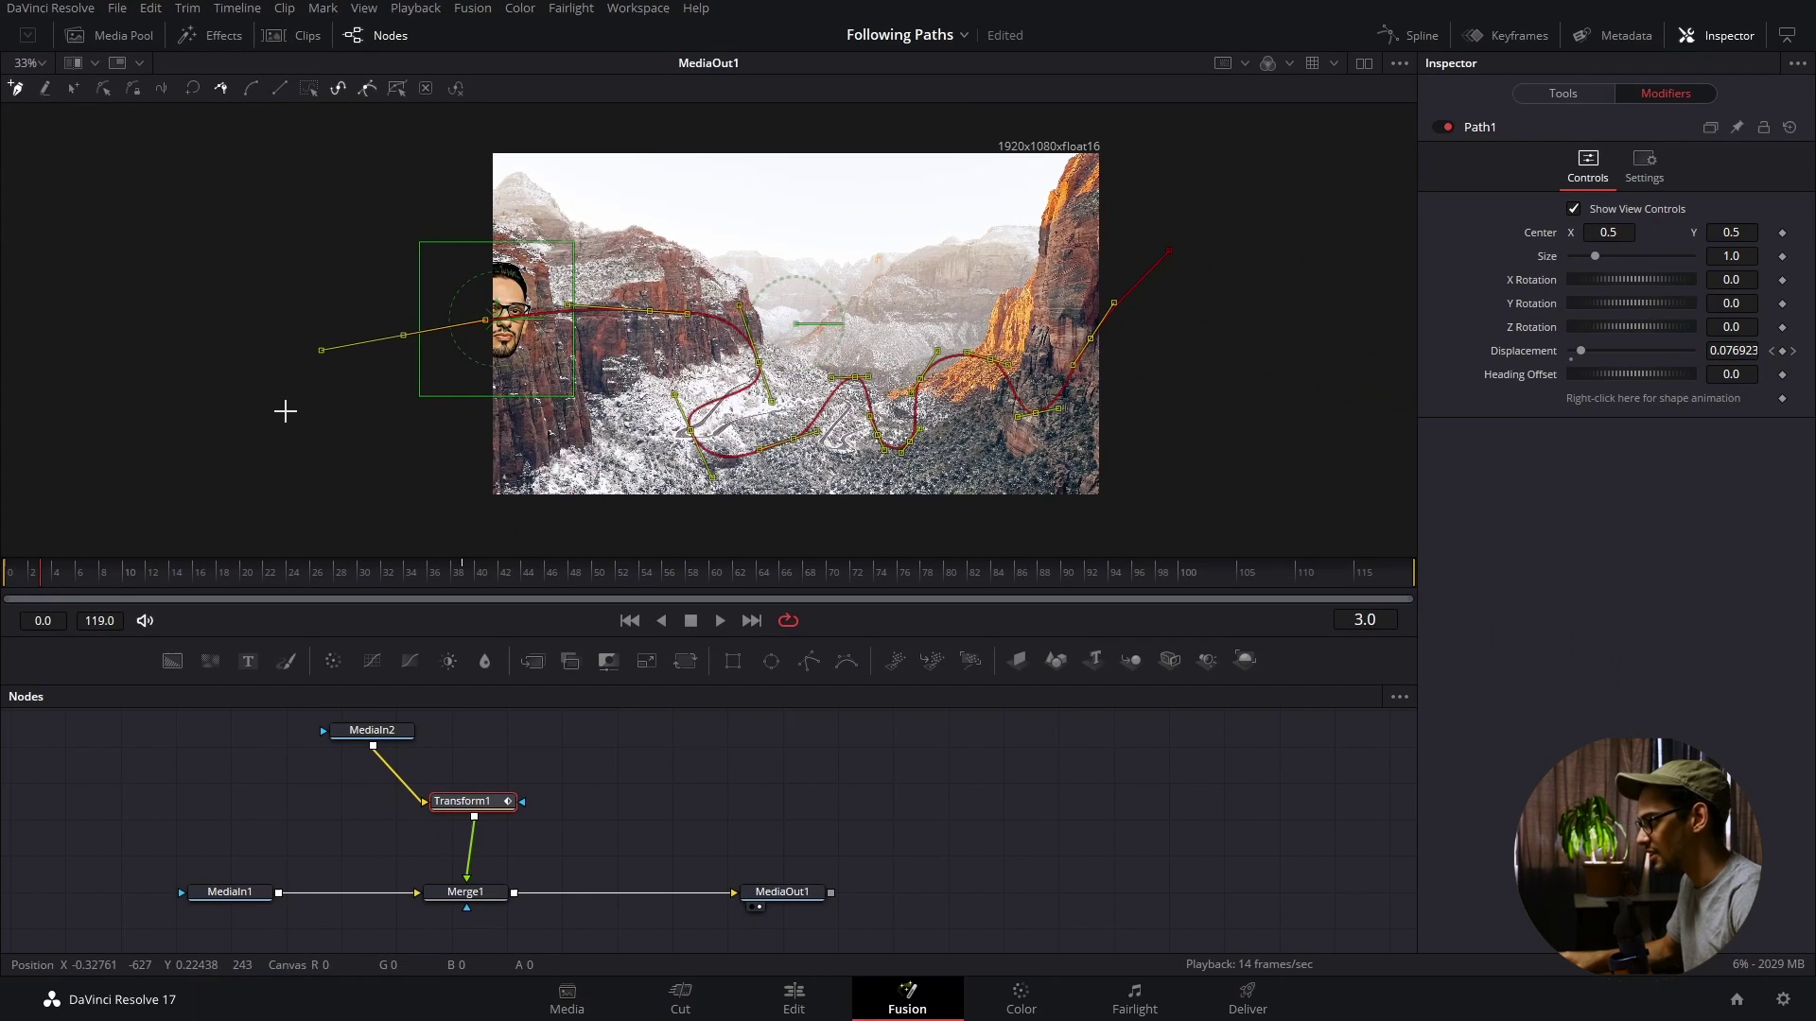
{"action": "key", "text": "space"}
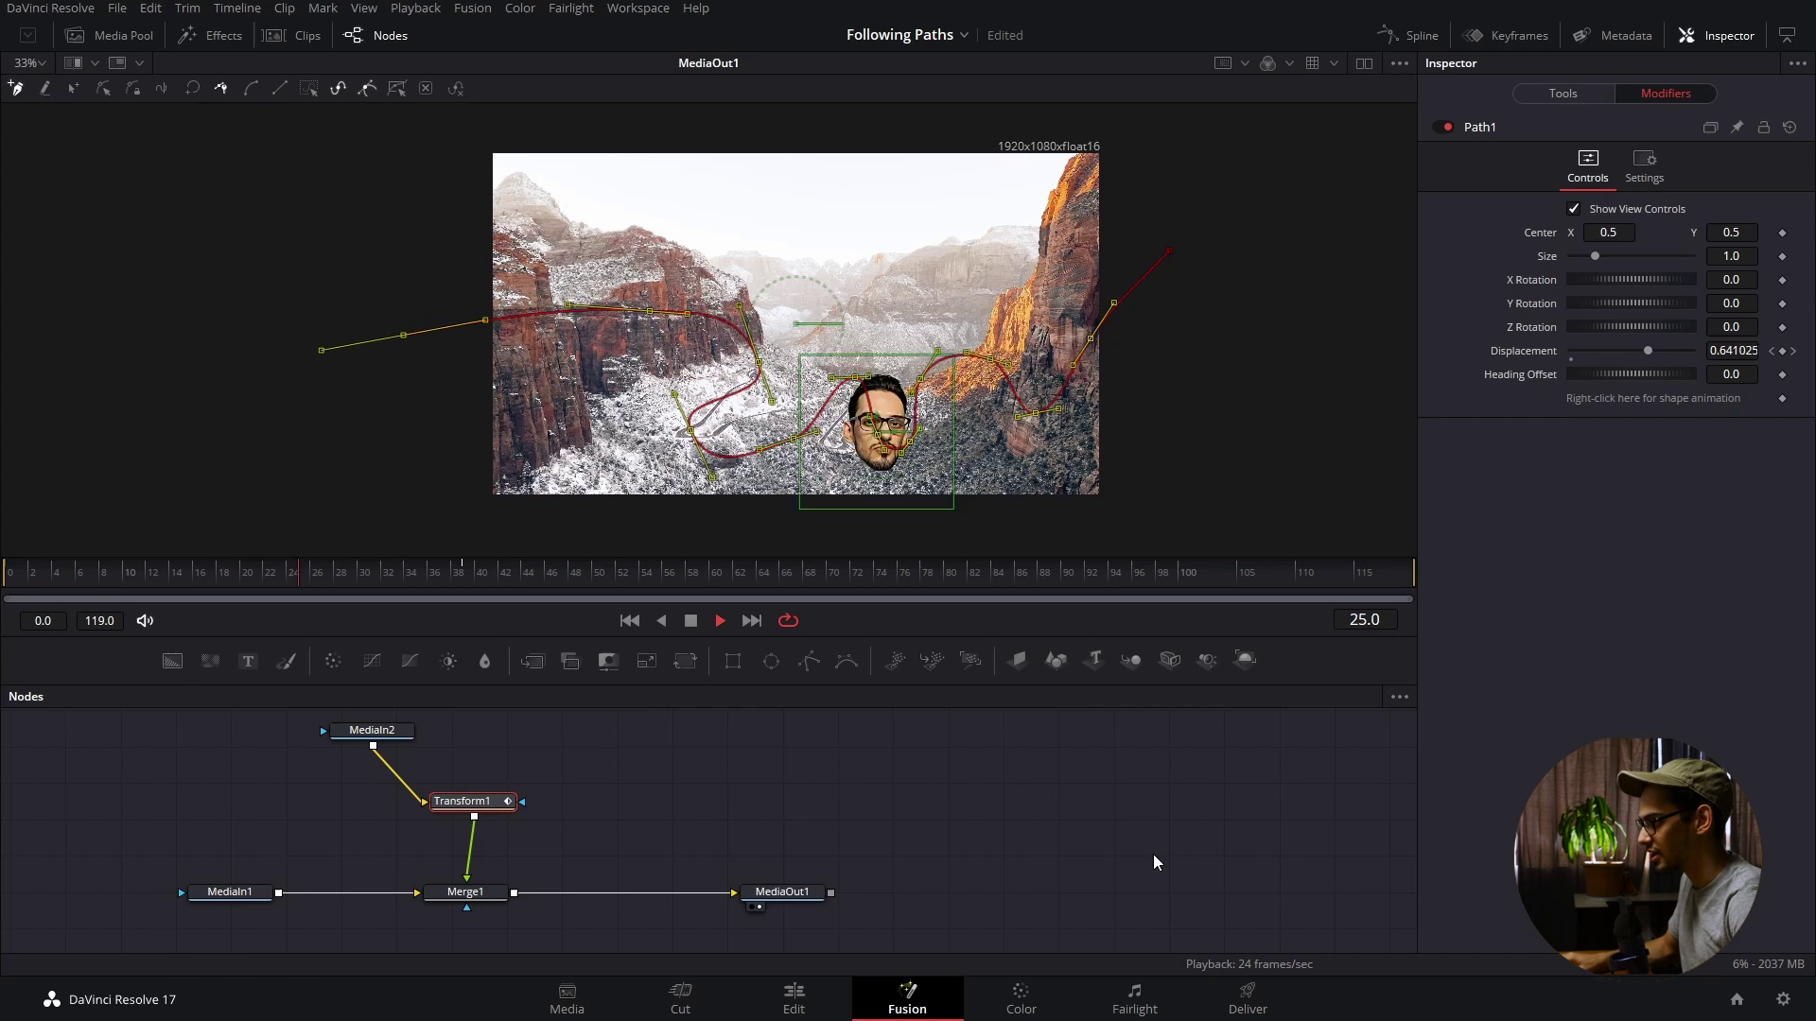
{"action": "key", "text": "space"}
- Open the Spline editor and enable the curves of Transform1
{"action": "left_click", "coordinate": [1439, 36]}
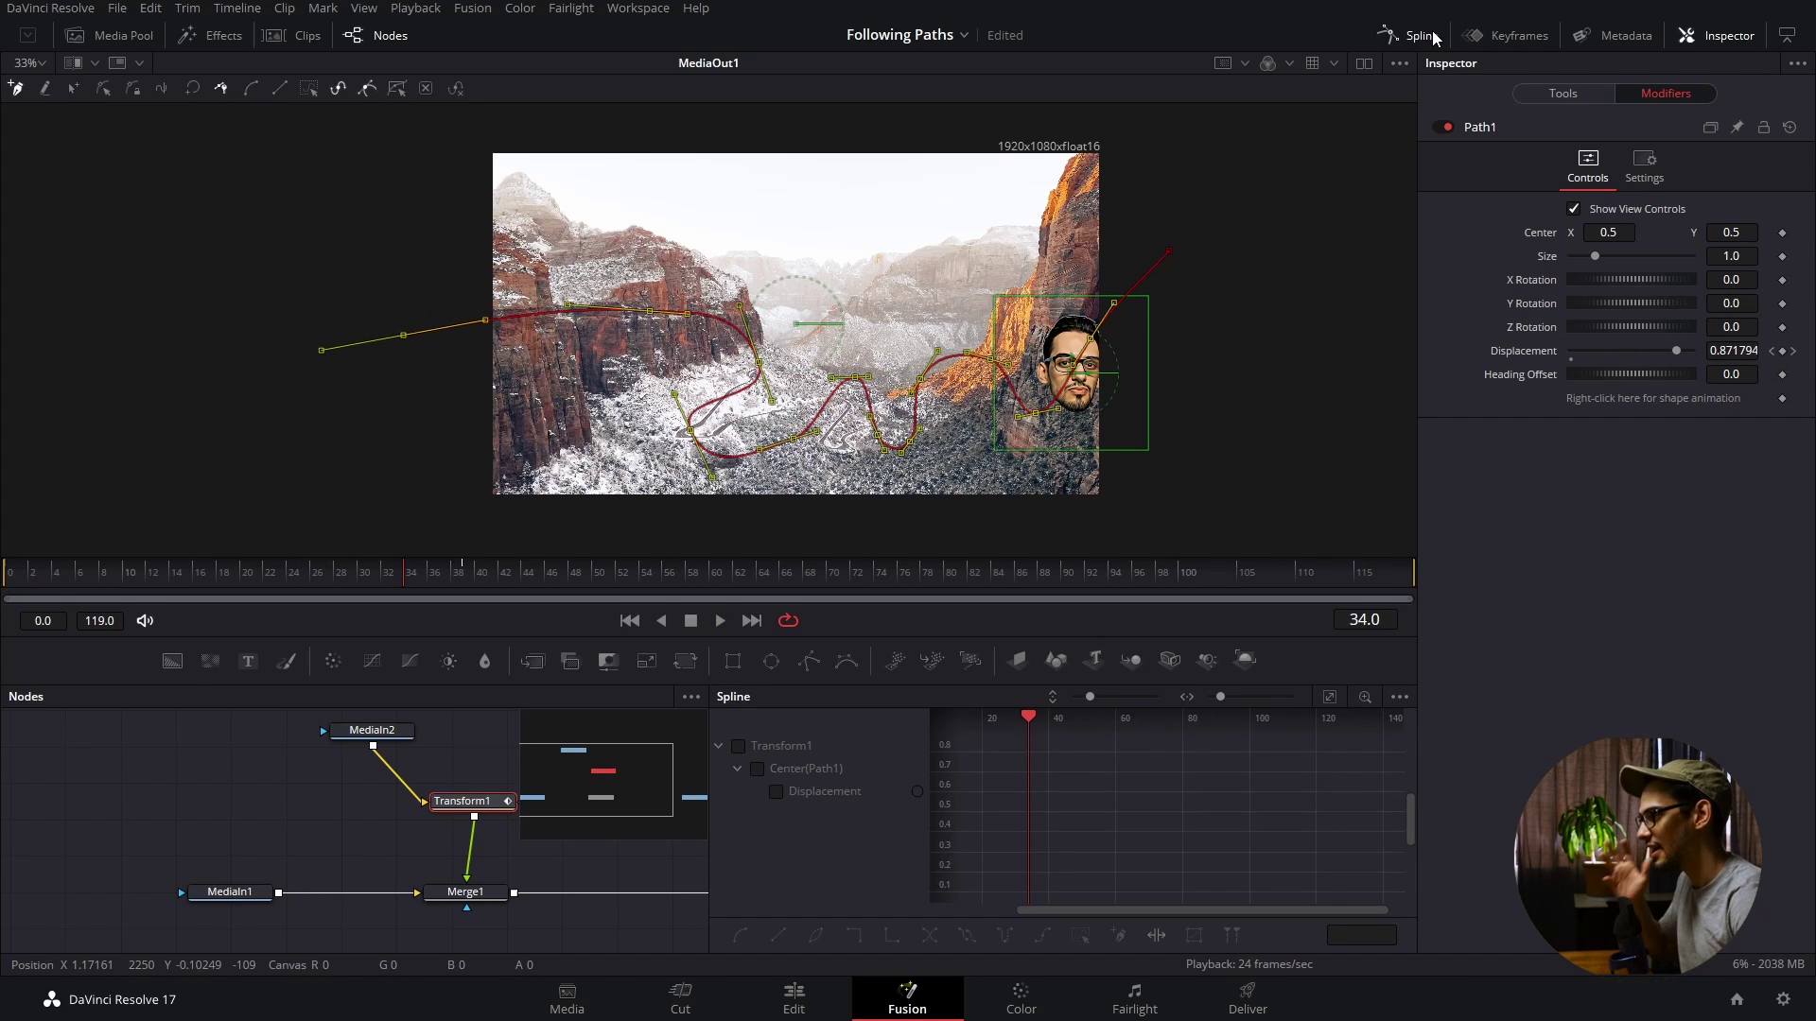
{"action": "left_click", "coordinate": [747, 747]}
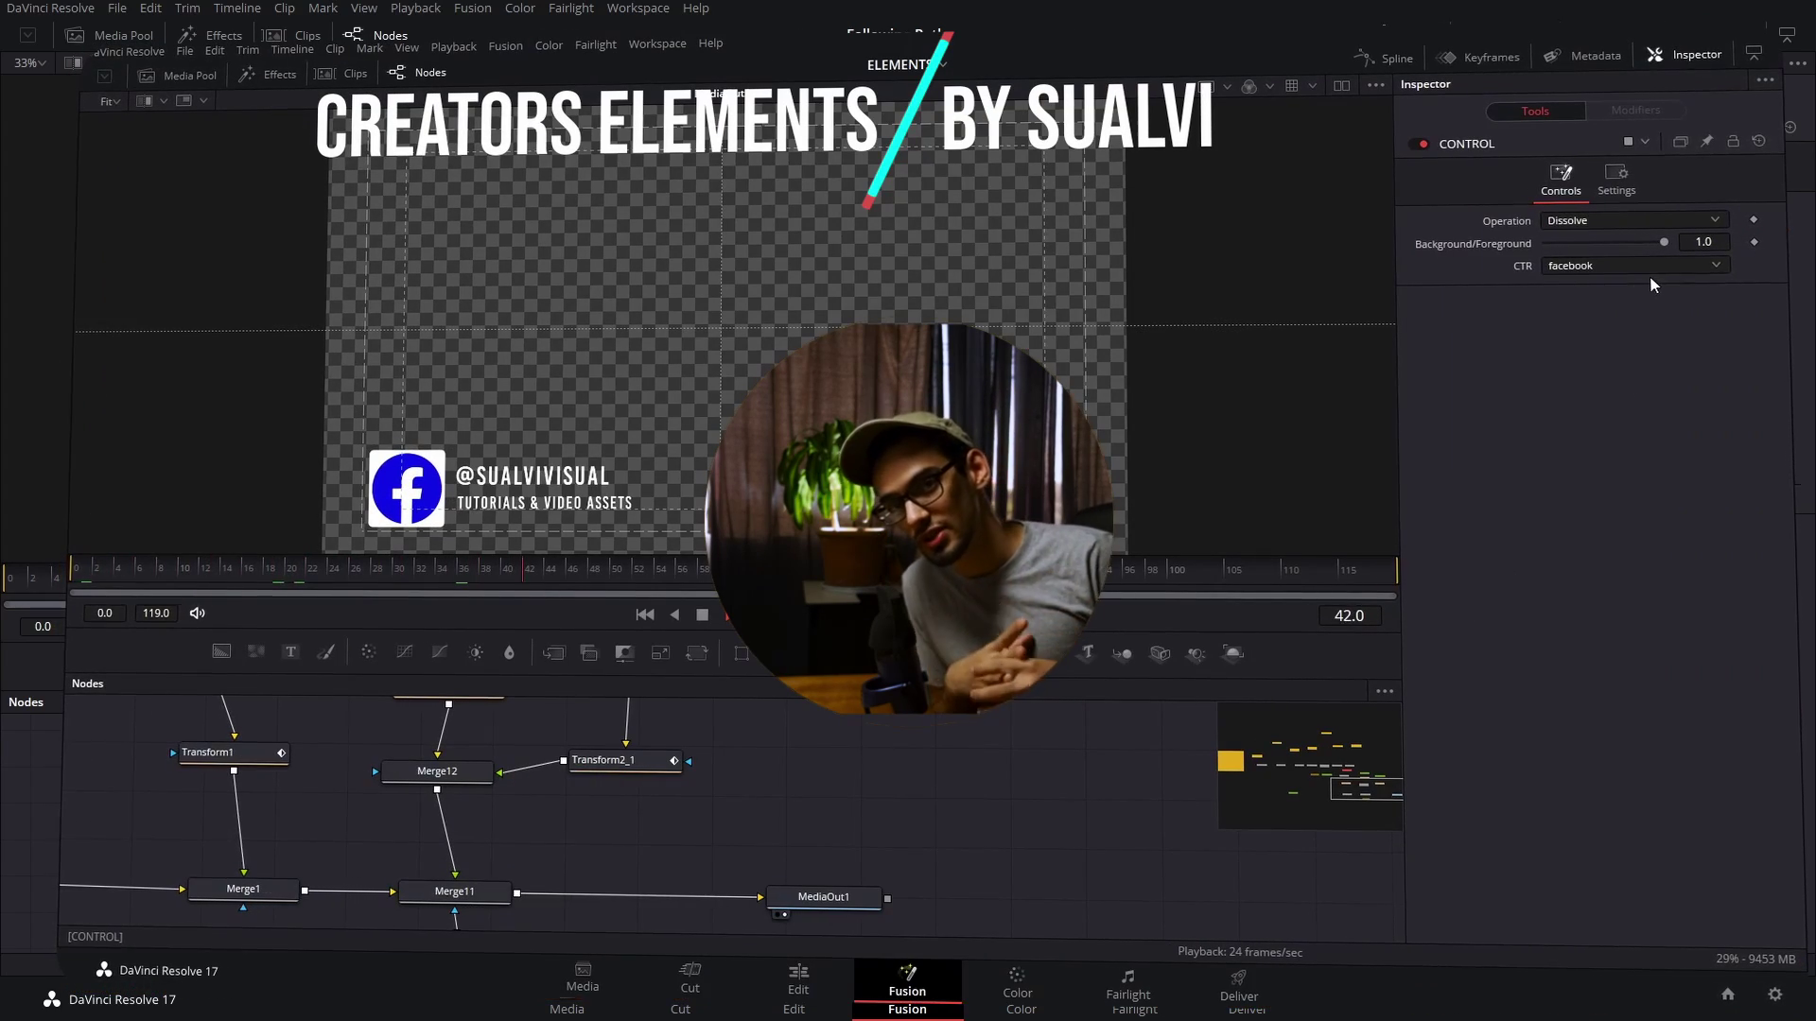
- In the ELEMENTS composition, switch the CTR option of the CONTROL node to twitter and then to twitch
{"action": "left_click", "coordinate": [1648, 265]}
{"action": "left_click", "coordinate": [1632, 307]}
{"action": "left_click", "coordinate": [1613, 265]}
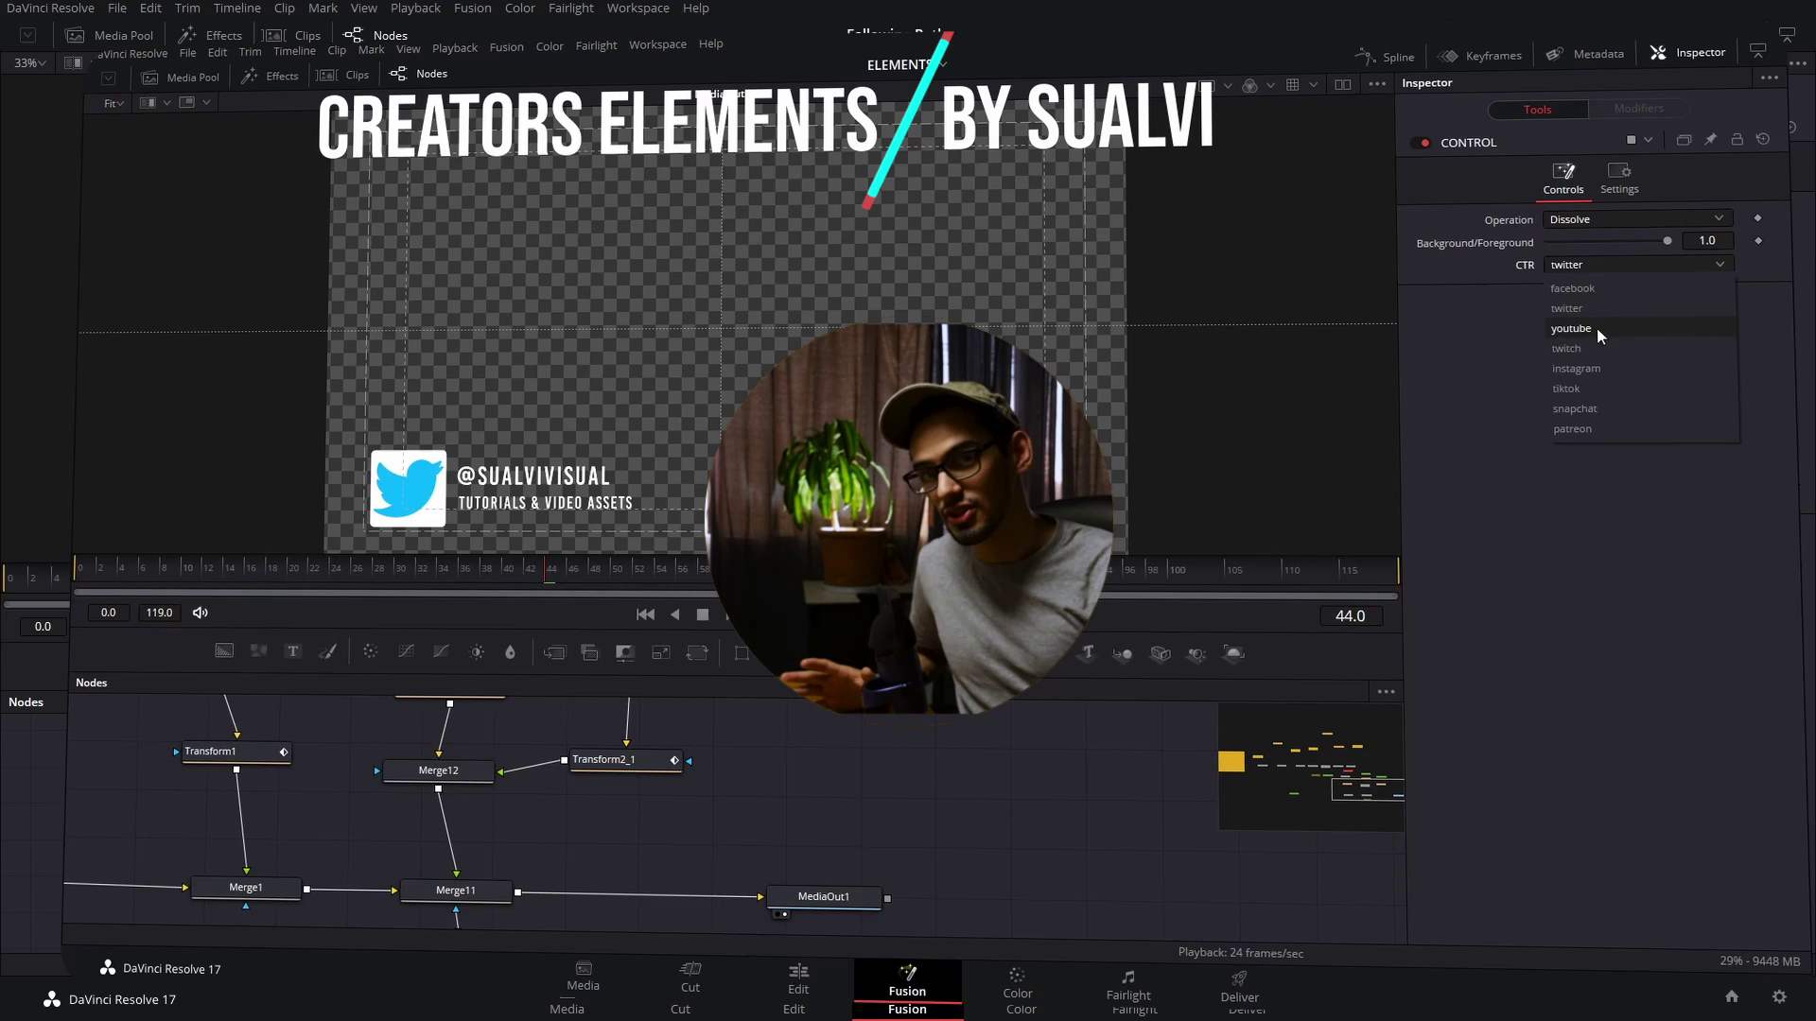
{"action": "left_click", "coordinate": [1567, 348]}
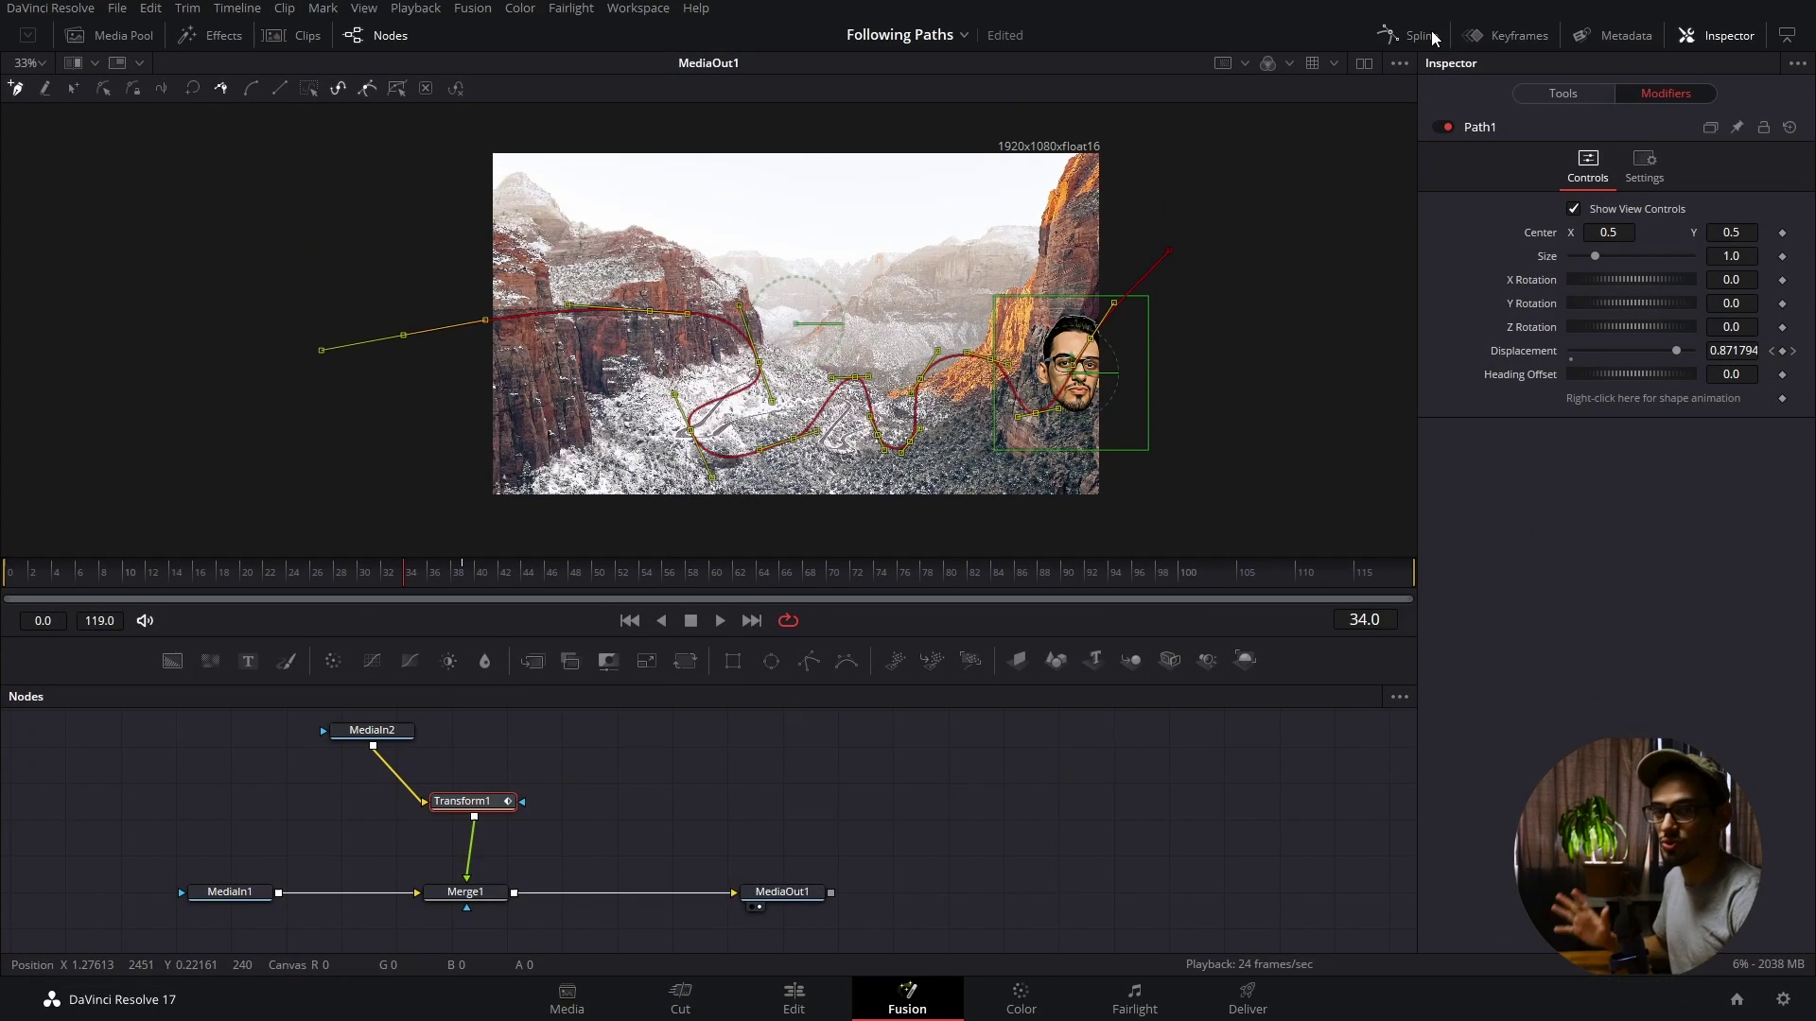
- In the Spline editor of the Following Paths composition, smooth the Displacement keyframes into an eased curve and play the animation from the start
{"action": "left_click", "coordinate": [1431, 38]}
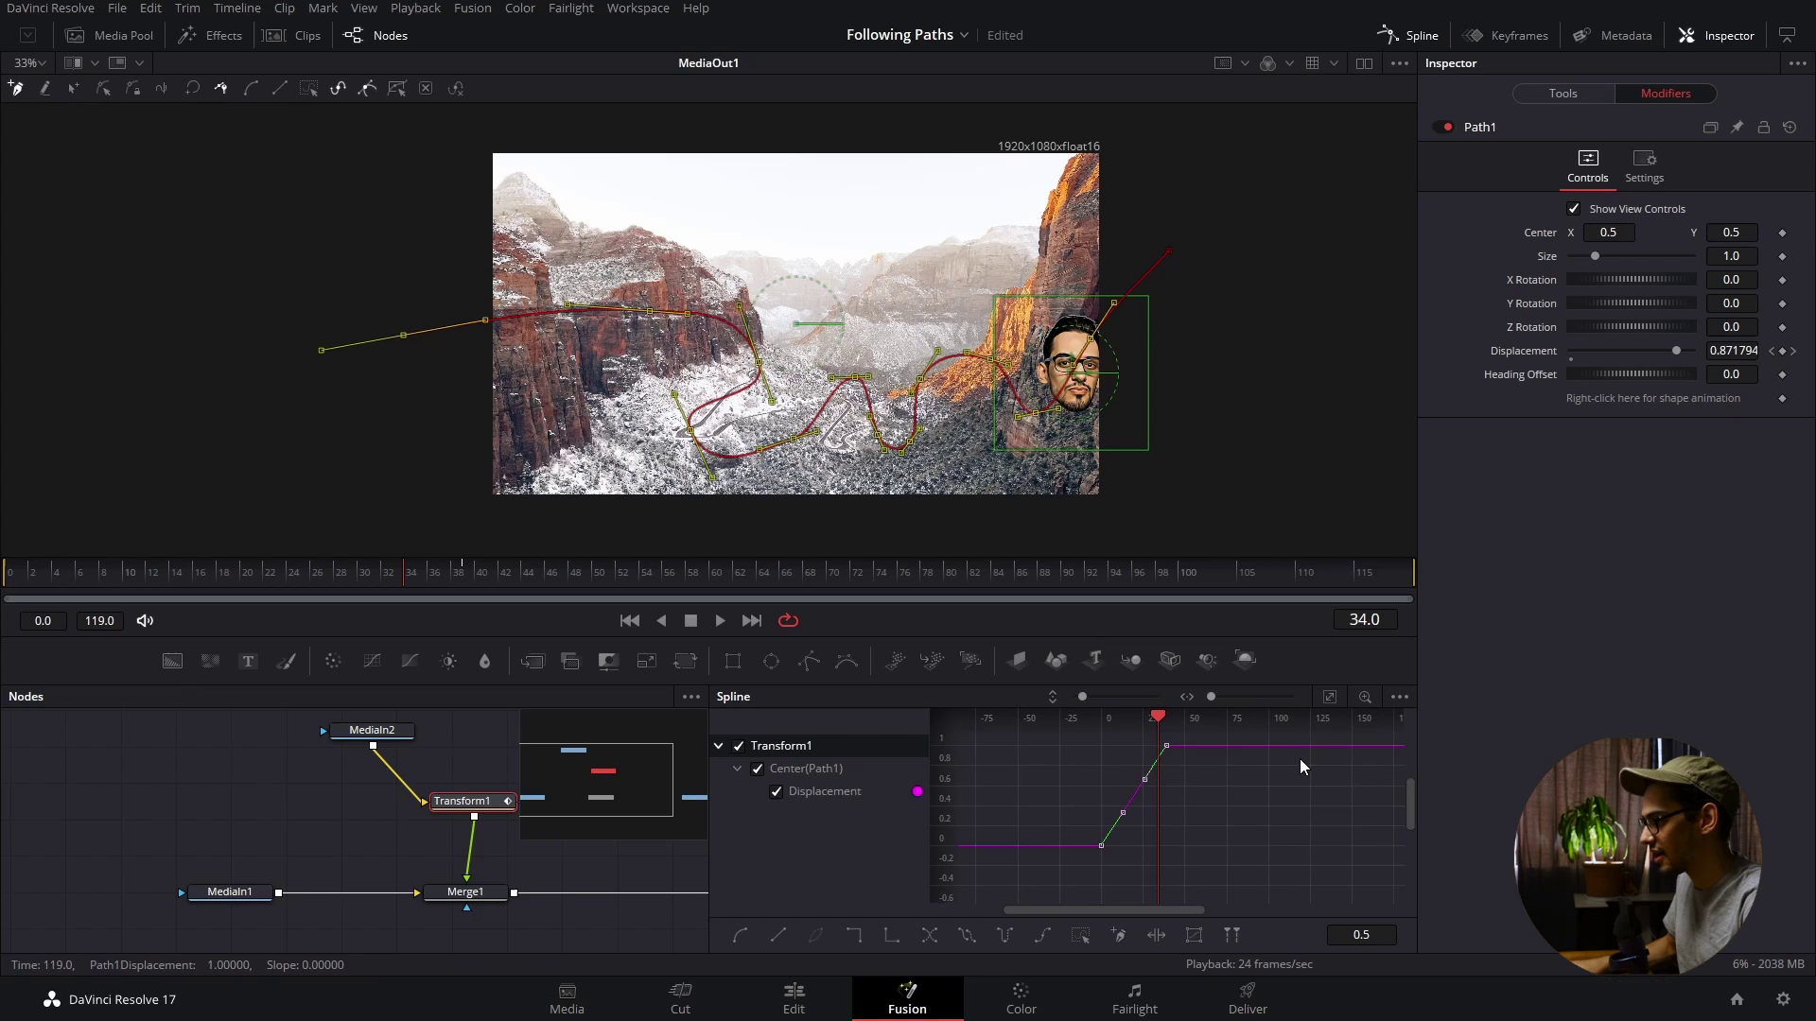
{"action": "key", "text": "s"}
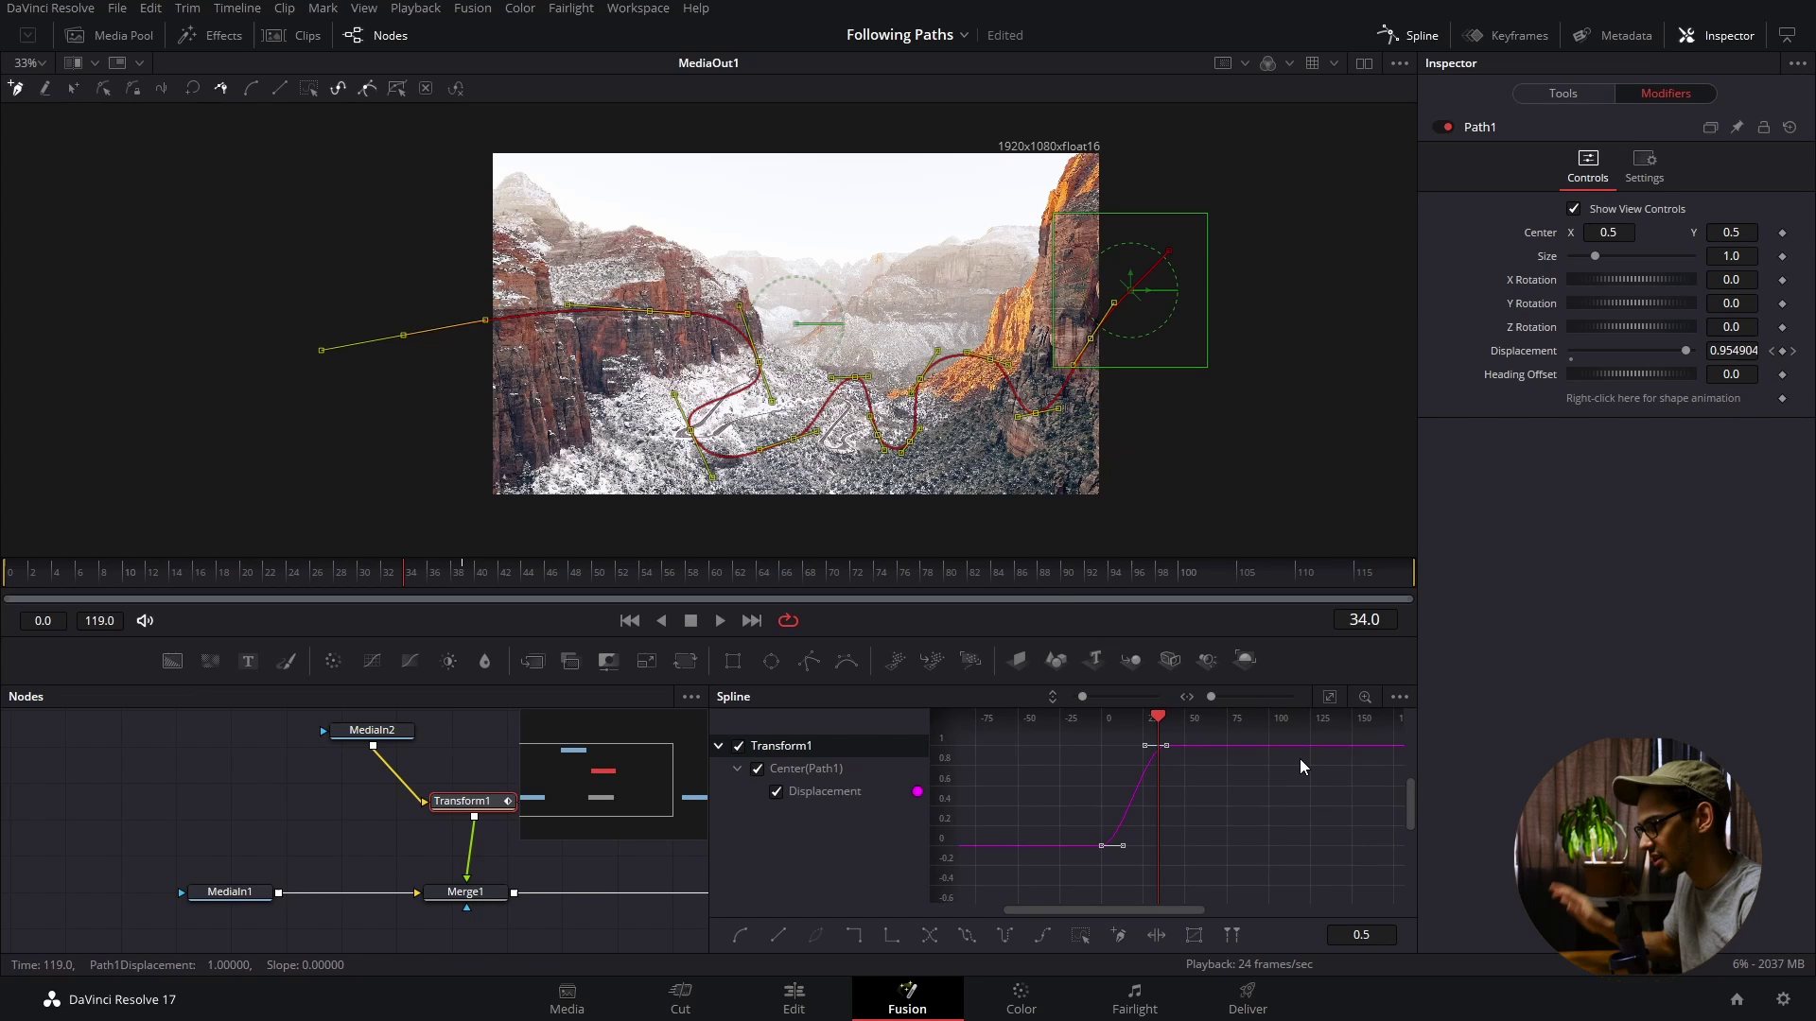
{"action": "left_click_drag", "start_coordinate": [363, 586], "coordinate": [6, 588]}
{"action": "key", "text": "space"}
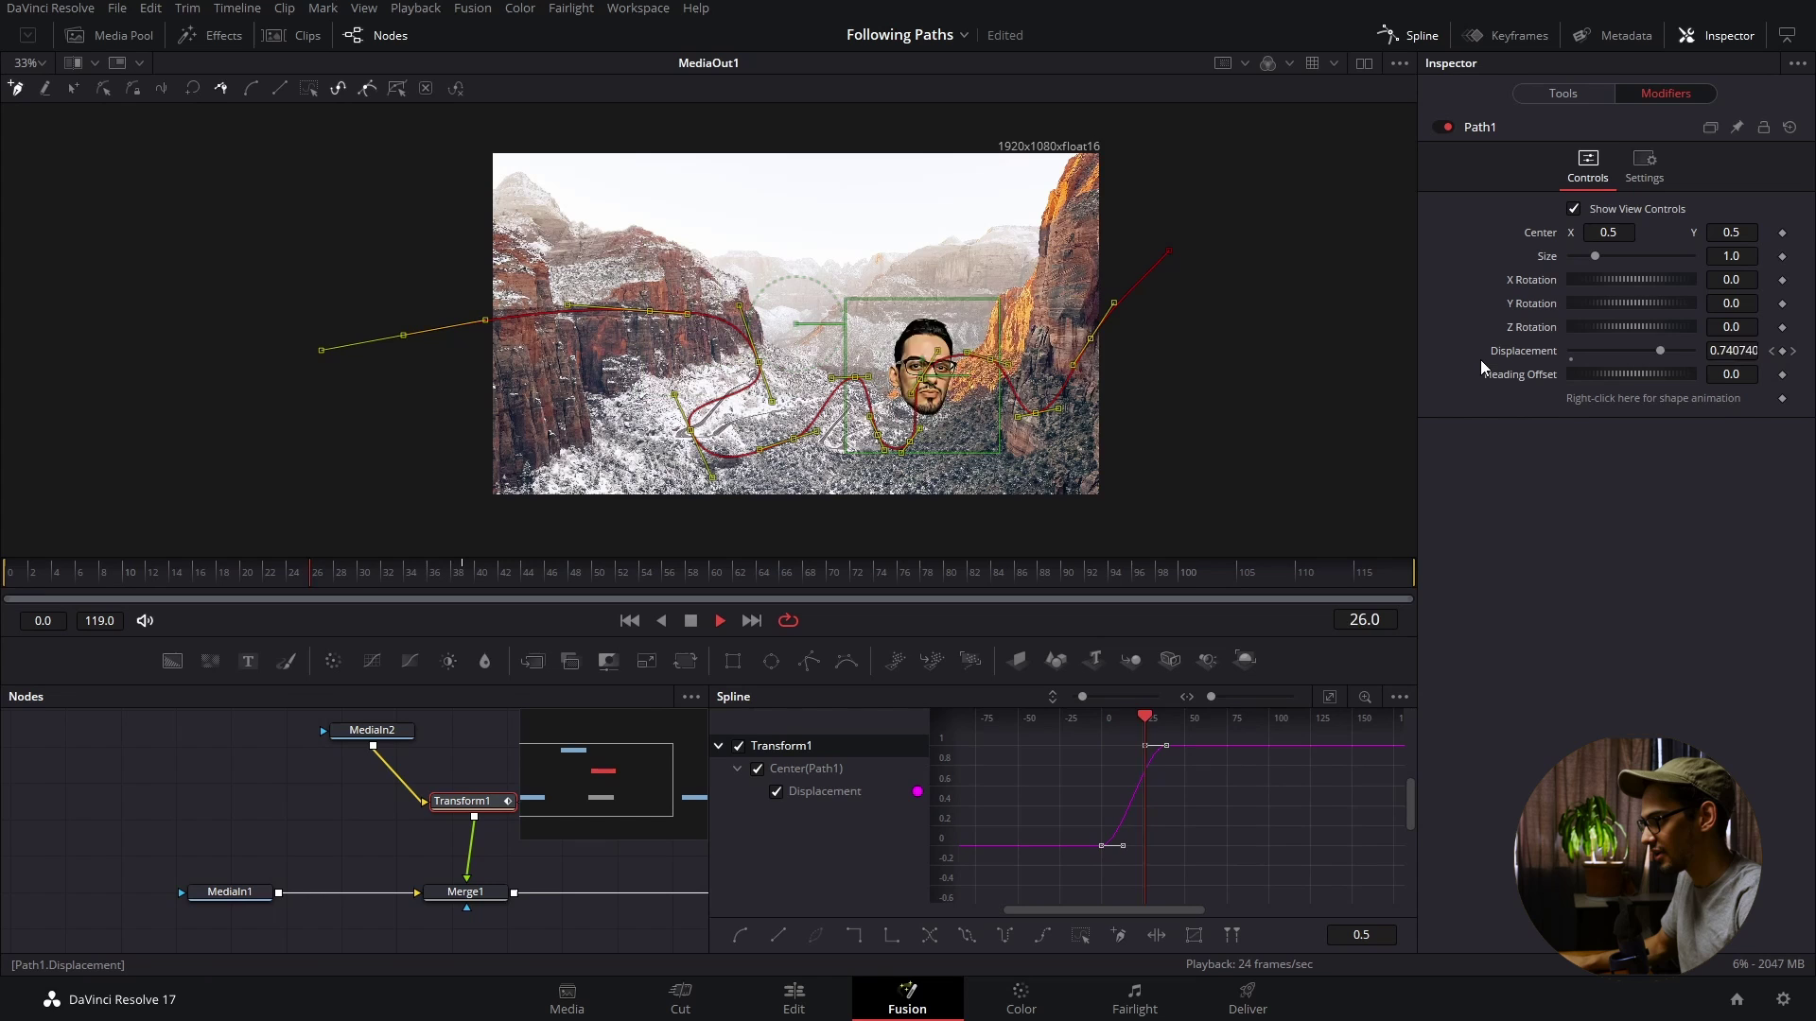
{"action": "key", "text": "space"}
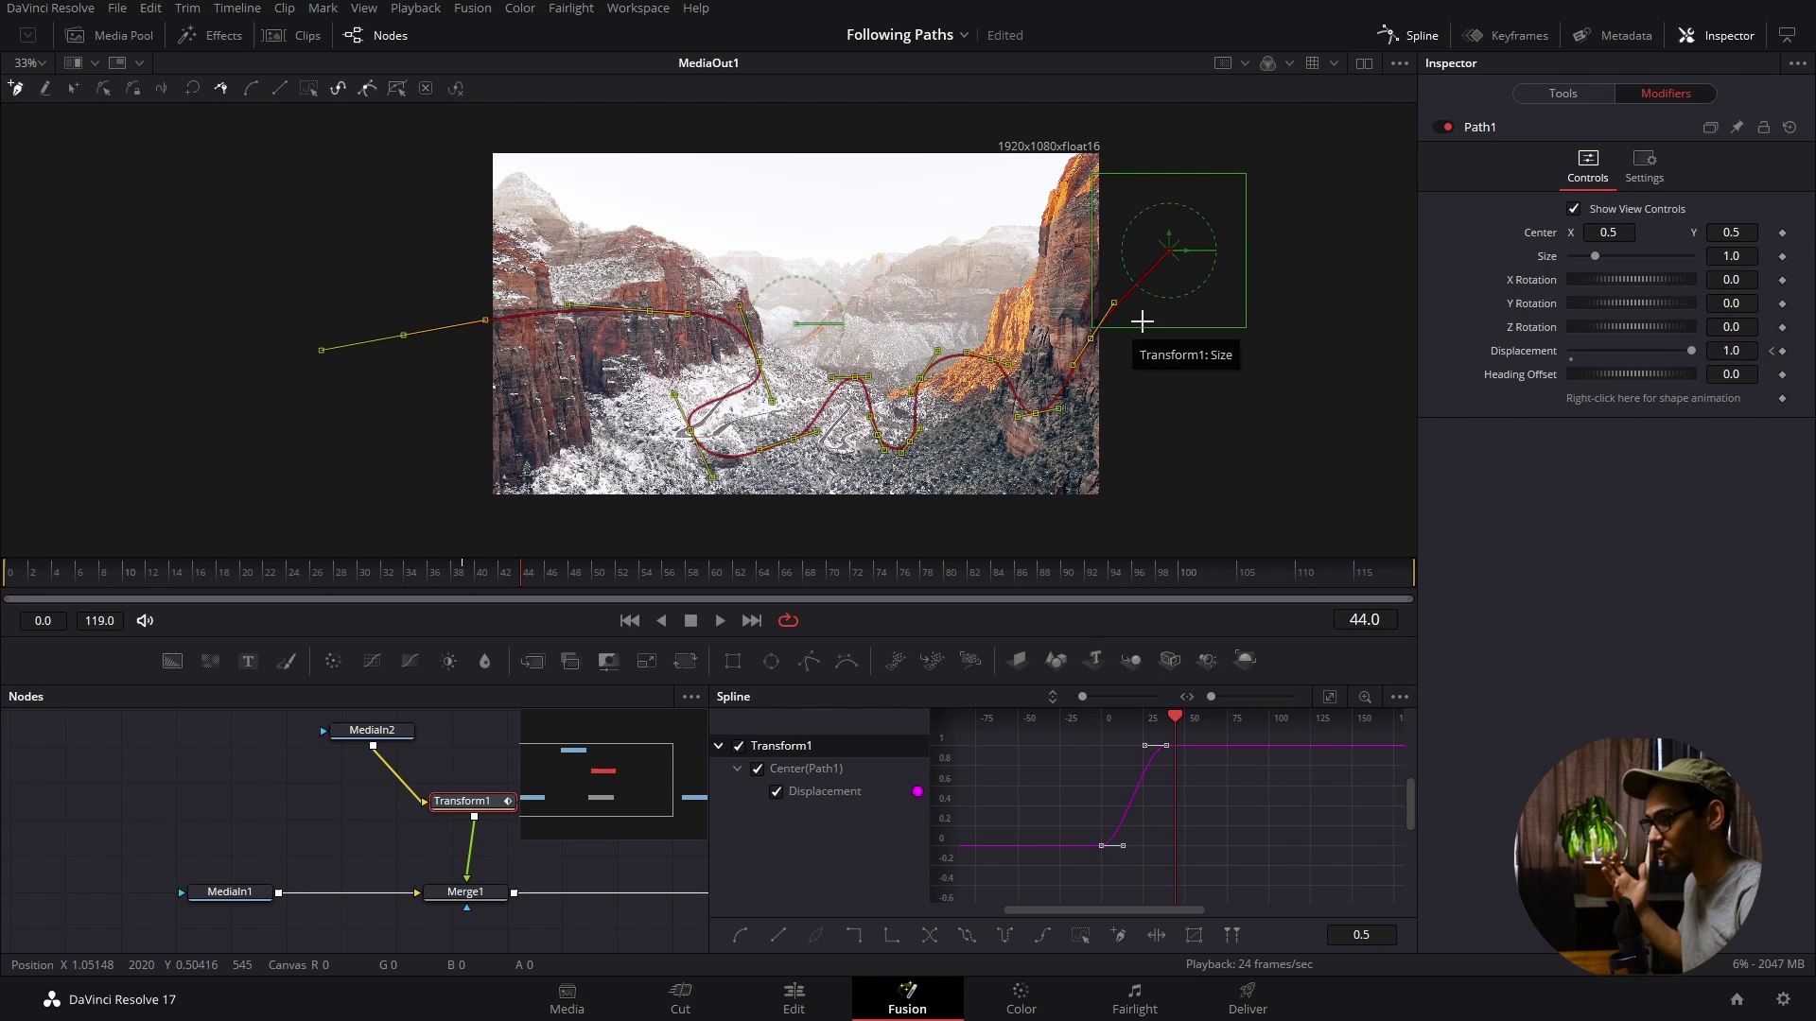
- Save the project and reduce the Size of Transform1 to 0.388
{"action": "key", "text": "ctrl+s"}
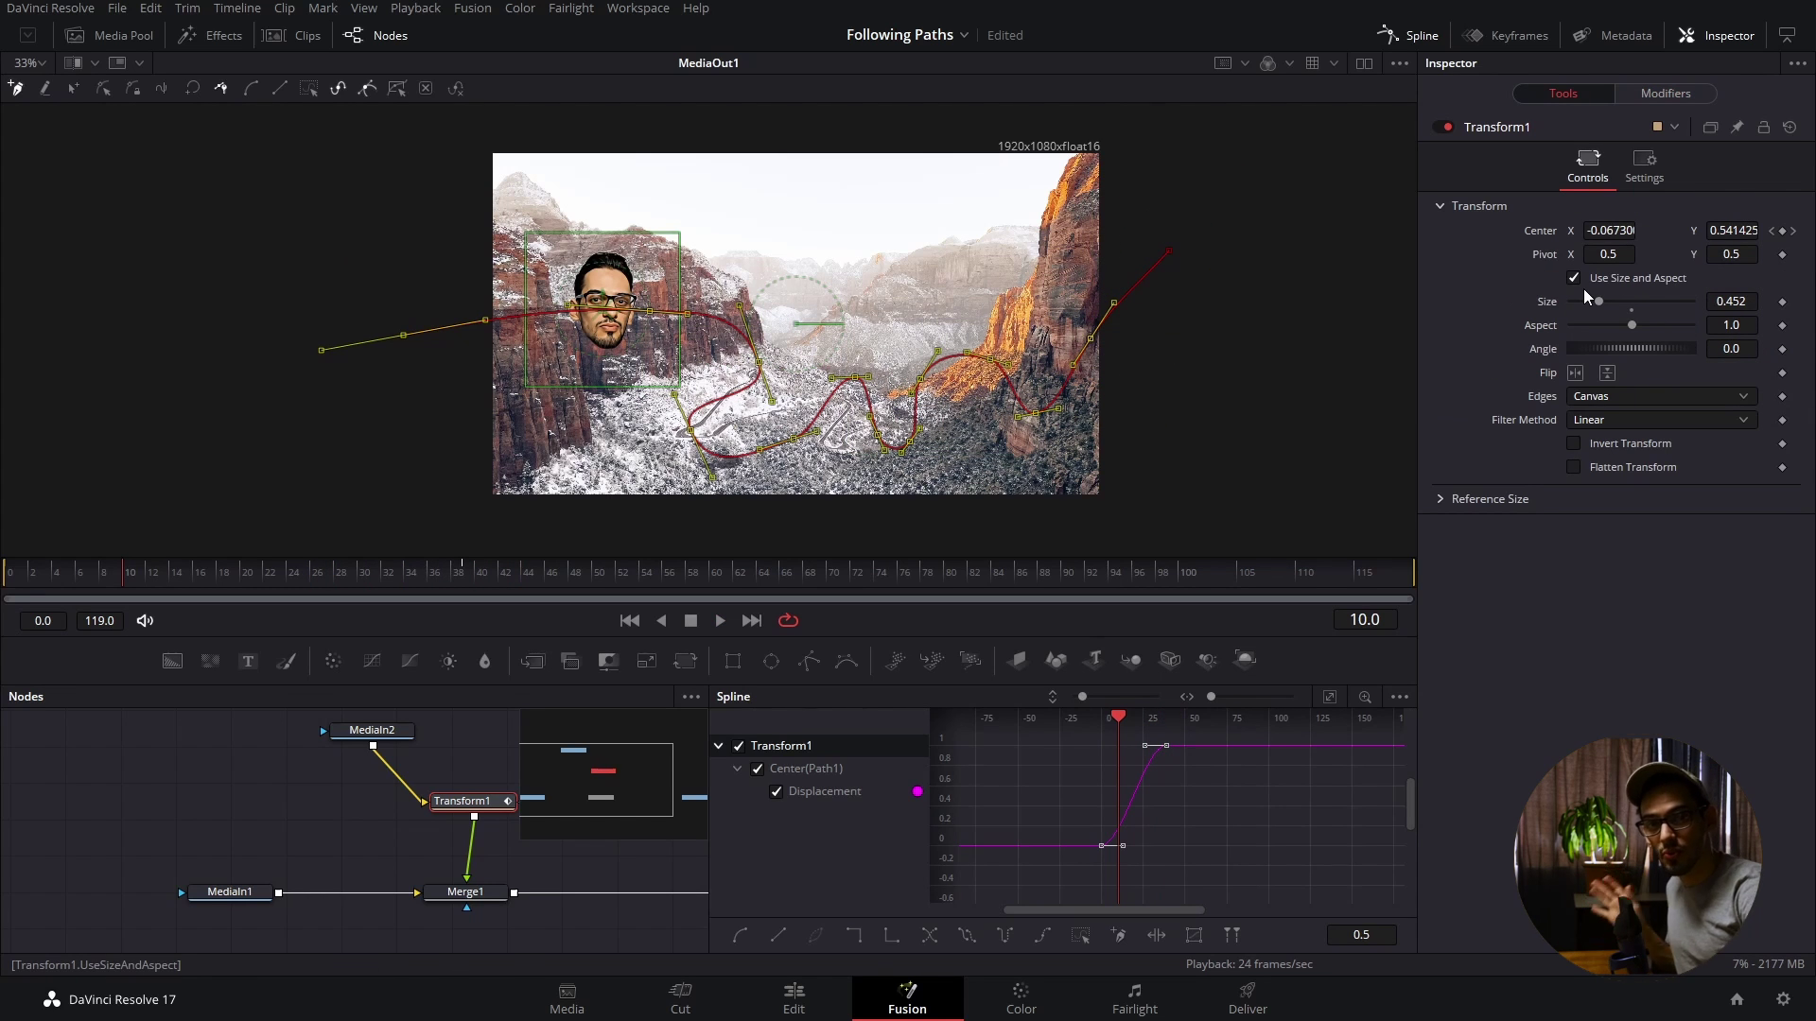
{"action": "mouse_move", "coordinate": [1718, 300]}
{"action": "left_mouse_down"}
{"action": "mouse_move", "coordinate": [1643, 300]}
{"action": "mouse_move", "coordinate": [1710, 300]}
{"action": "left_mouse_up"}
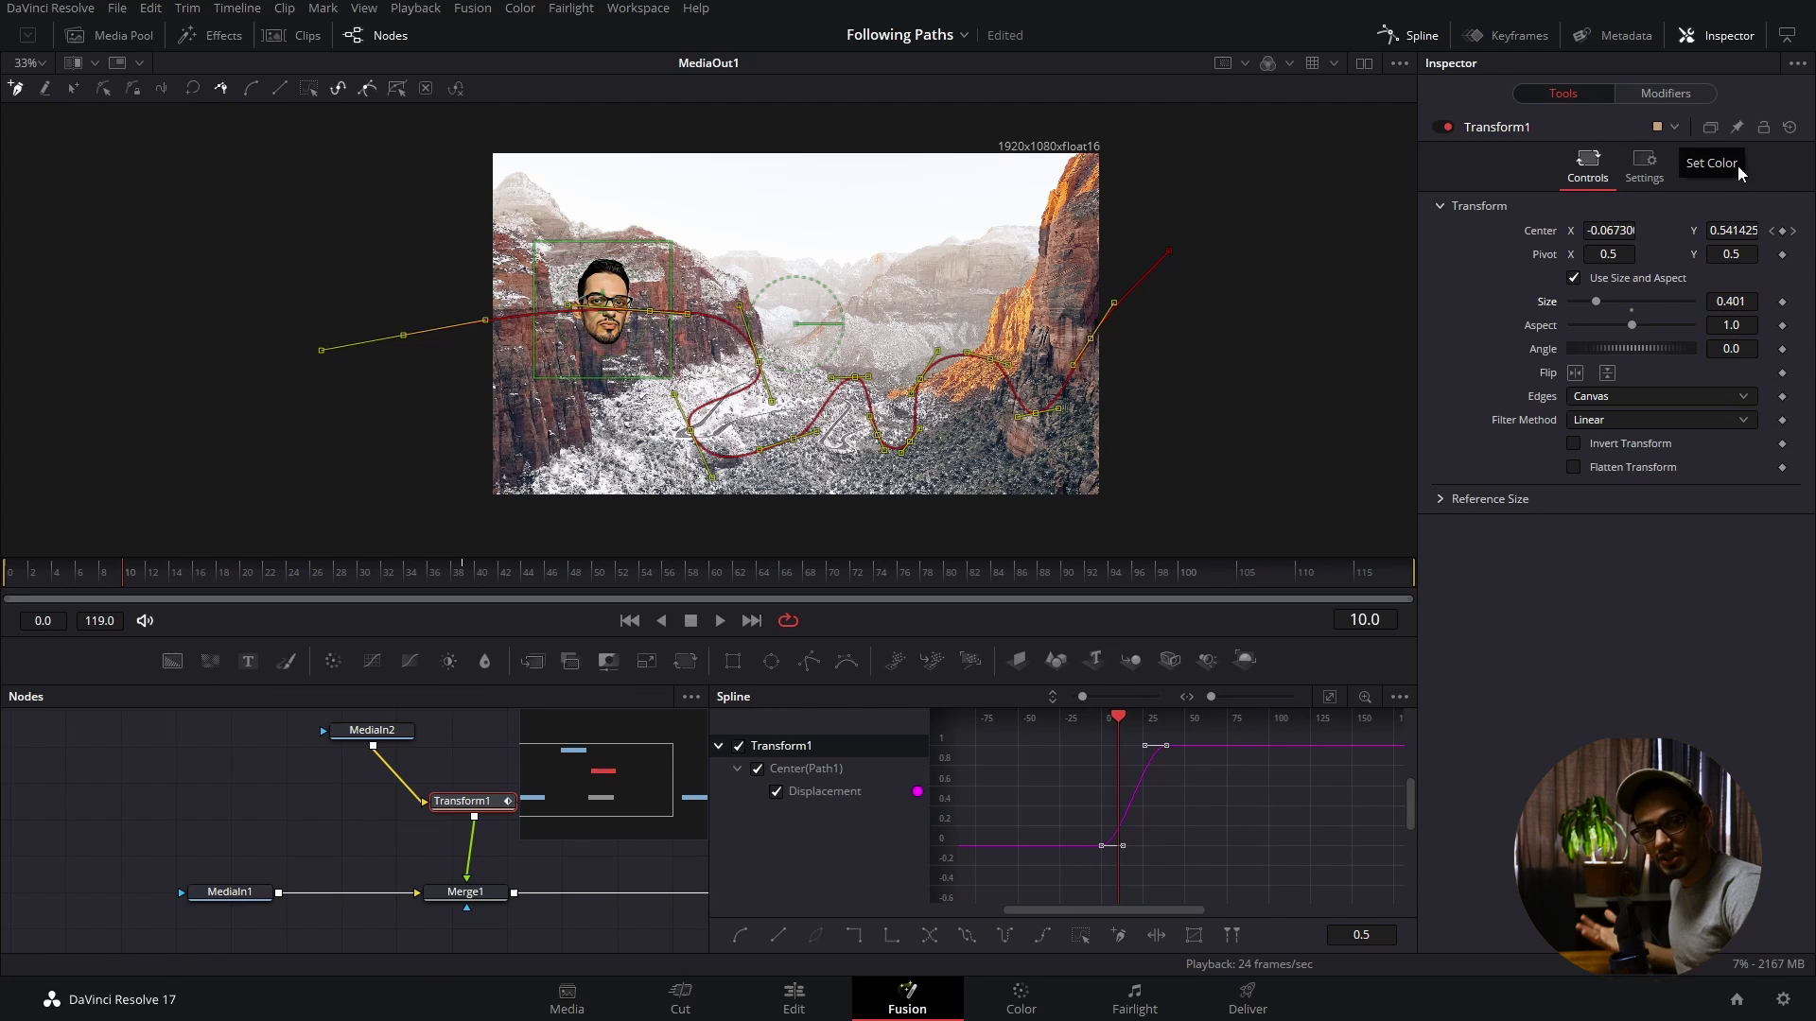
{"action": "left_click_drag", "start_coordinate": [1731, 302], "coordinate": [1720, 302]}
- Try changing the Size of the Path1 modifier, and undo the change
{"action": "left_click", "coordinate": [1662, 99]}
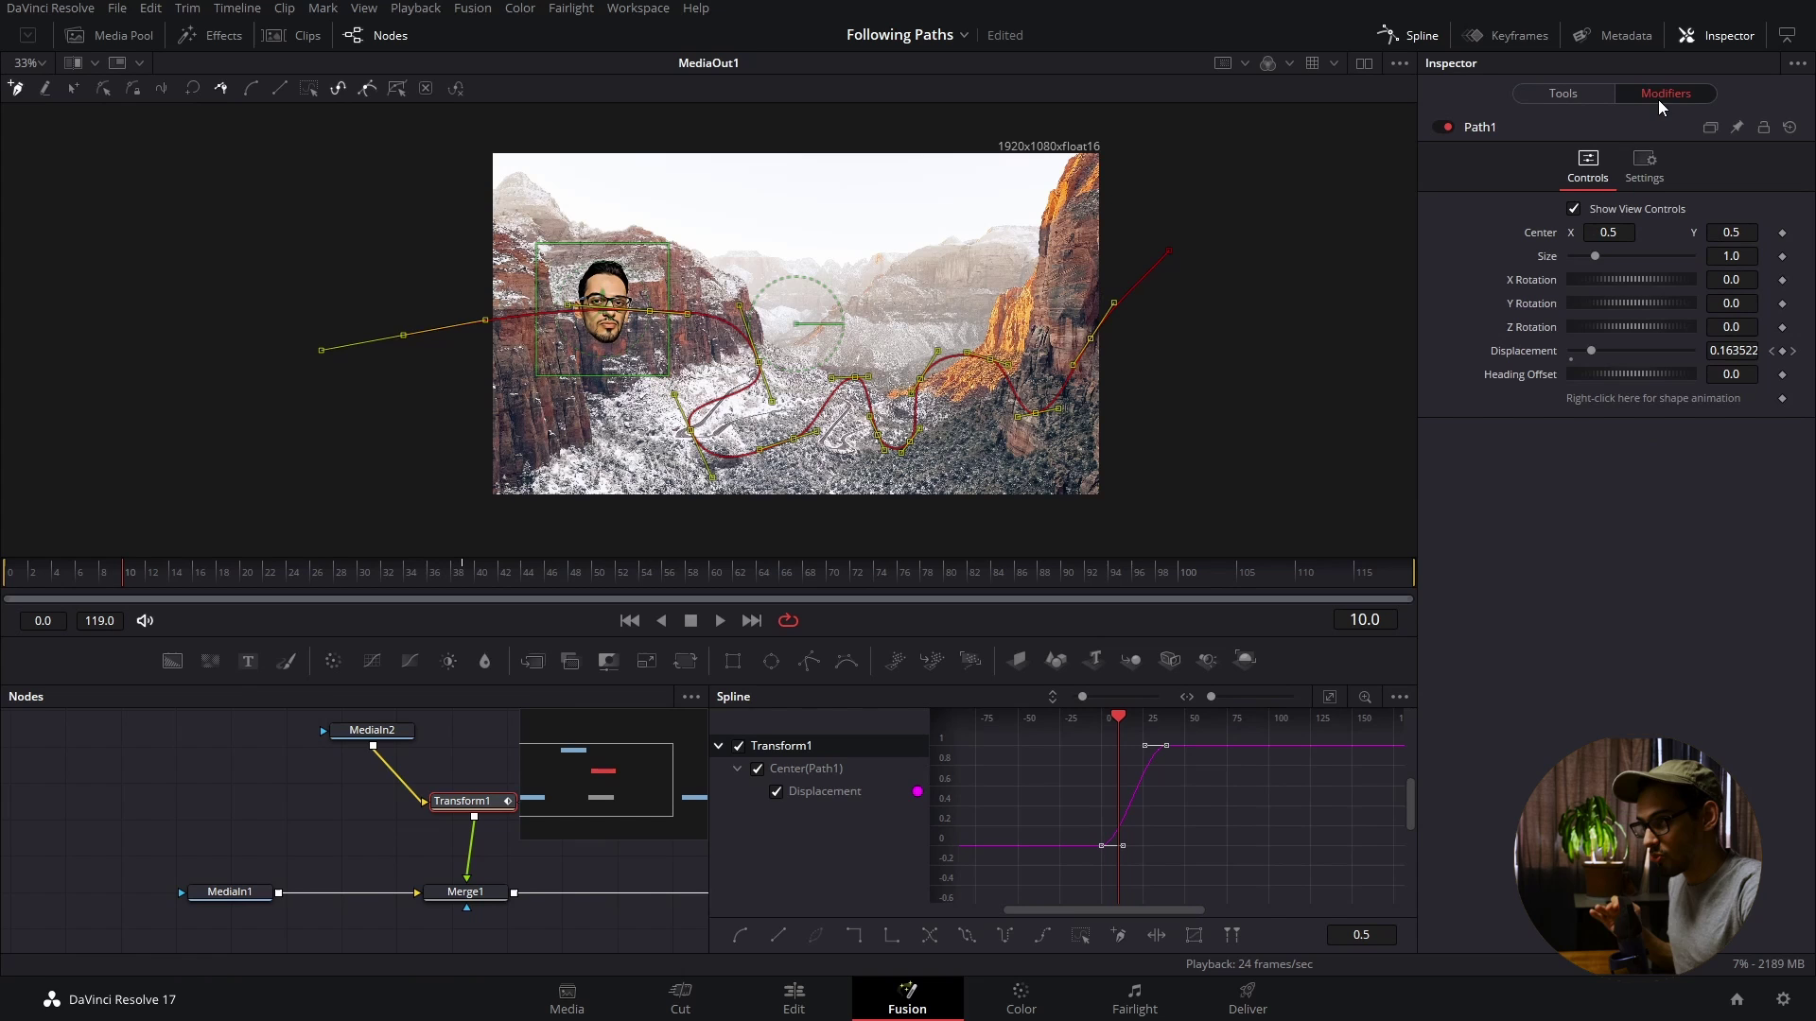
{"action": "left_click_drag", "start_coordinate": [1752, 257], "coordinate": [1136, 257]}
{"action": "key", "text": "ctrl+z"}
- Examine the Transform1 controls at frame 0 and the head's position on the path up to frame 13
{"action": "key", "text": "Home"}
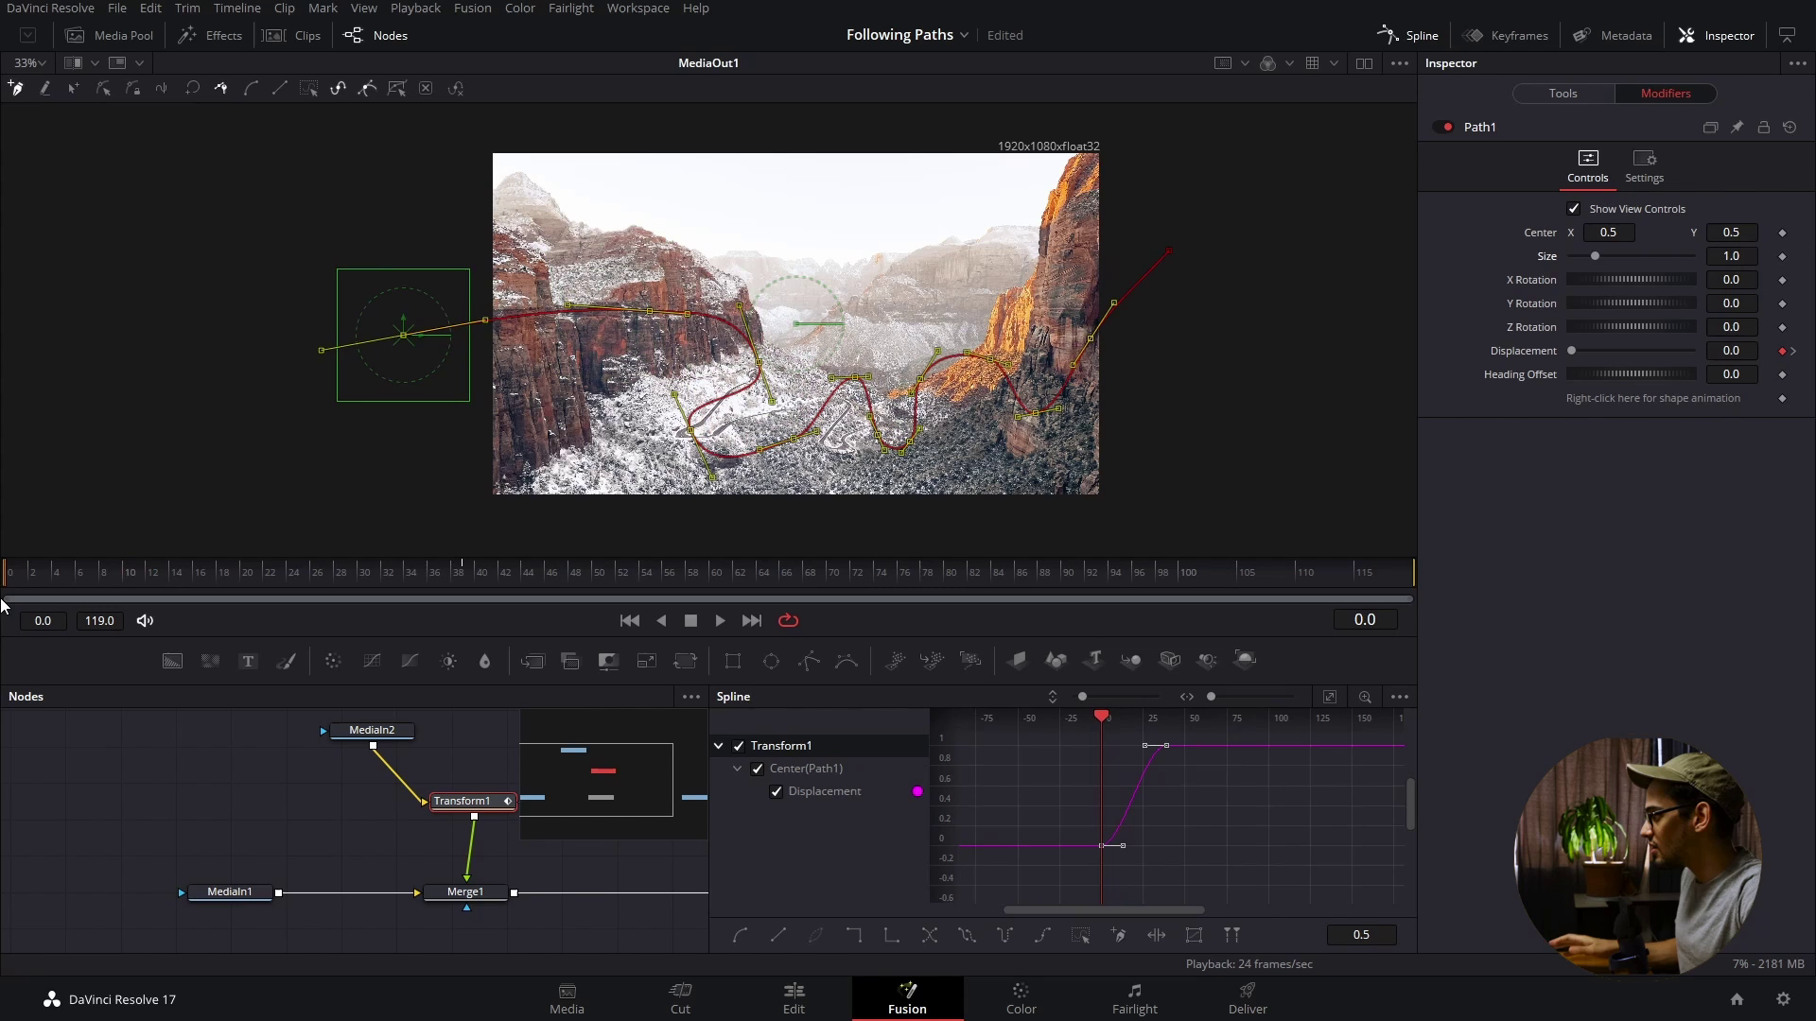
{"action": "left_click", "coordinate": [1583, 92]}
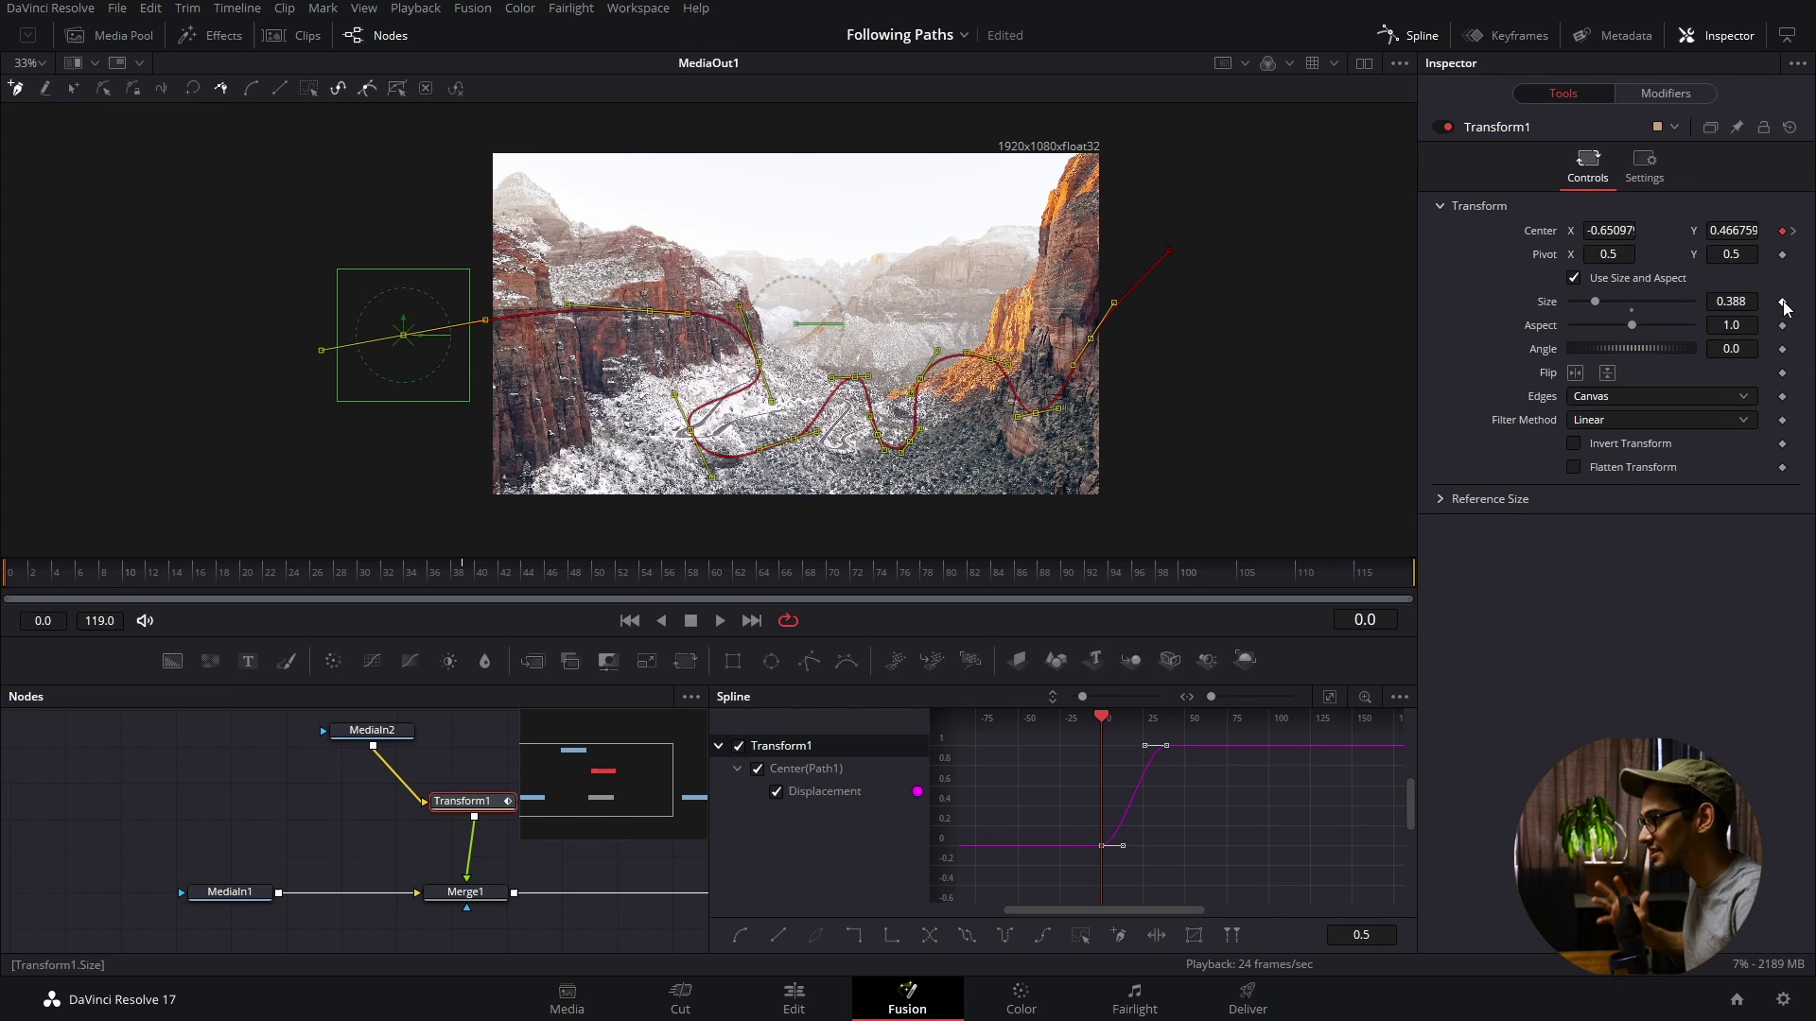
{"action": "left_click", "coordinate": [134, 575]}
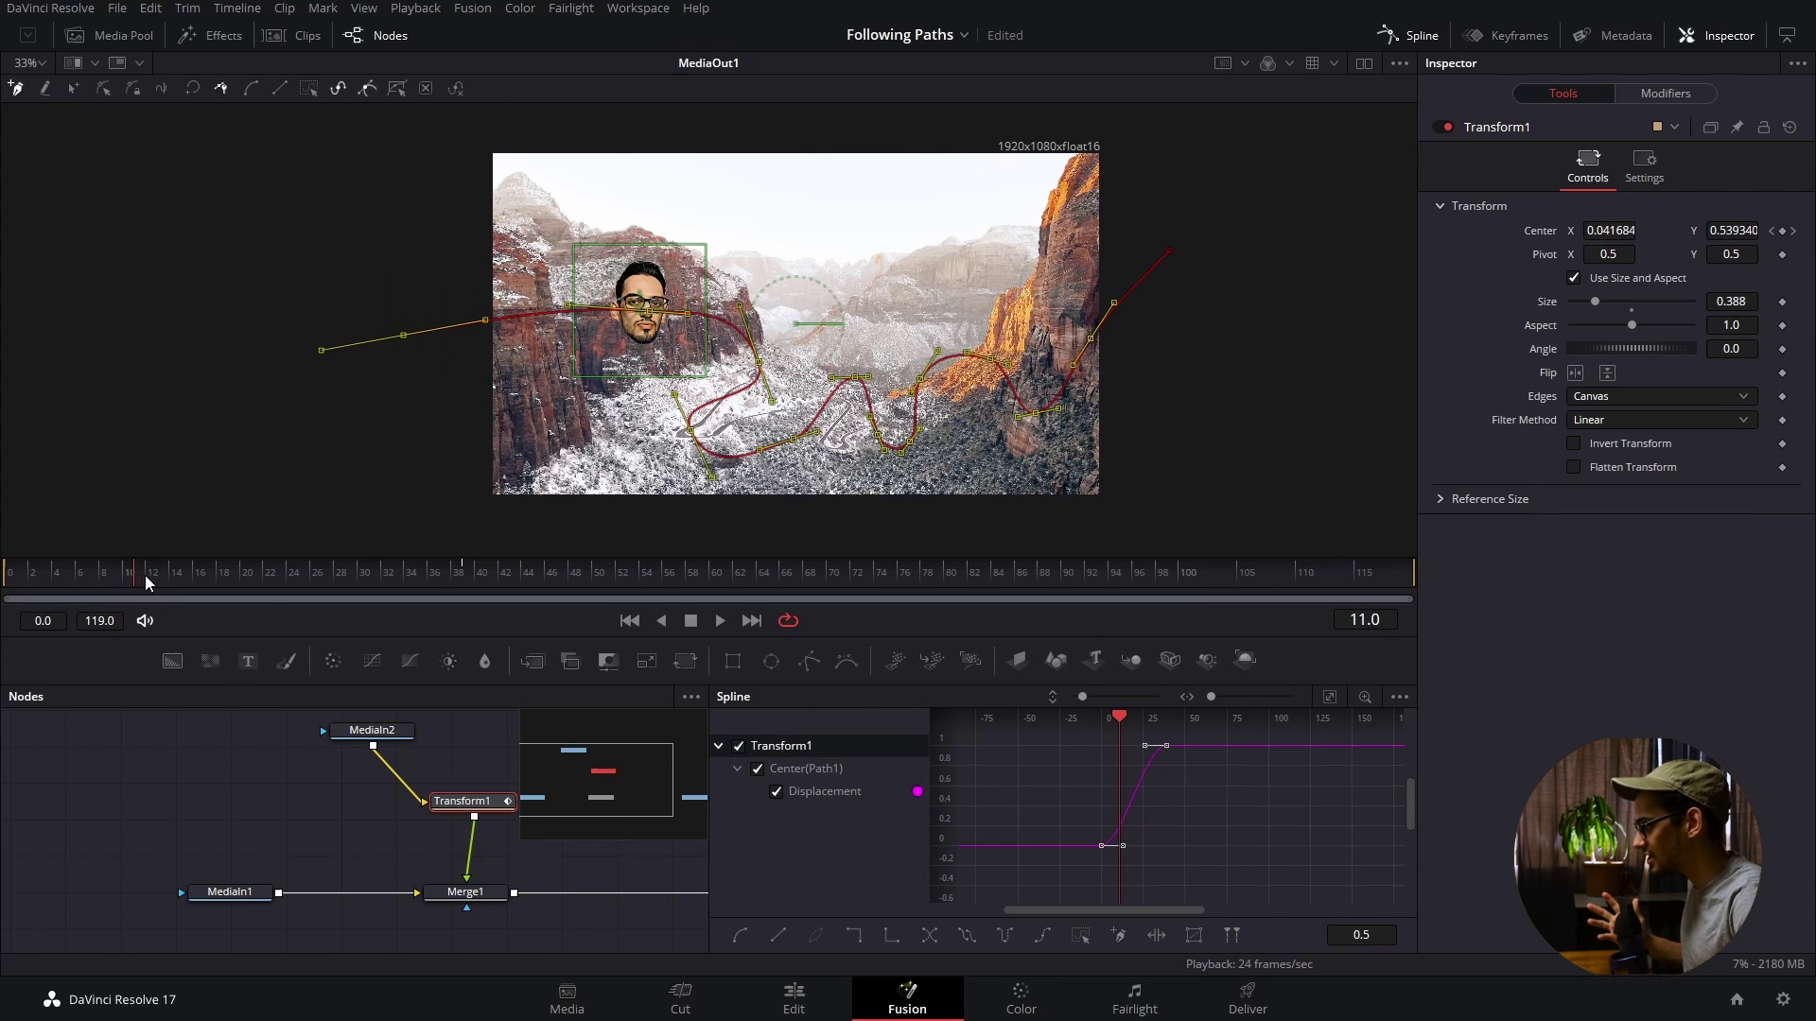
{"action": "left_click", "coordinate": [161, 576]}
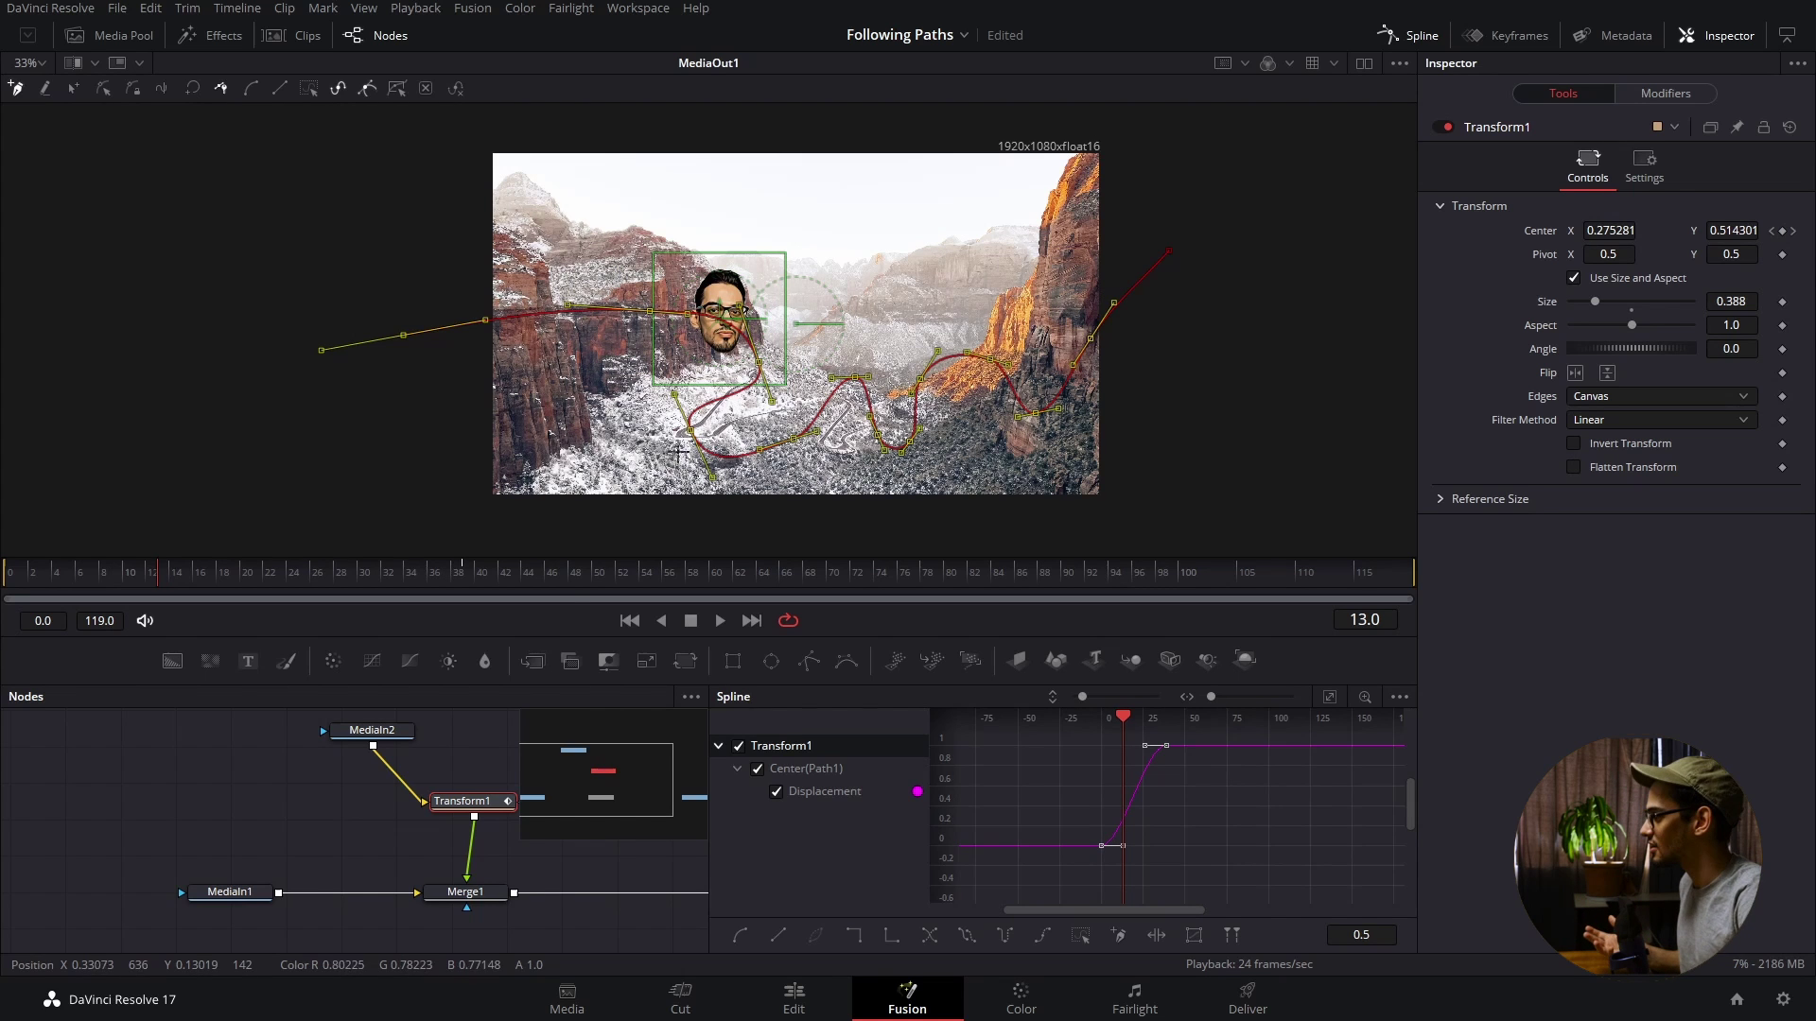
- Add a second Transform node between MediaIn2 and Transform1, and move MediaIn2 higher in the node graph
{"action": "left_click", "coordinate": [410, 733]}
{"action": "key", "text": "shift+space"}
{"action": "type", "text": "trn"}
{"action": "key", "text": "BackSpace"}
{"action": "type", "text": "a"}
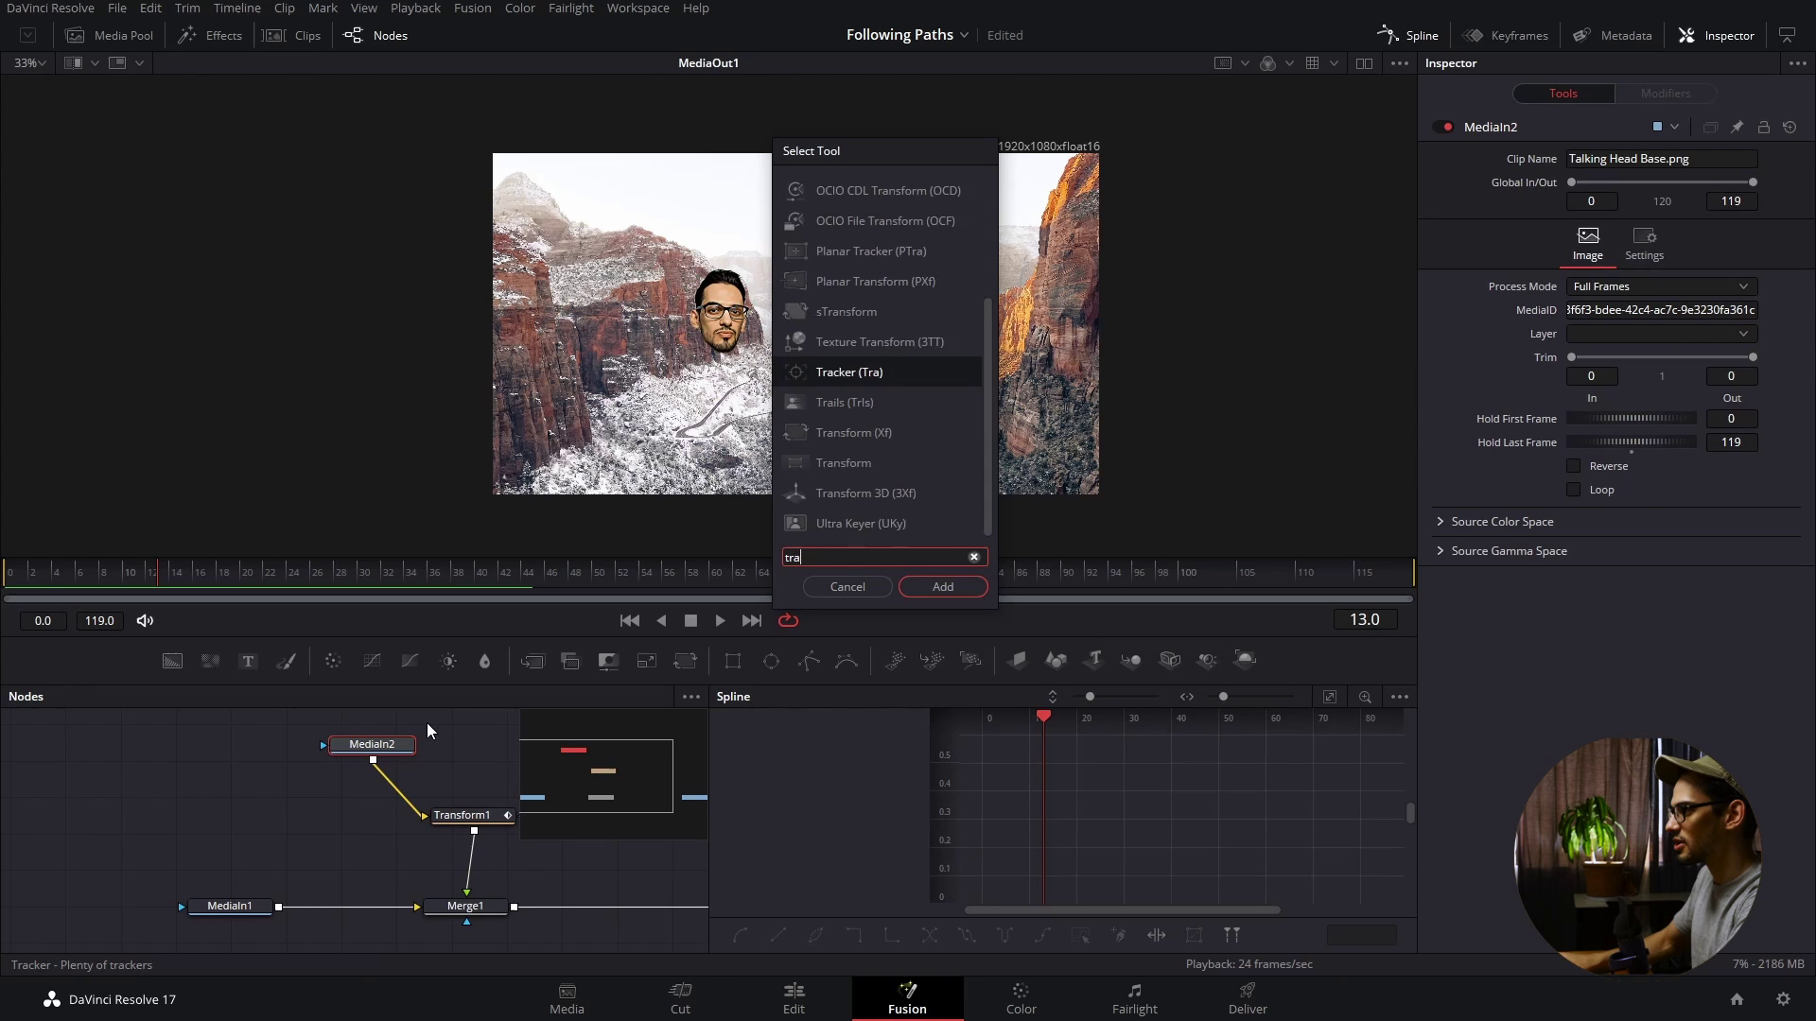
{"action": "type", "text": "ns"}
{"action": "key", "text": "Return"}
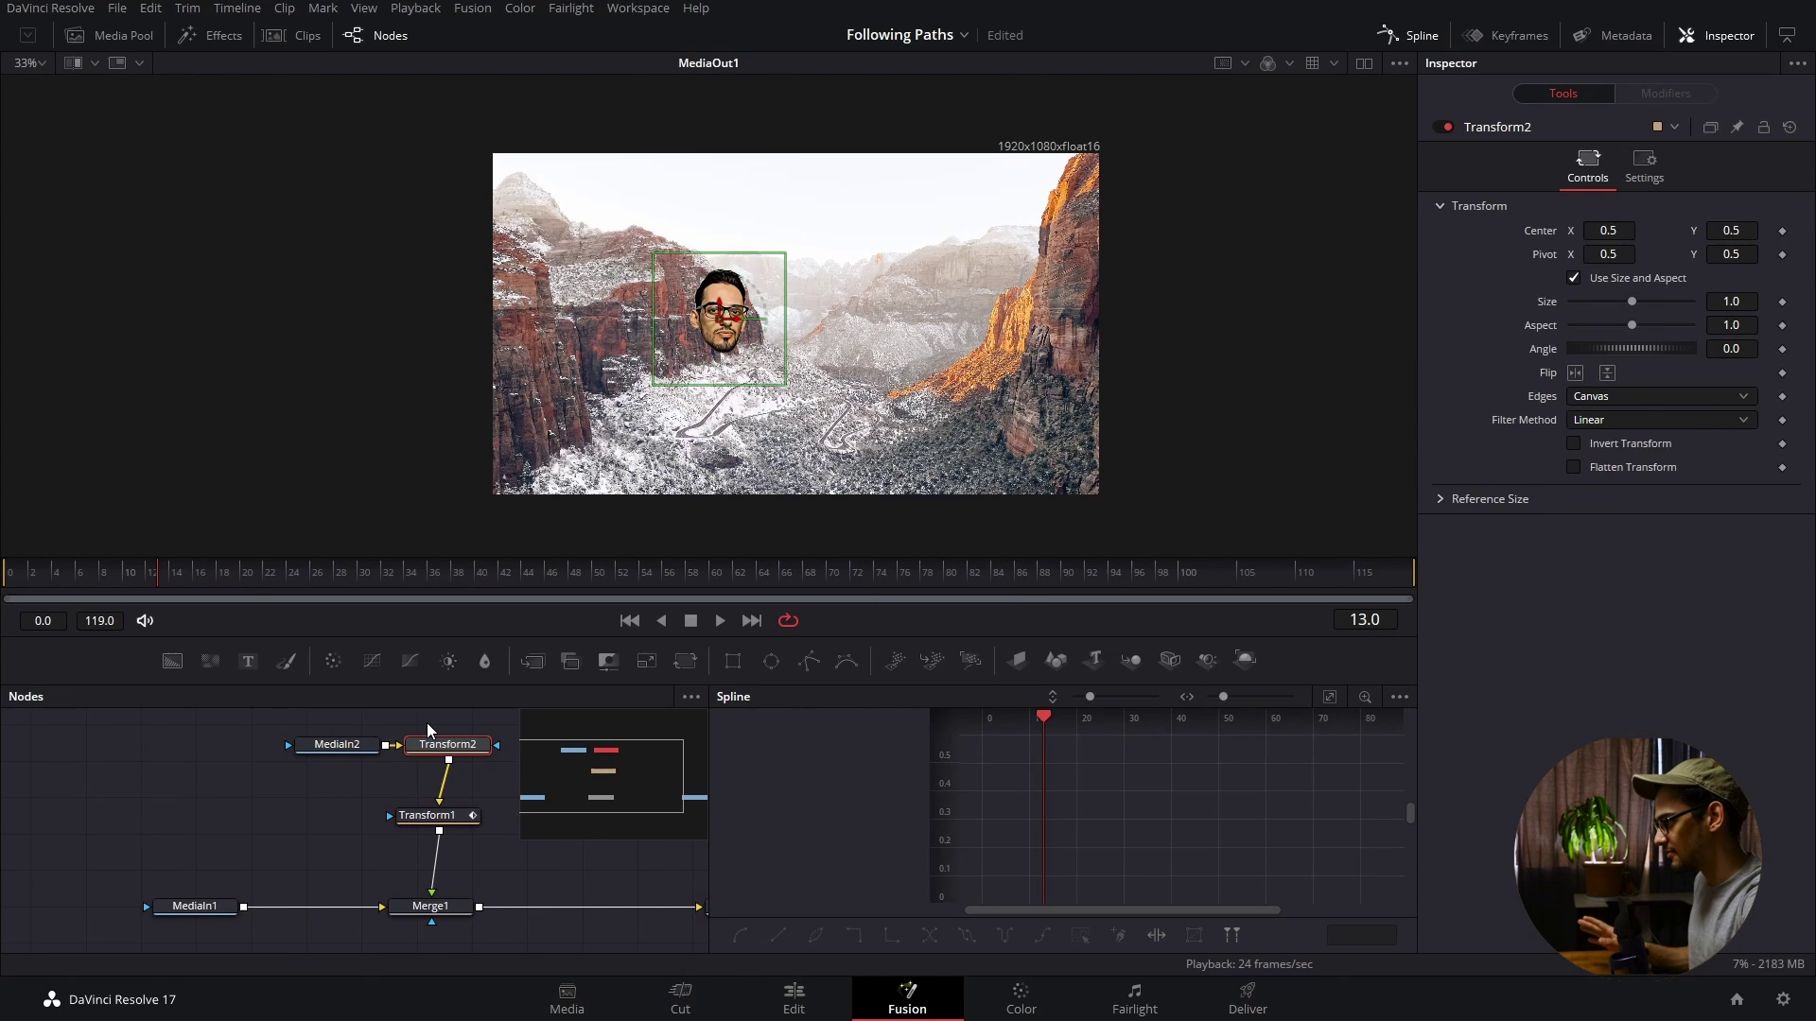
{"action": "left_click_drag", "start_coordinate": [312, 745], "coordinate": [314, 709]}
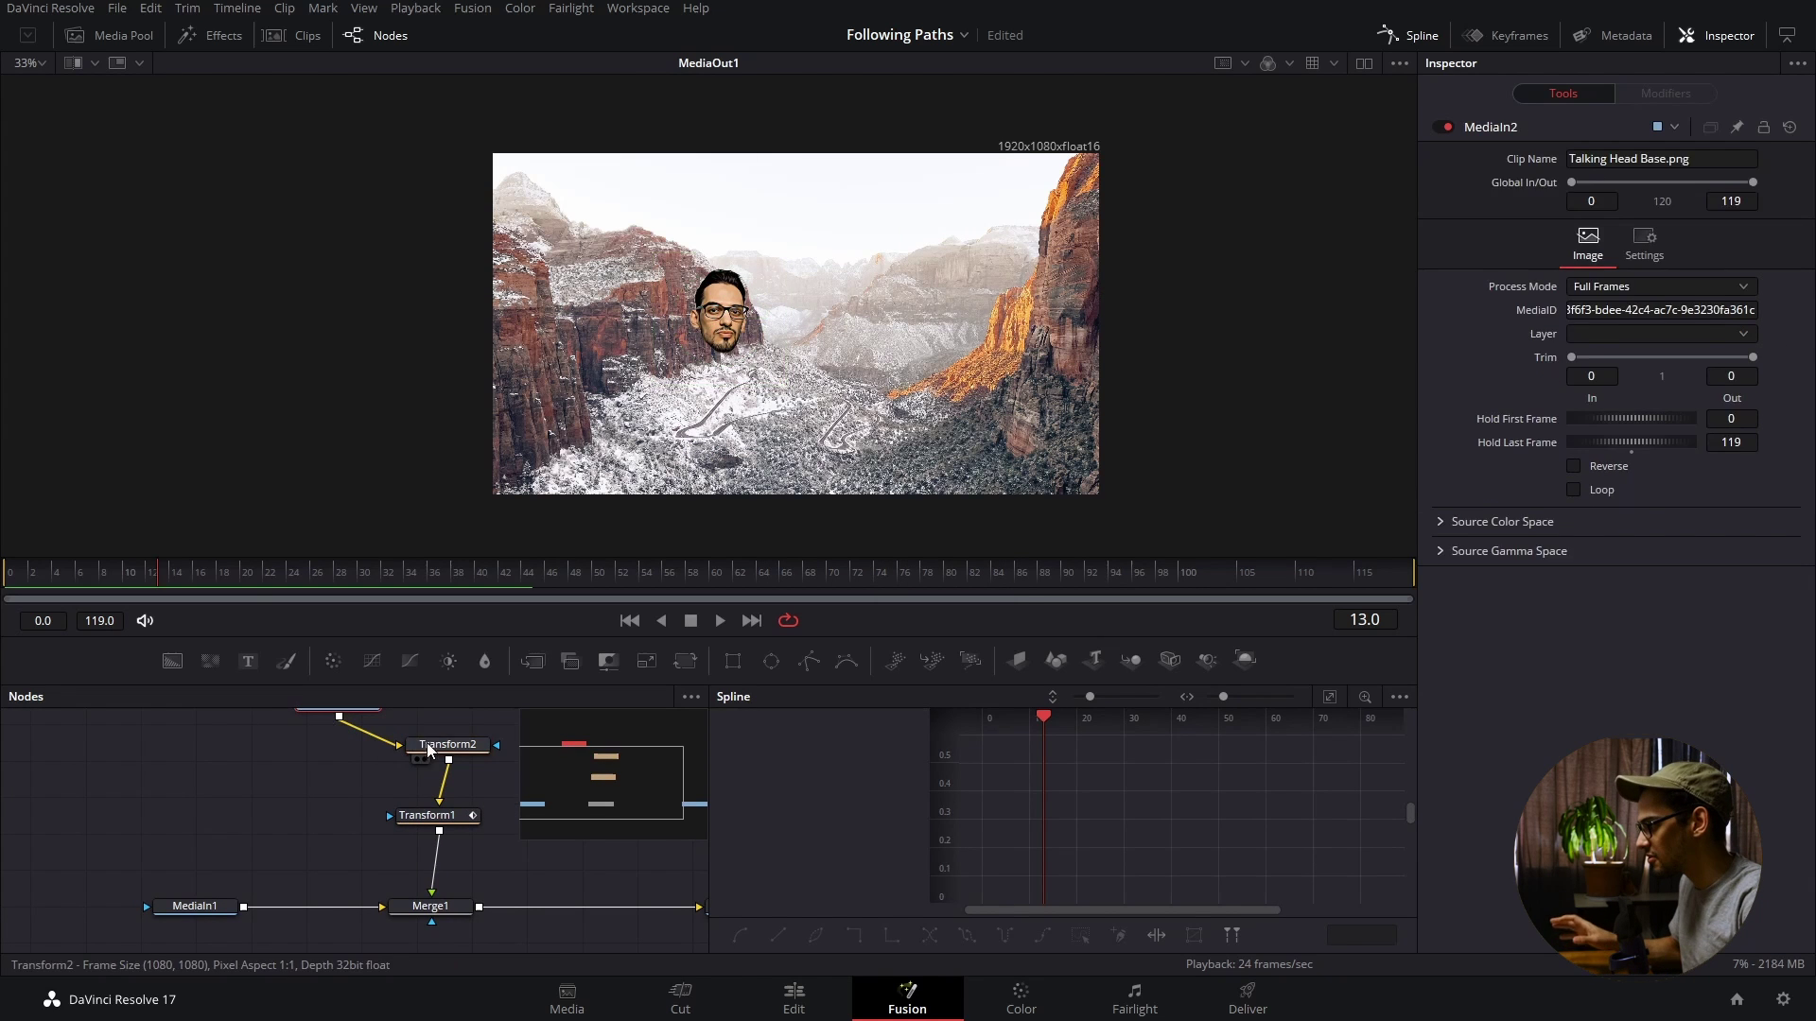
{"action": "left_click", "coordinate": [479, 742]}
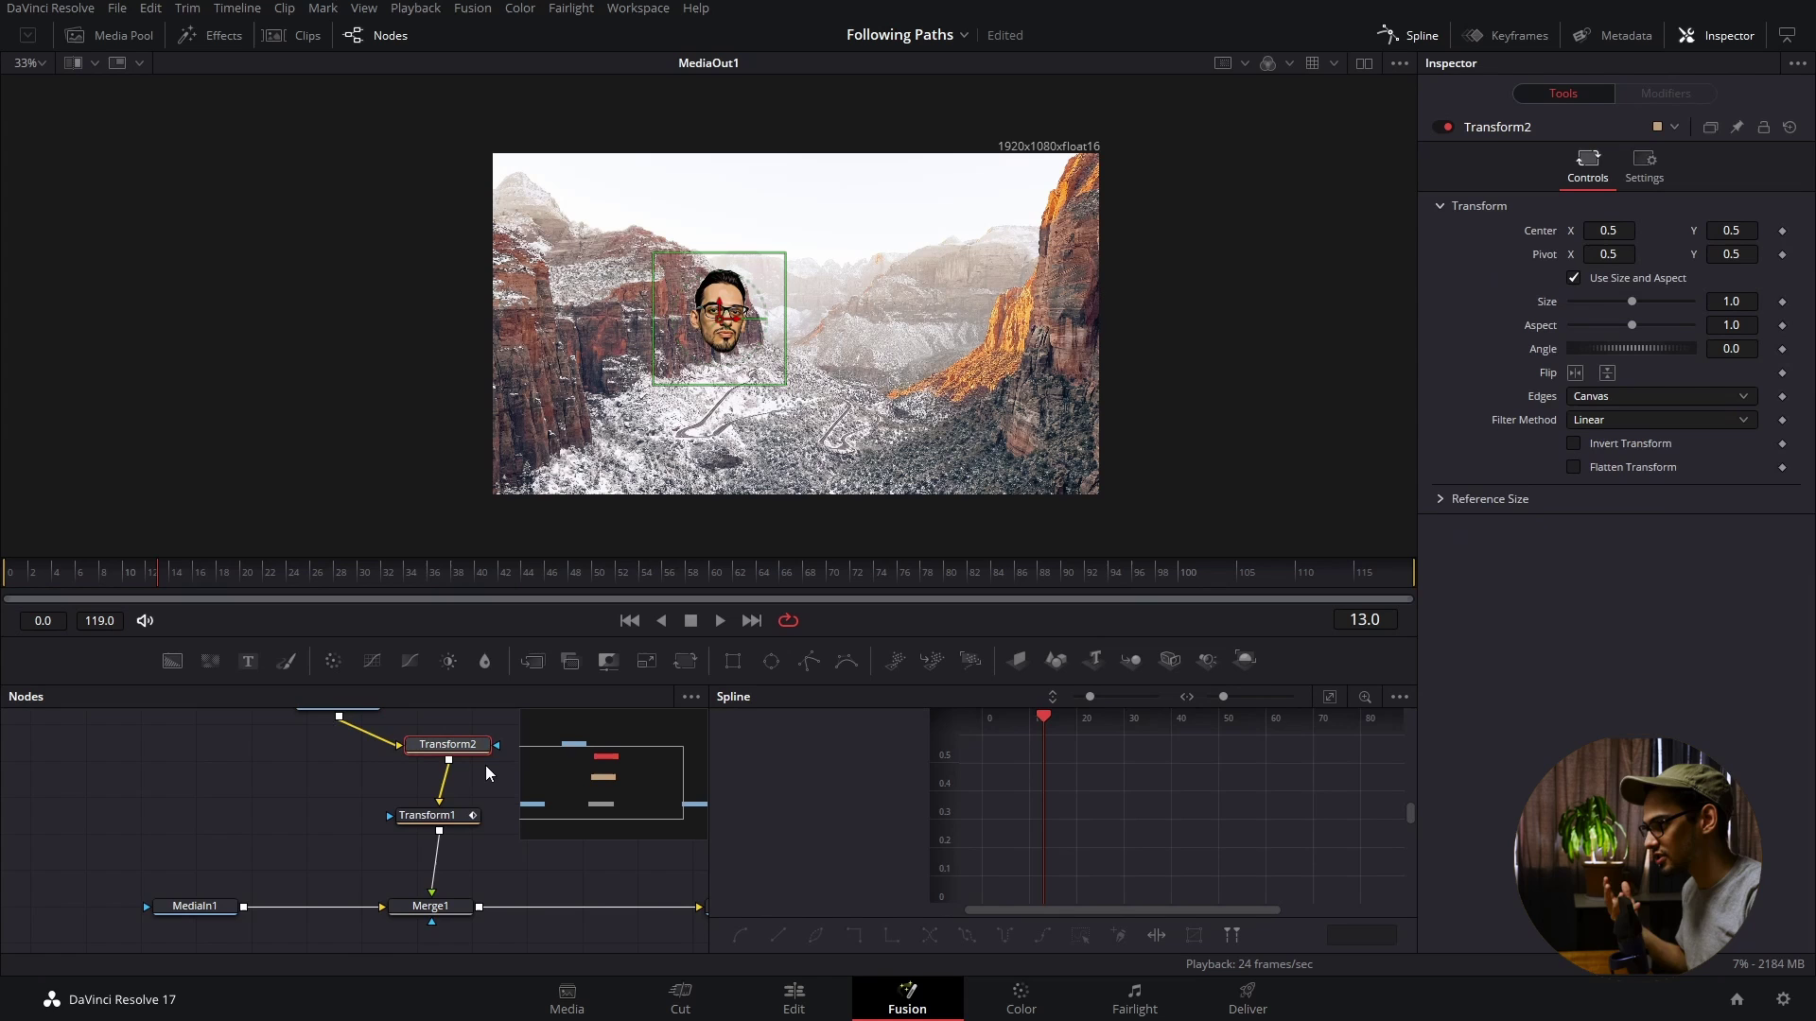
- Try placing Transform2 between Transform1 and Merge1 and scaling the head with its Size, play it, and undo the scaling
{"action": "left_click_drag", "start_coordinate": [469, 751], "coordinate": [434, 858]}
{"action": "left_click", "coordinate": [446, 817]}
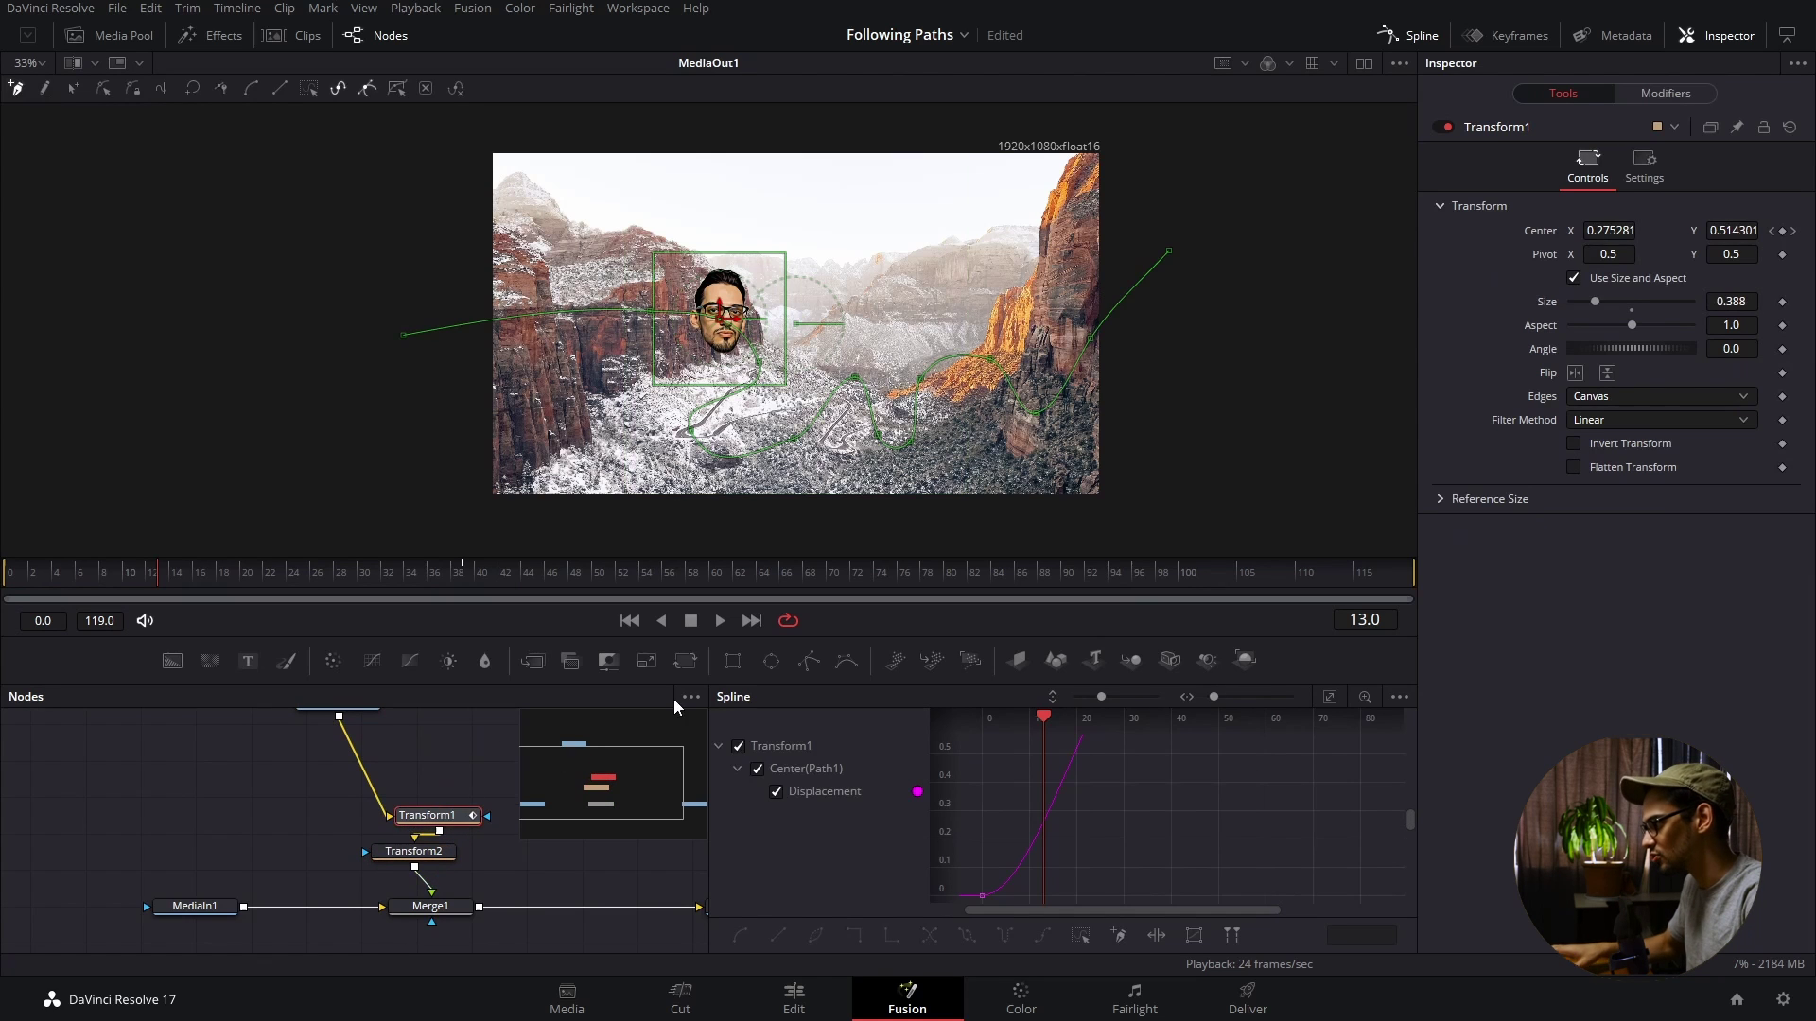
{"action": "left_click", "coordinate": [416, 852]}
{"action": "left_click_drag", "start_coordinate": [1731, 302], "coordinate": [1769, 302]}
{"action": "key", "text": "space"}
{"action": "key", "text": "space"}
{"action": "key", "text": "ctrl+z"}
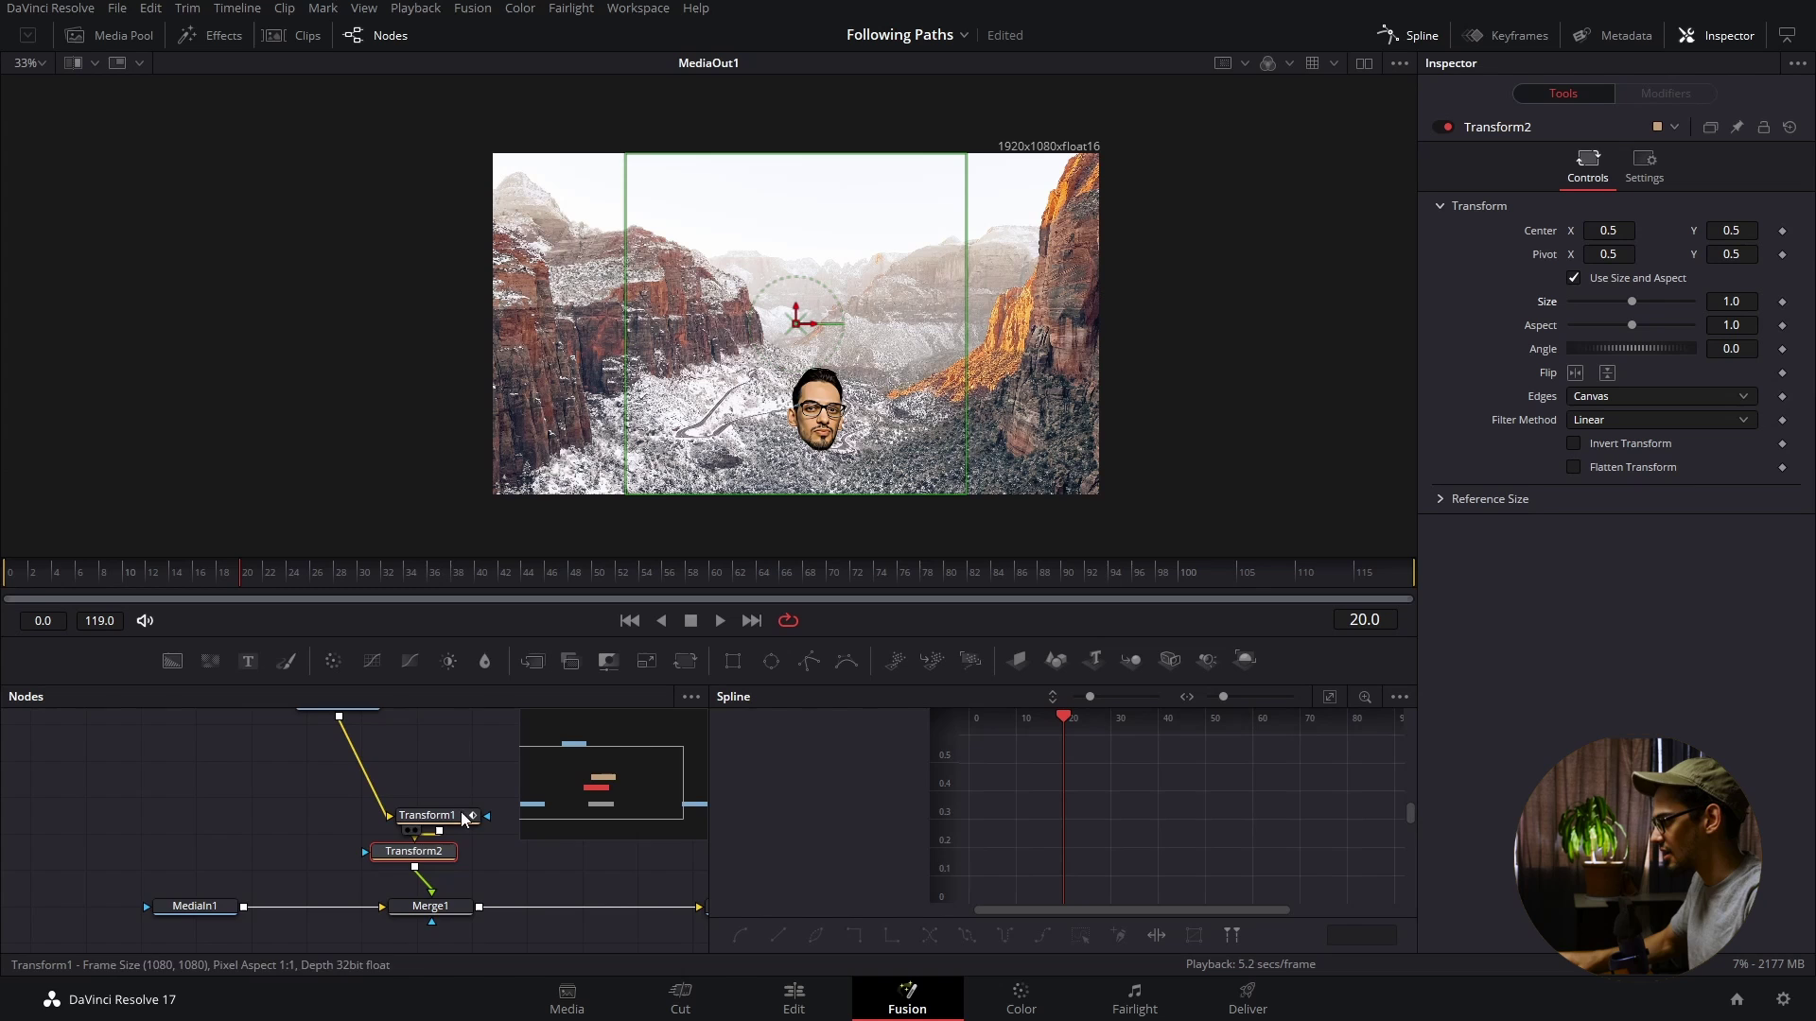
- Move Transform2 back between MediaIn2 and Transform1, test its Size at 0.824, and undo the resize
{"action": "left_click_drag", "start_coordinate": [417, 856], "coordinate": [362, 770]}
{"action": "mouse_move", "coordinate": [1732, 302]}
{"action": "left_mouse_down"}
{"action": "mouse_move", "coordinate": [1808, 302]}
{"action": "mouse_move", "coordinate": [1716, 301]}
{"action": "left_mouse_up"}
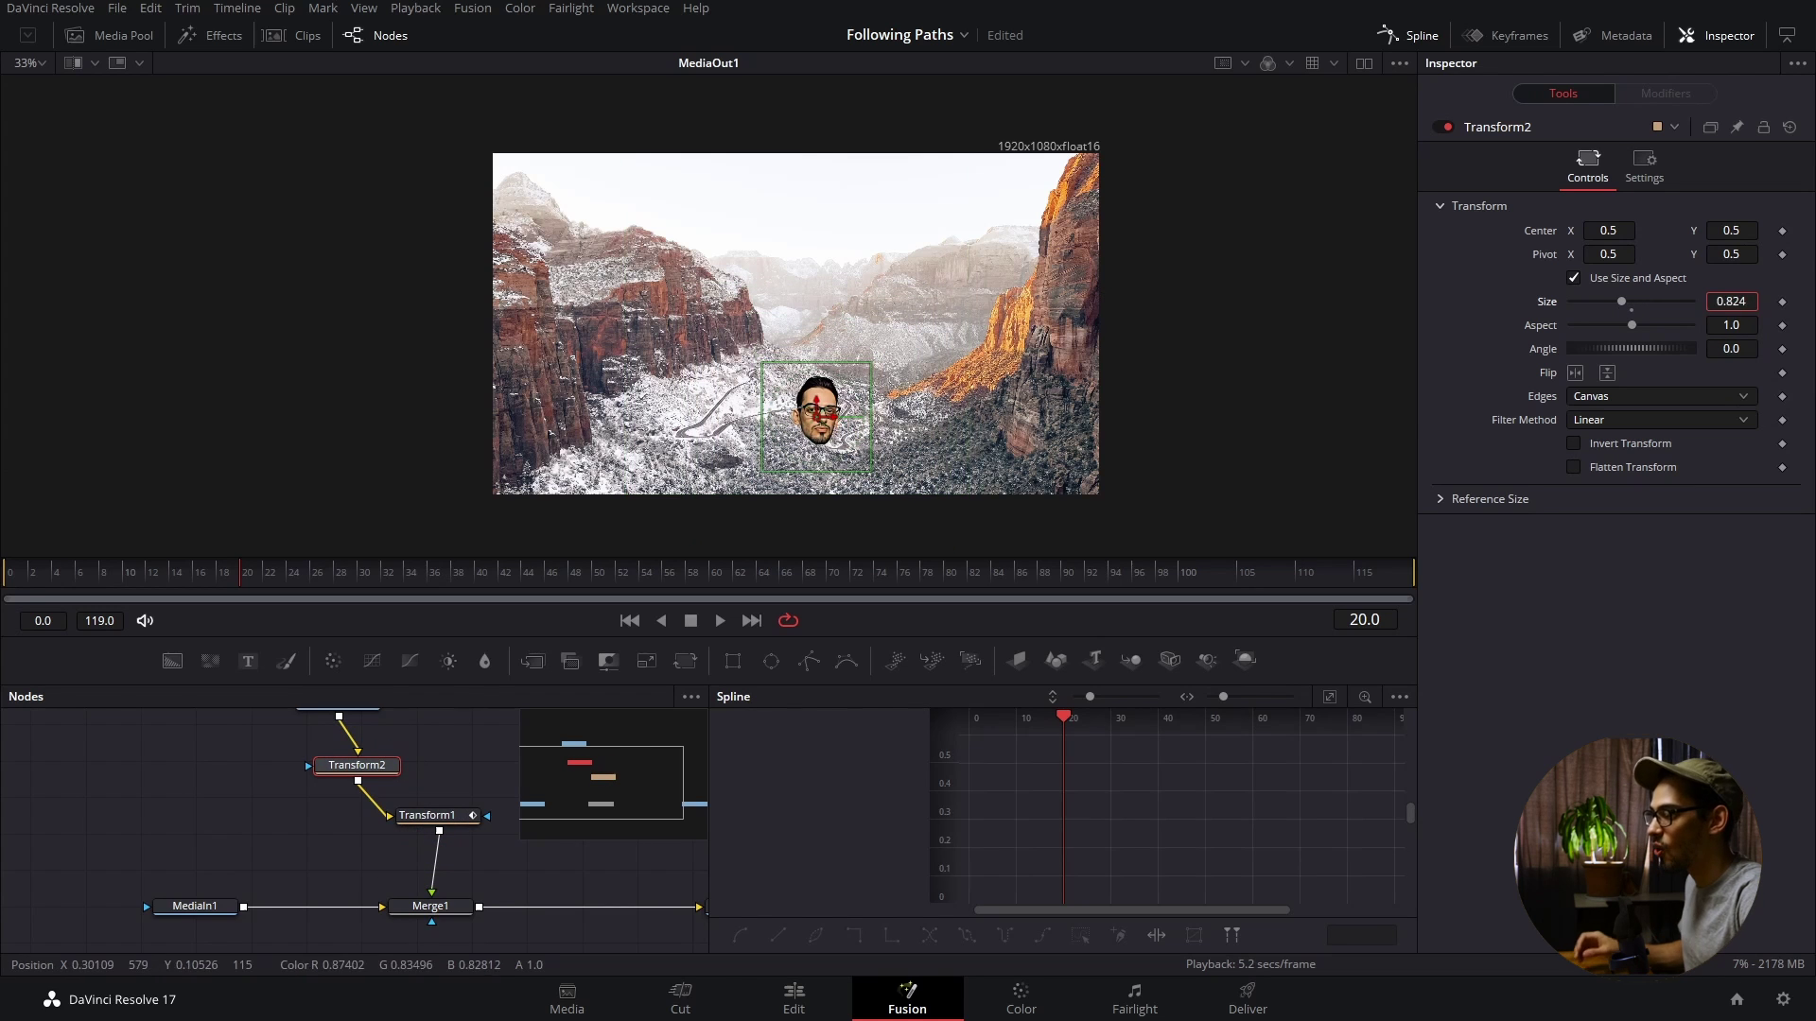
{"action": "key", "text": "ctrl+z"}
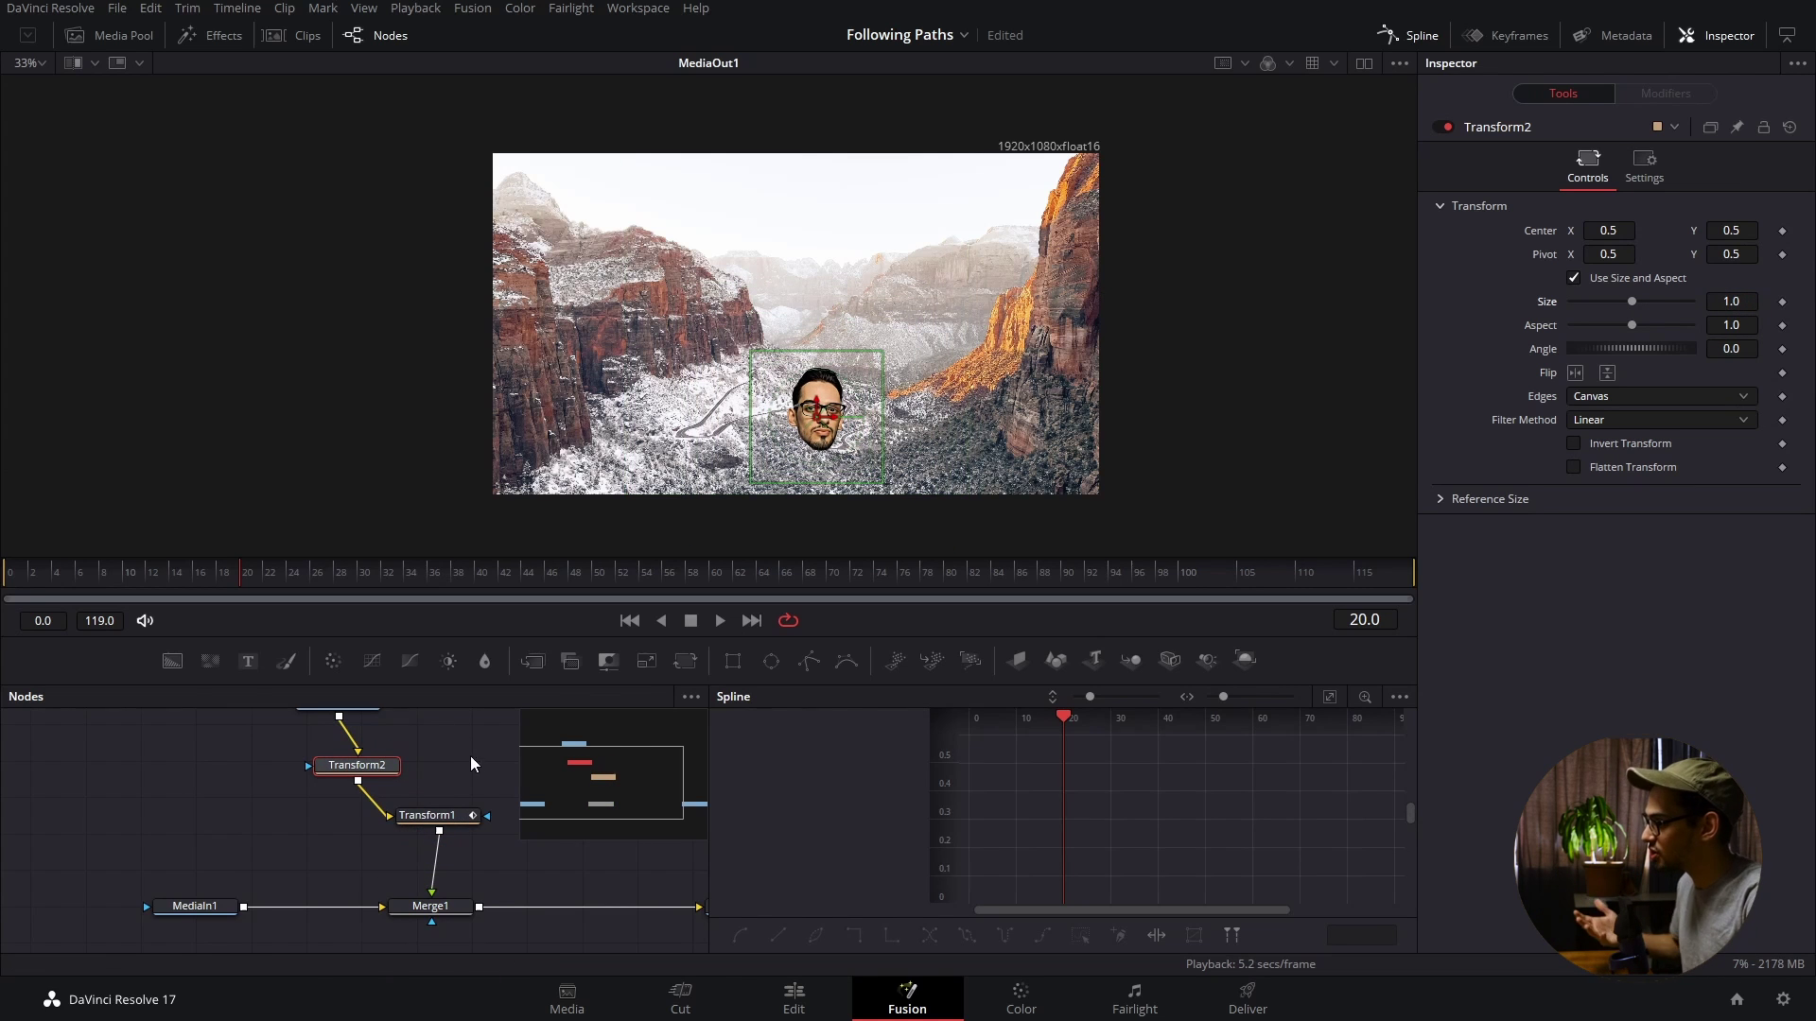
- Select Transform2 and Transform1 together at frame 7 to show Transform2's controls alongside the motion path
{"action": "left_click", "coordinate": [430, 816]}
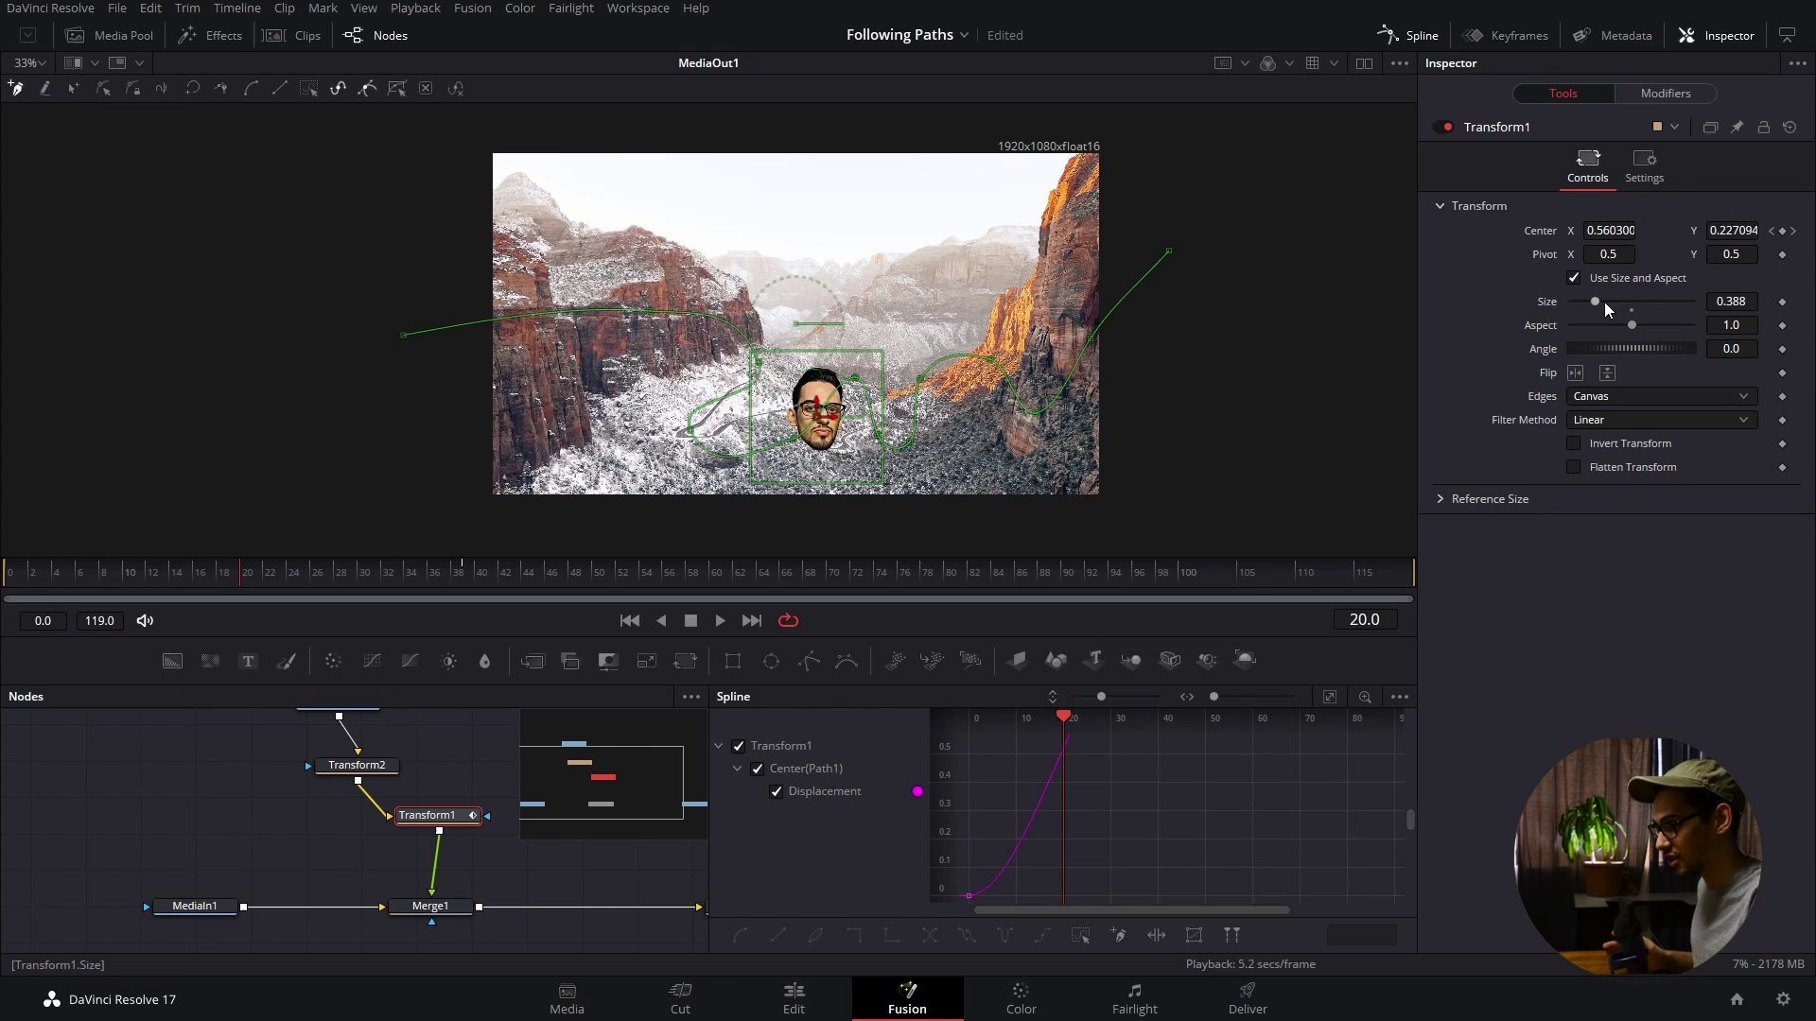
{"action": "left_click_drag", "start_coordinate": [344, 764], "coordinate": [347, 764]}
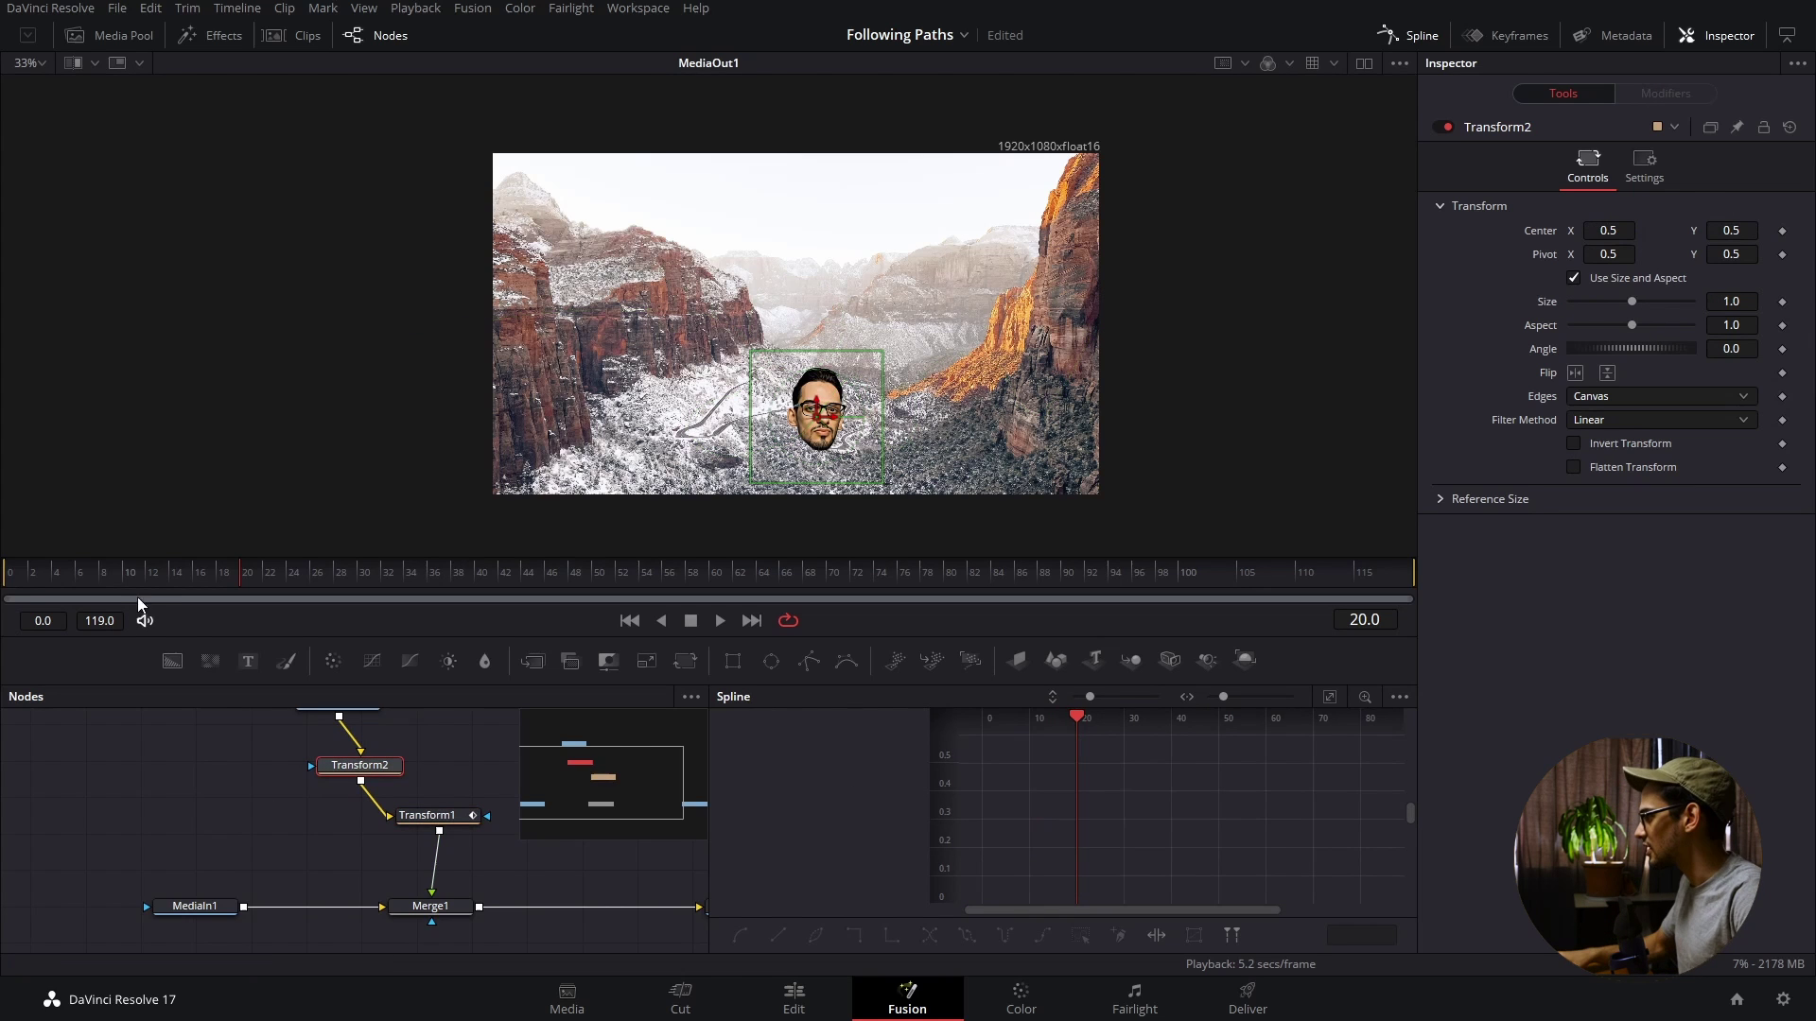
{"action": "mouse_move", "coordinate": [67, 571]}
{"action": "left_mouse_down"}
{"action": "mouse_move", "coordinate": [34, 571]}
{"action": "mouse_move", "coordinate": [86, 572]}
{"action": "left_mouse_up"}
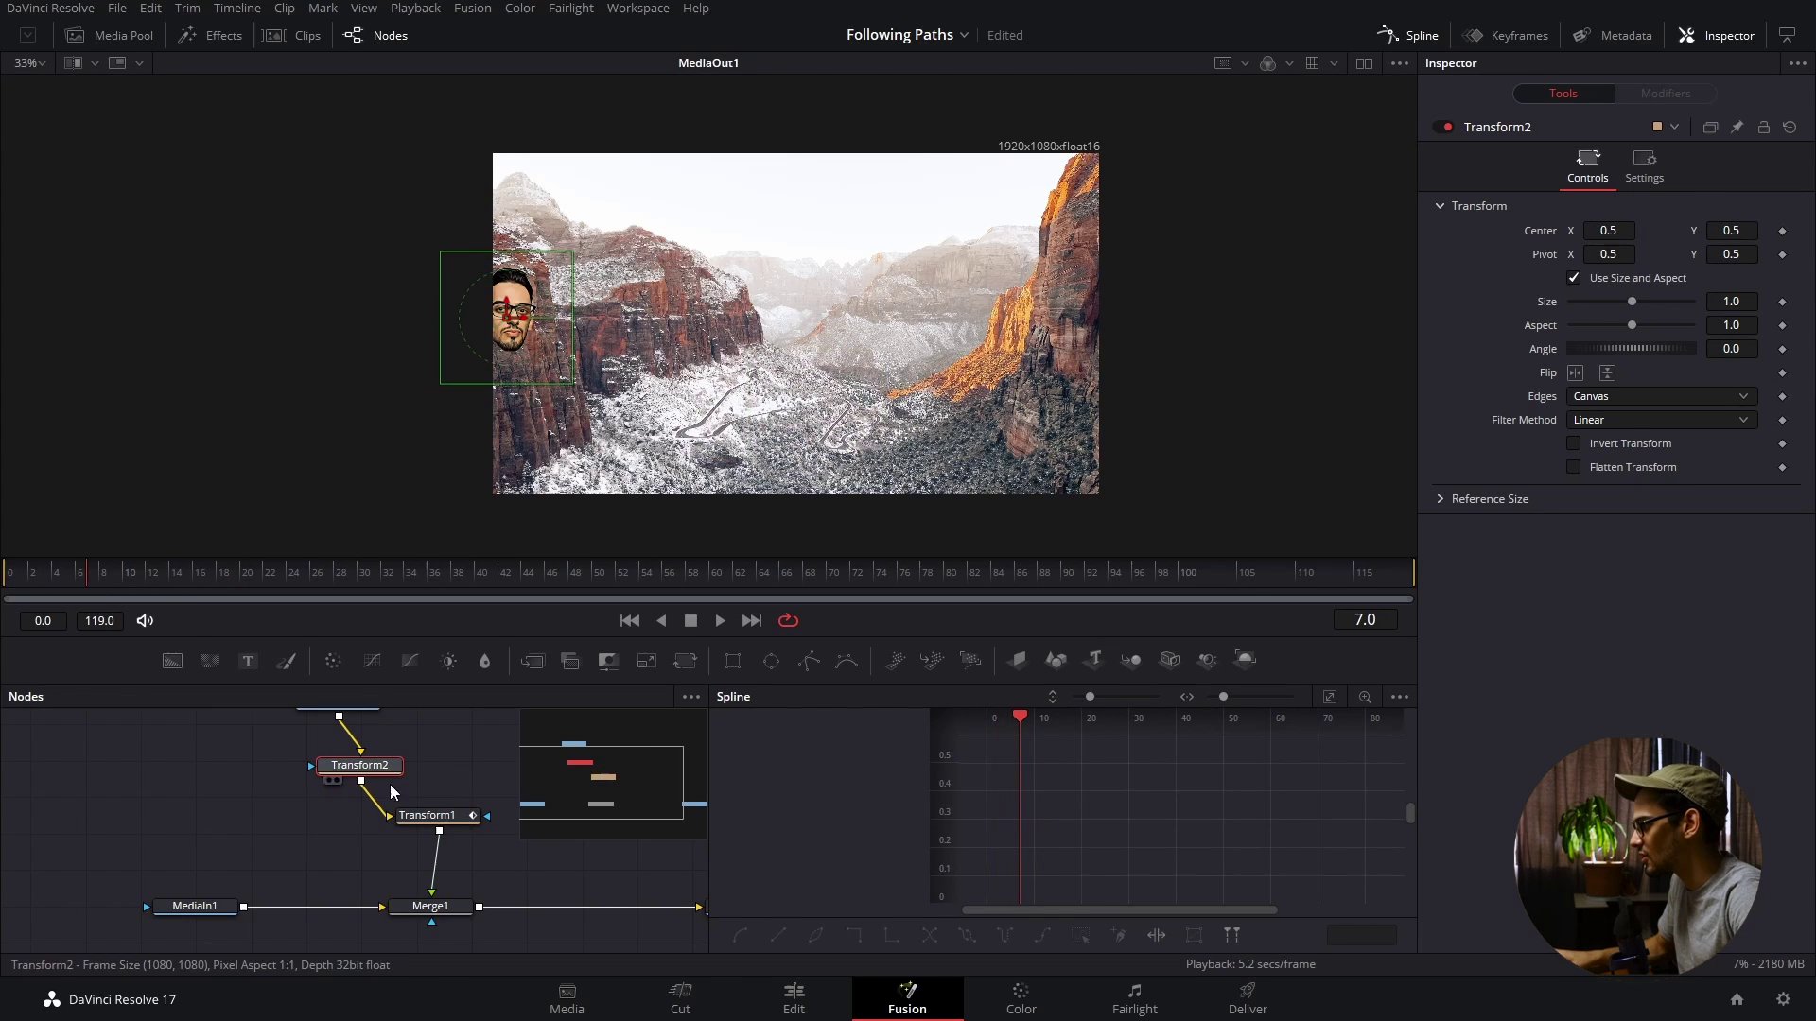
{"action": "left_click", "coordinate": [462, 817], "text": "ctrl"}
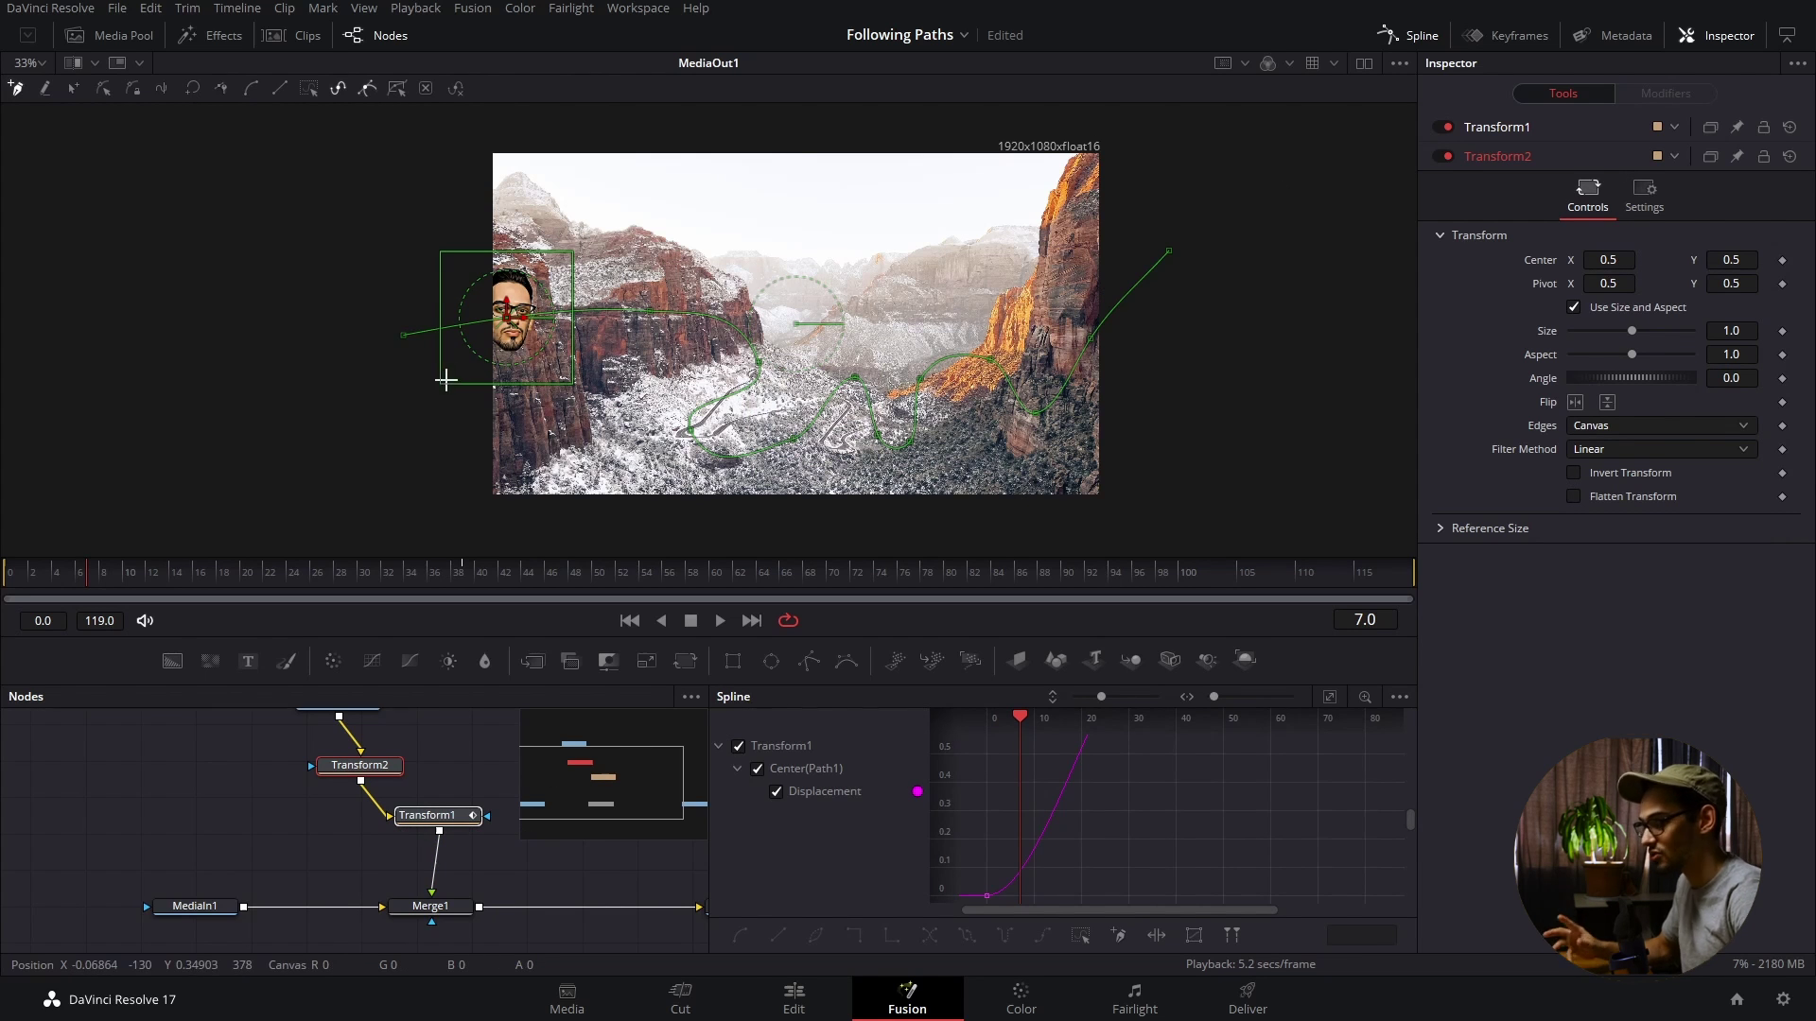
- Keyframe the Size of Transform2 at 1.0 on frame 0 and at 0.766 on frame 12
{"action": "left_click_drag", "start_coordinate": [35, 574], "coordinate": [4, 574]}
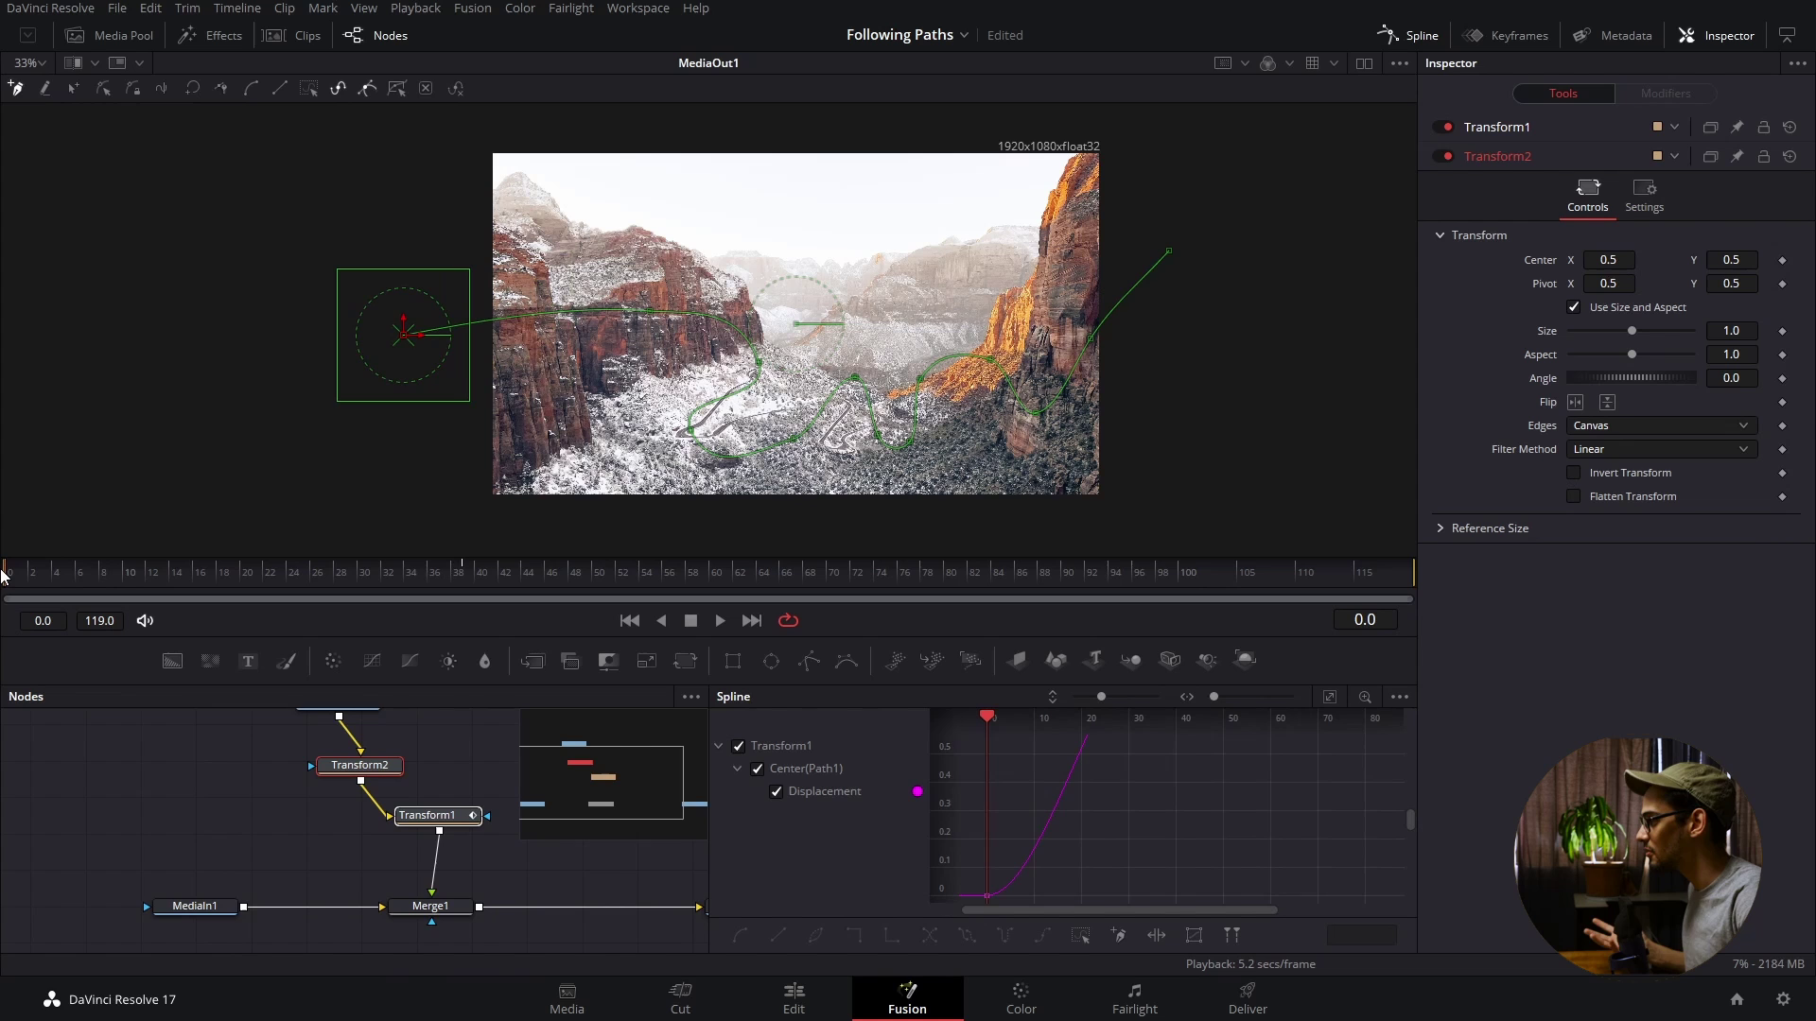
{"action": "left_click", "coordinate": [1782, 333]}
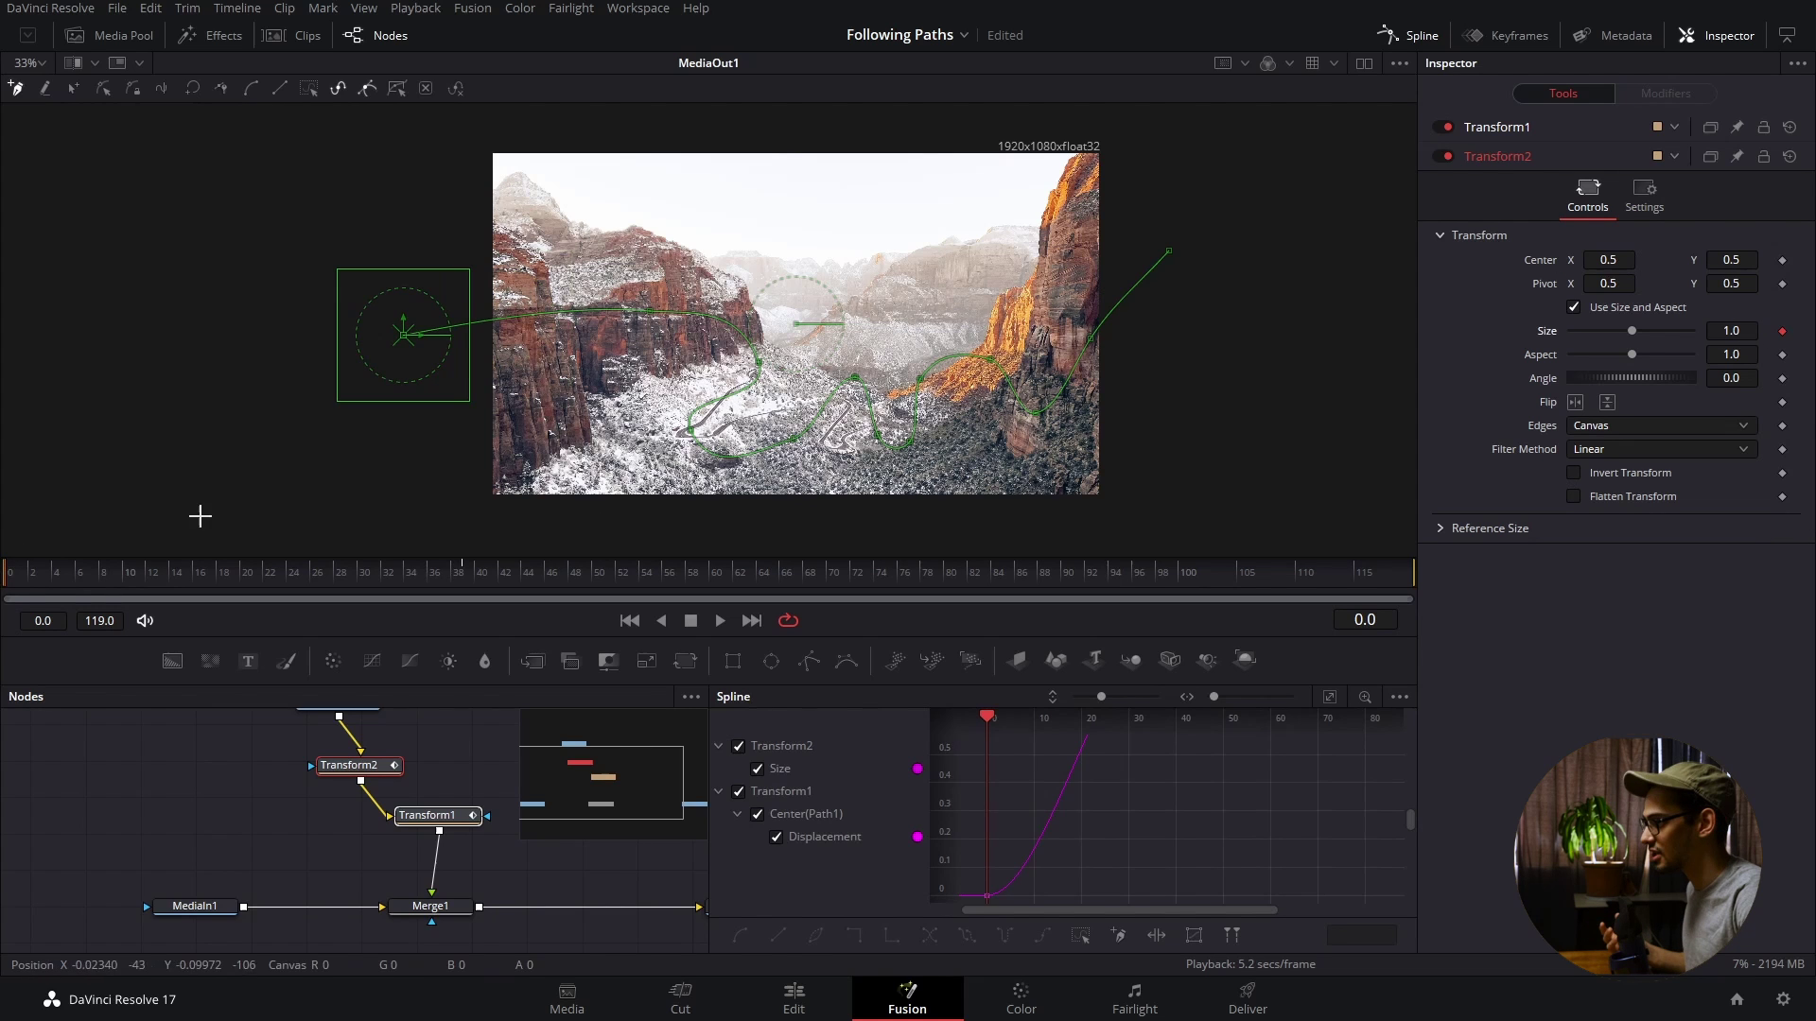
{"action": "left_click_drag", "start_coordinate": [47, 572], "coordinate": [151, 577]}
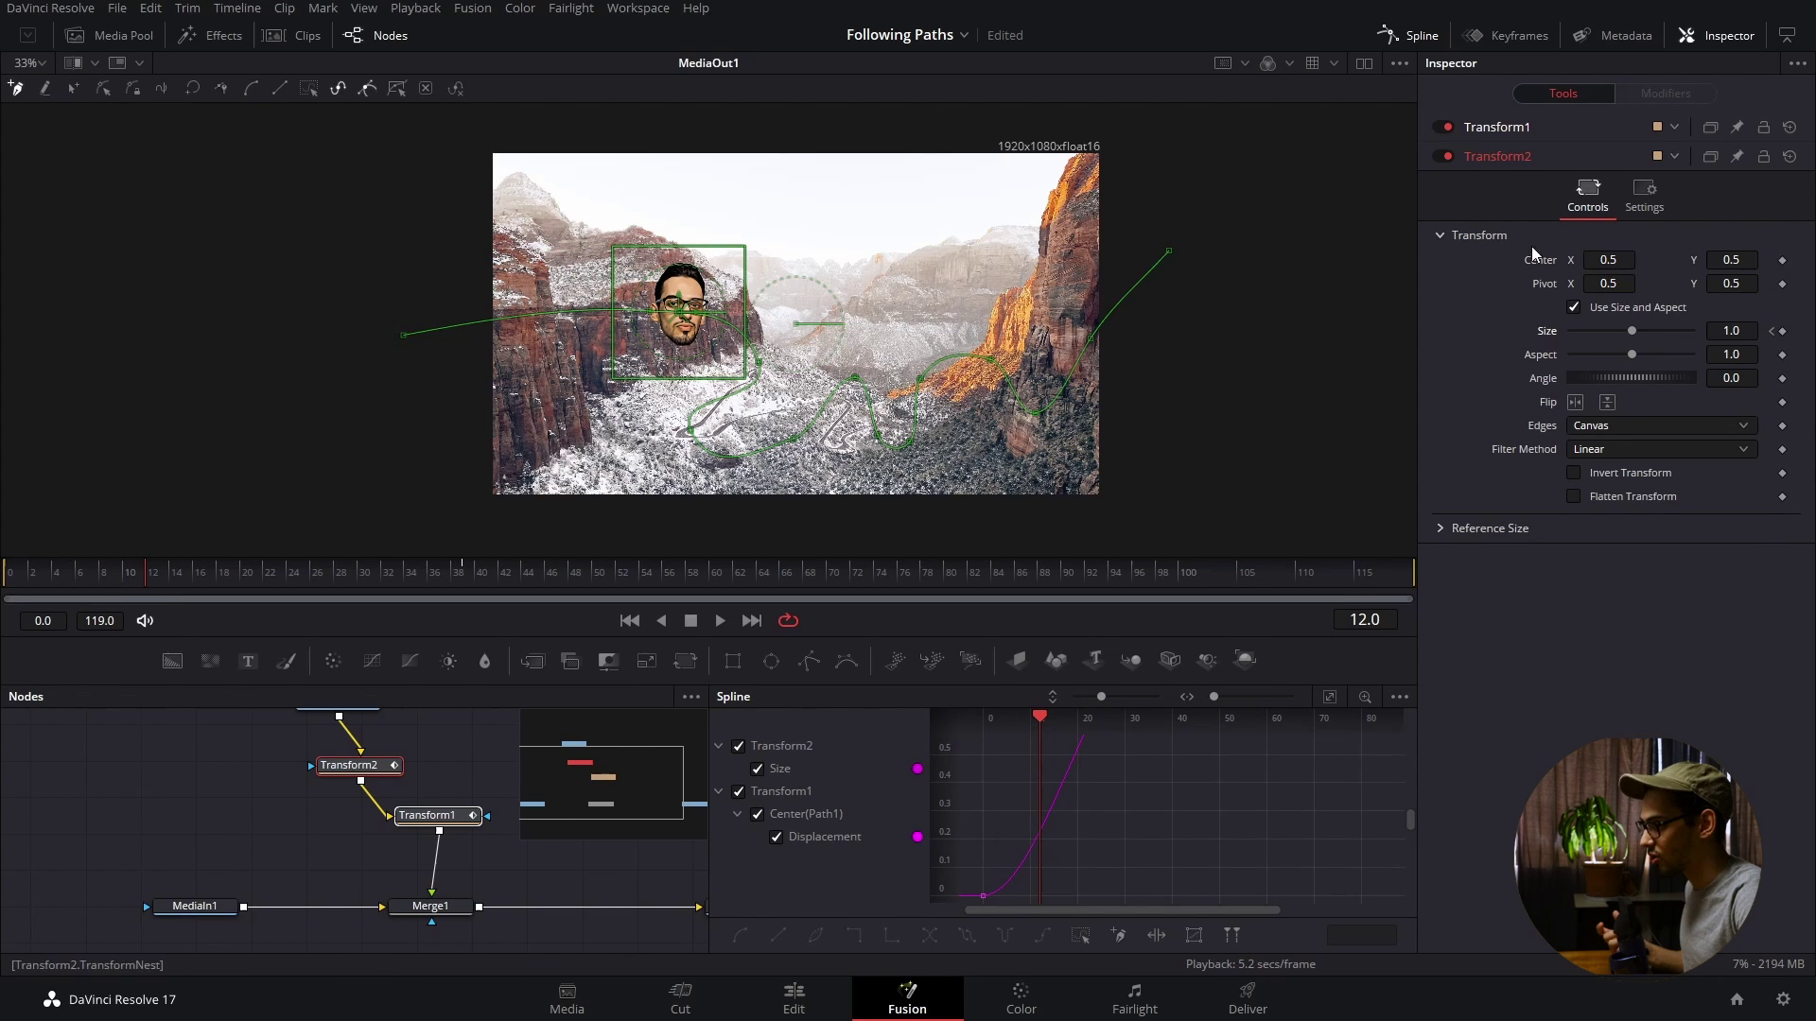
{"action": "left_click_drag", "start_coordinate": [1747, 327], "coordinate": [1716, 328]}
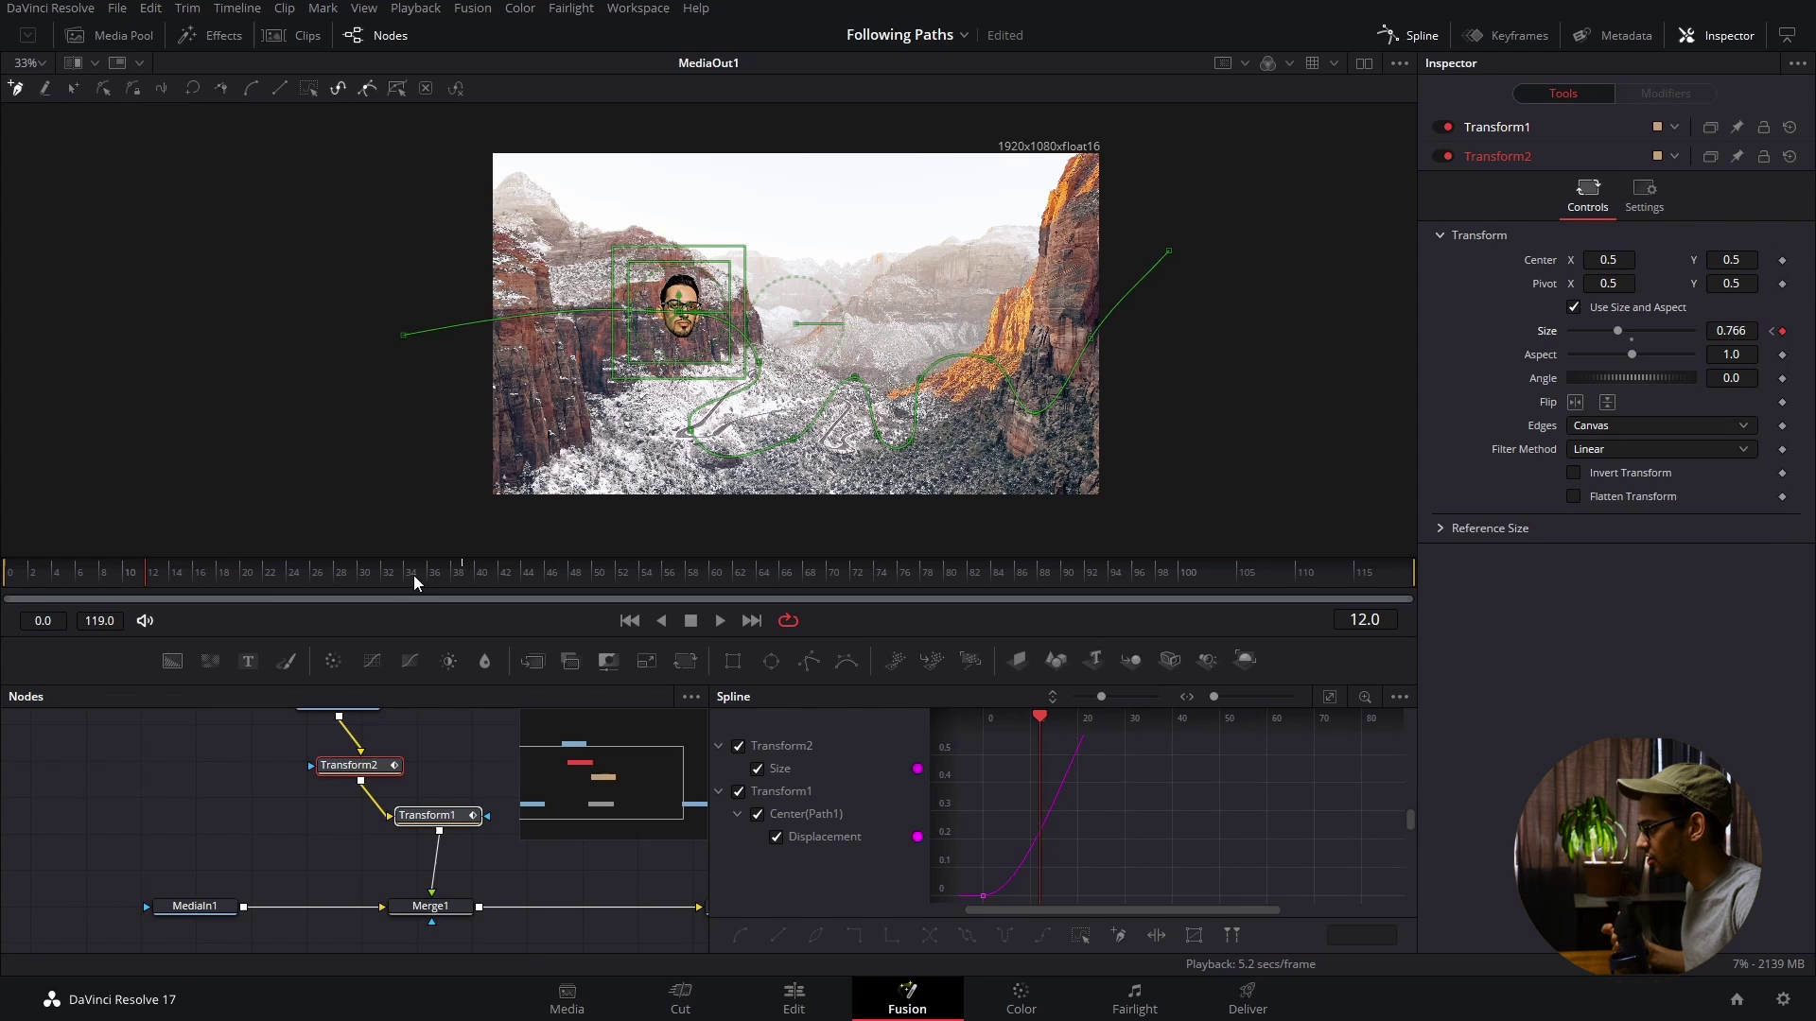
- Keyframe the Size of Transform2 at 1.155 on frame 17, at varying values on several frames after it, and at 1.109 on frame 29
{"action": "left_click_drag", "start_coordinate": [166, 569], "coordinate": [212, 598]}
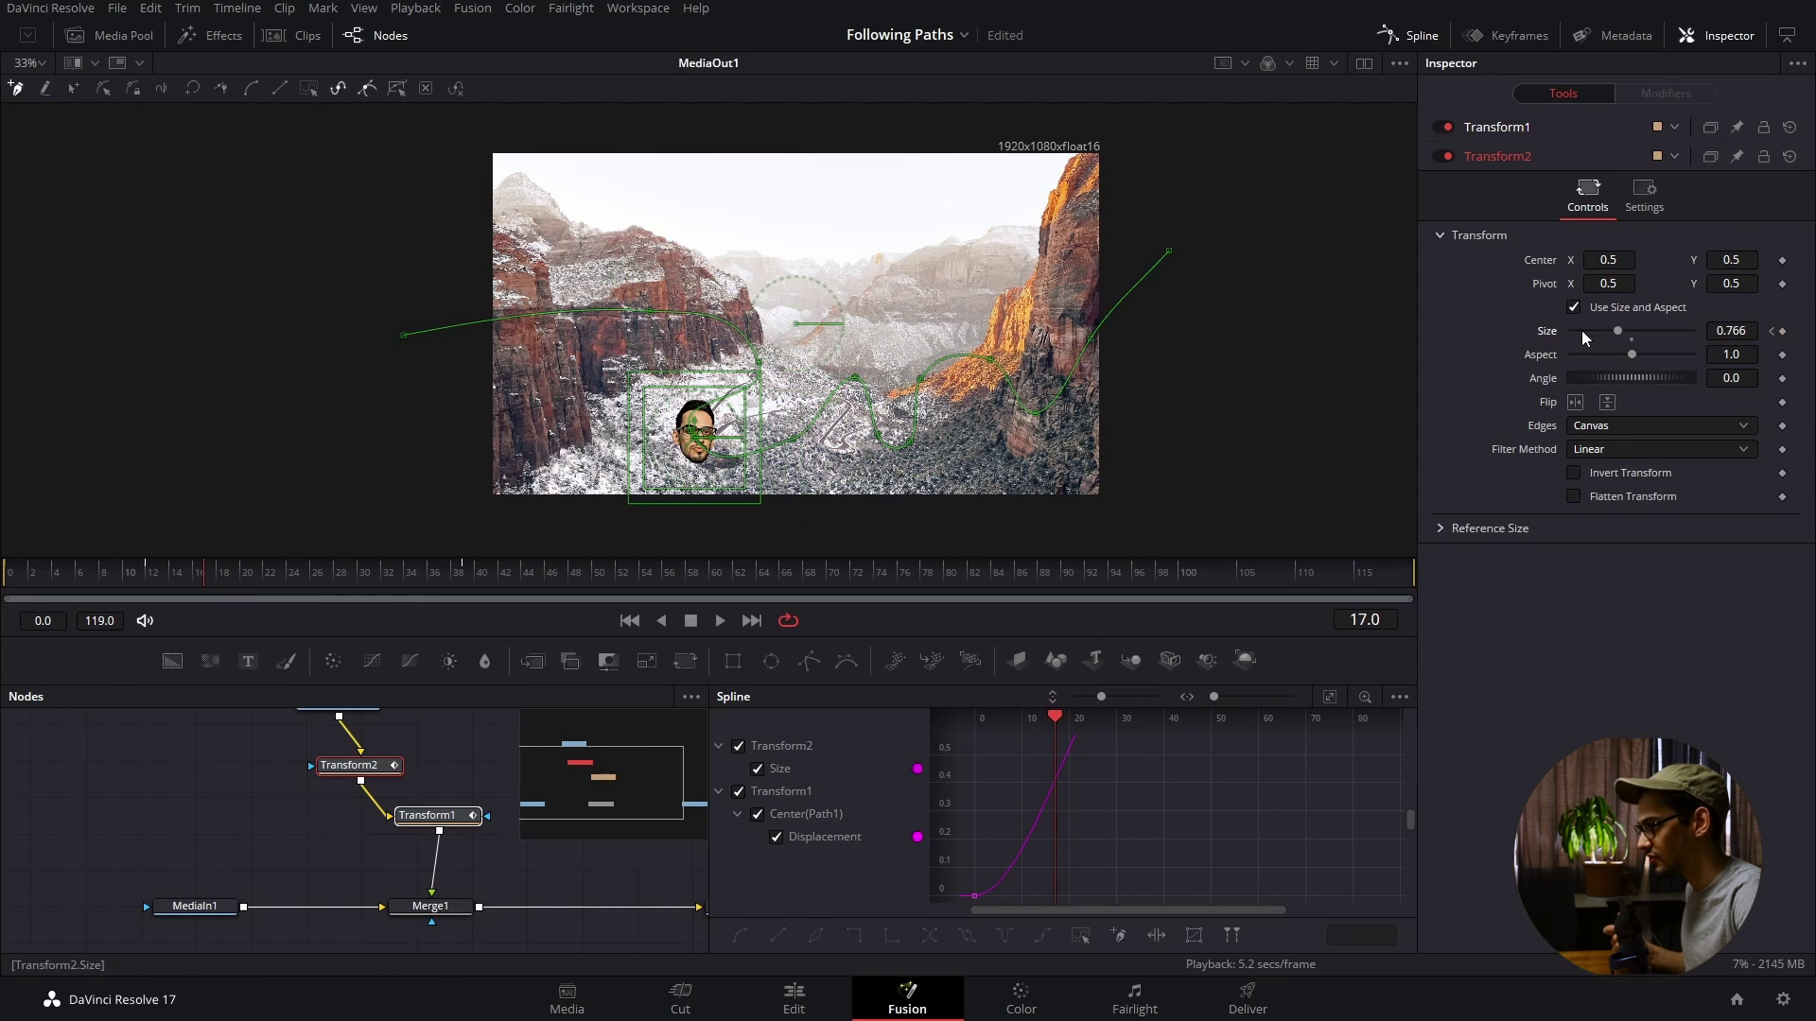
{"action": "left_click_drag", "start_coordinate": [1729, 338], "coordinate": [1776, 337]}
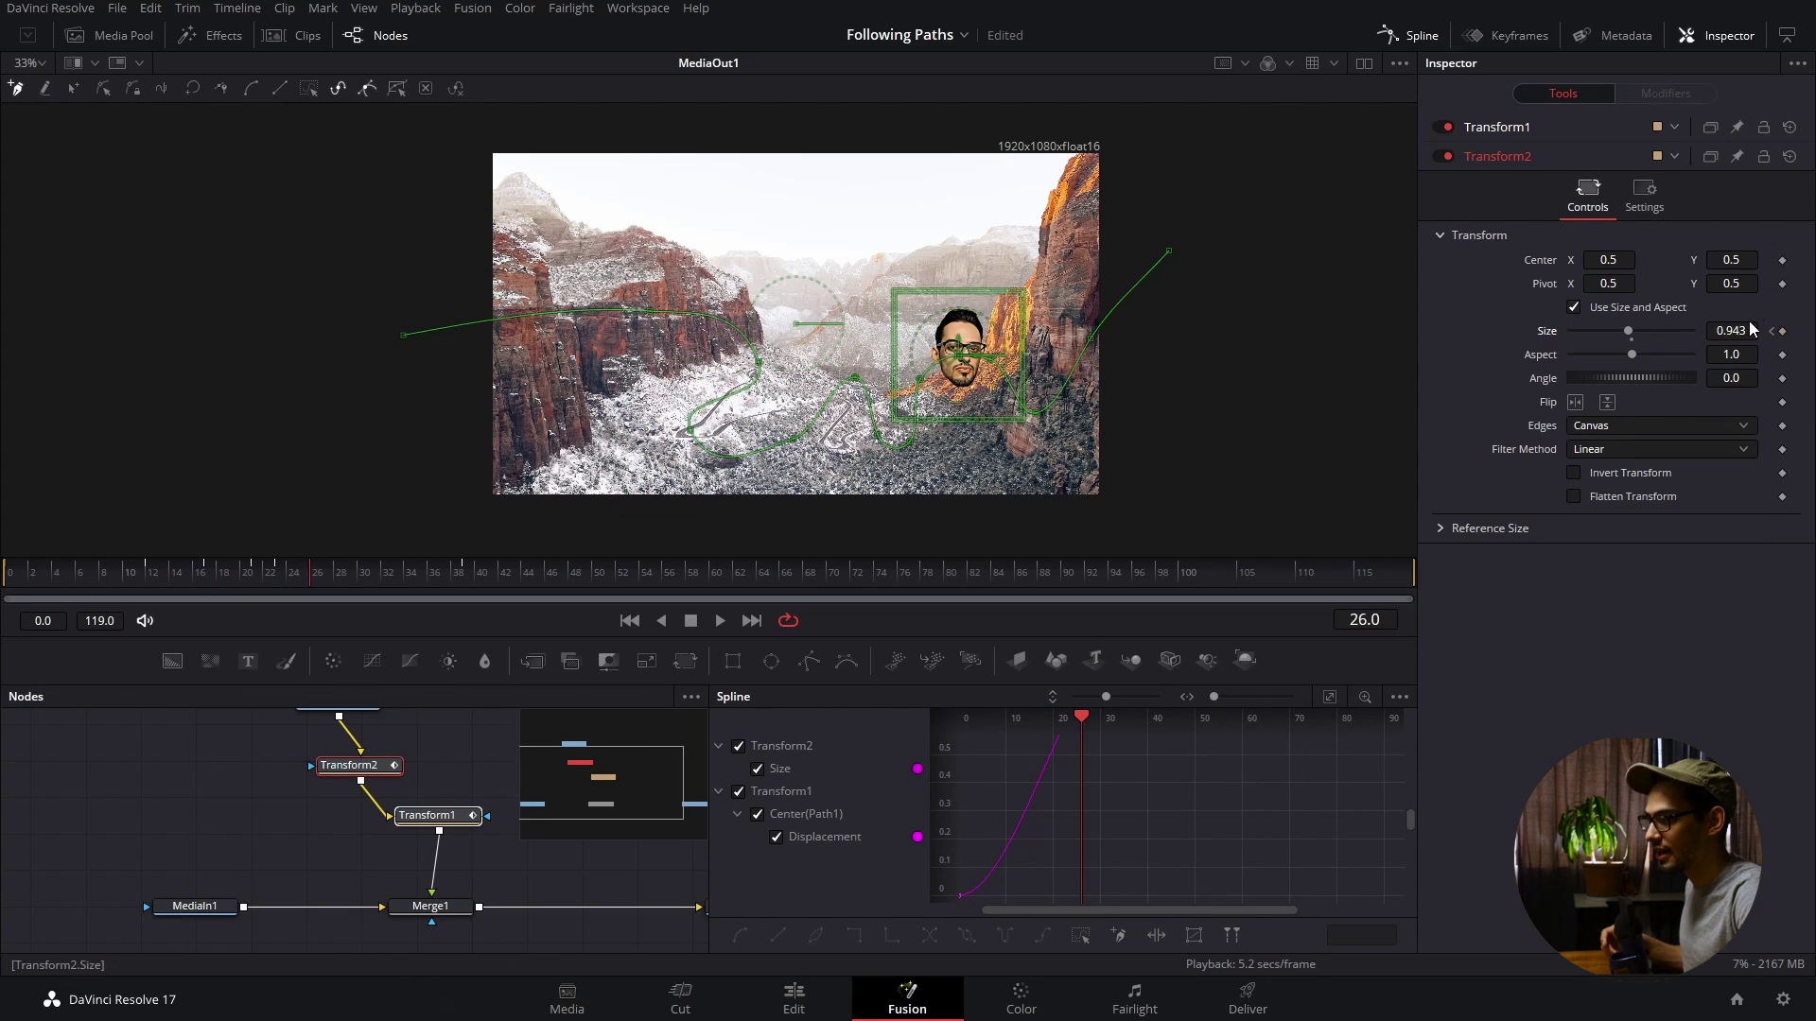
{"action": "left_click_drag", "start_coordinate": [1751, 327], "coordinate": [1741, 334]}
{"action": "left_click_drag", "start_coordinate": [382, 586], "coordinate": [354, 586]}
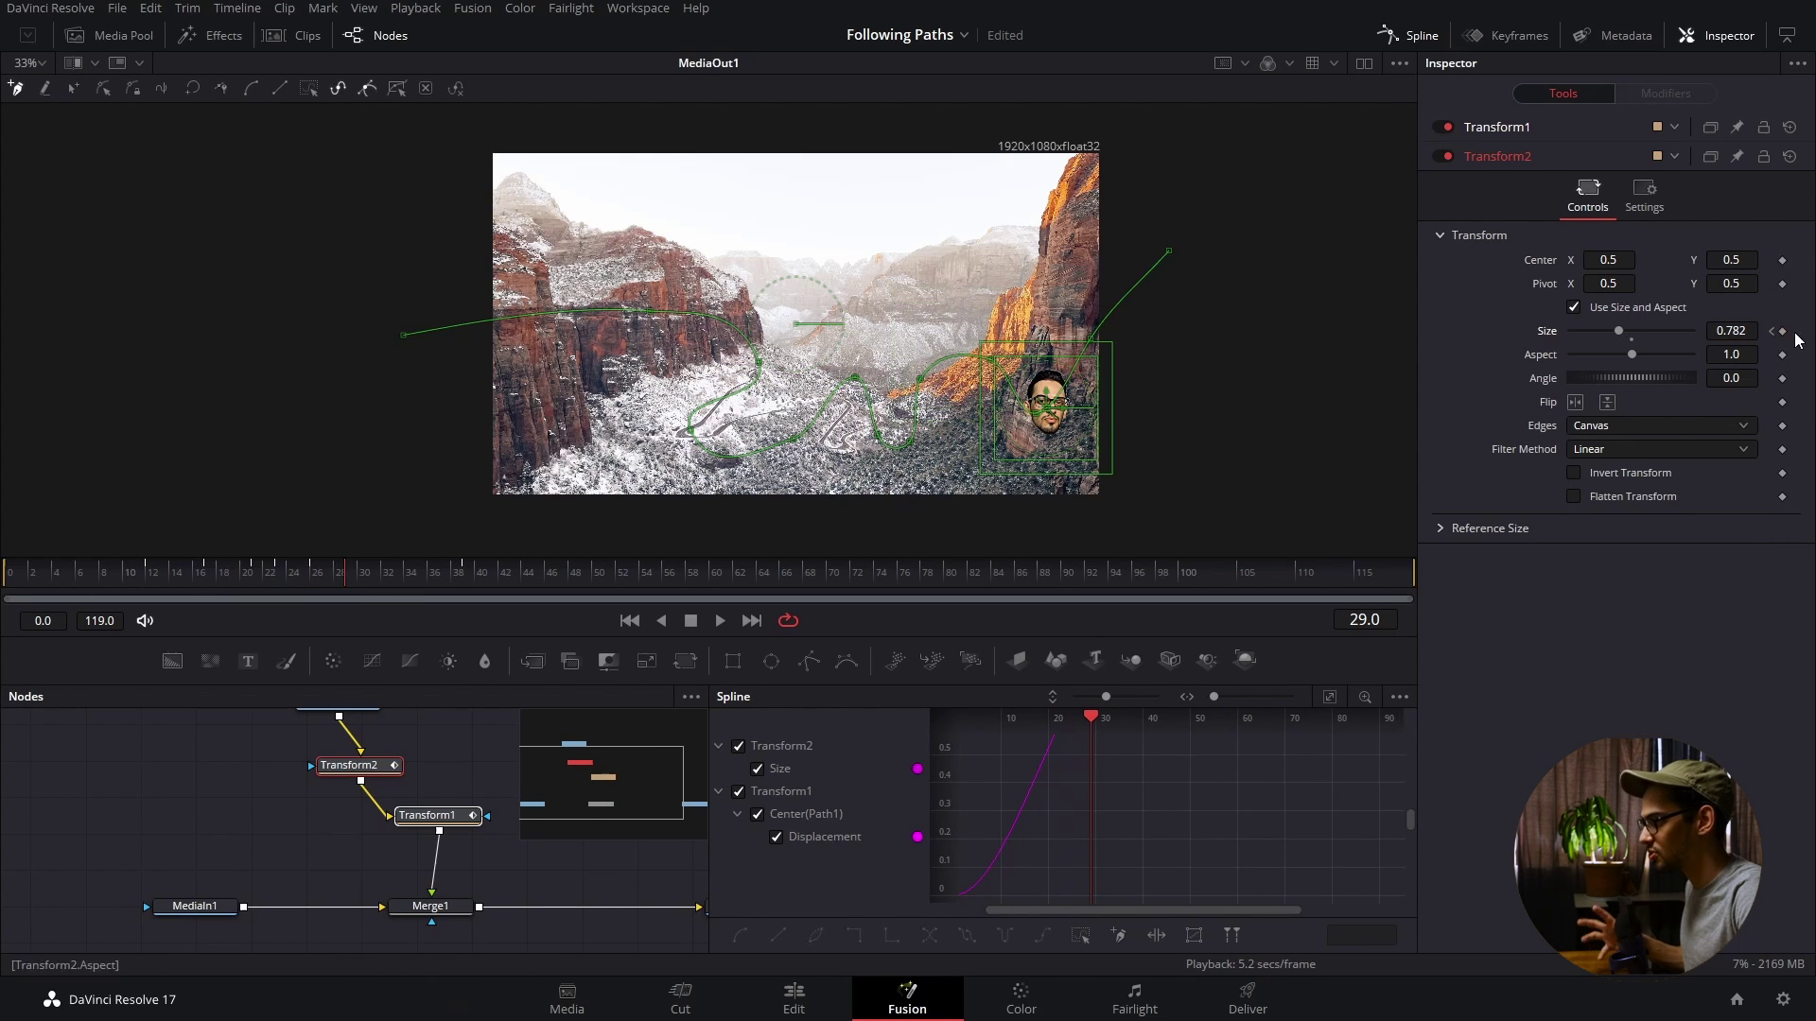
{"action": "left_click_drag", "start_coordinate": [1724, 332], "coordinate": [1754, 333]}
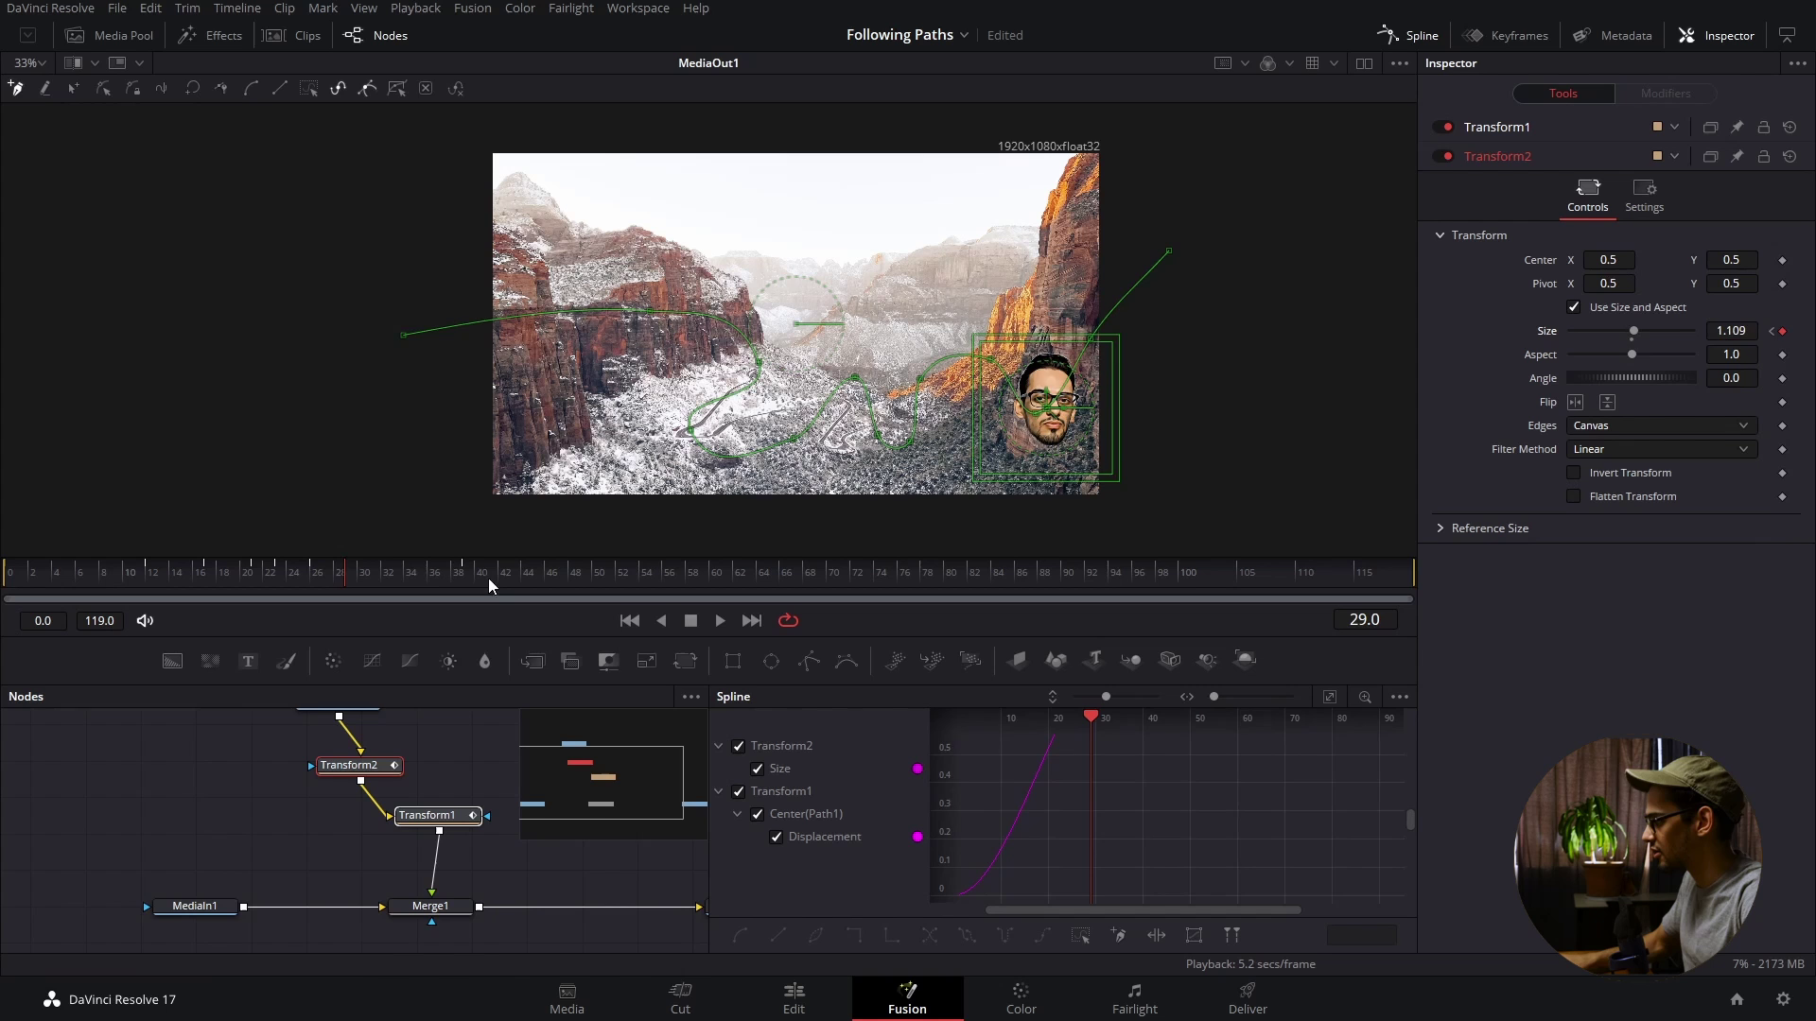
- Play the animation from the first frame to check the size changes along the path, and return to frame 4
{"action": "left_click_drag", "start_coordinate": [348, 583], "coordinate": [10, 598]}
{"action": "key", "text": "space"}
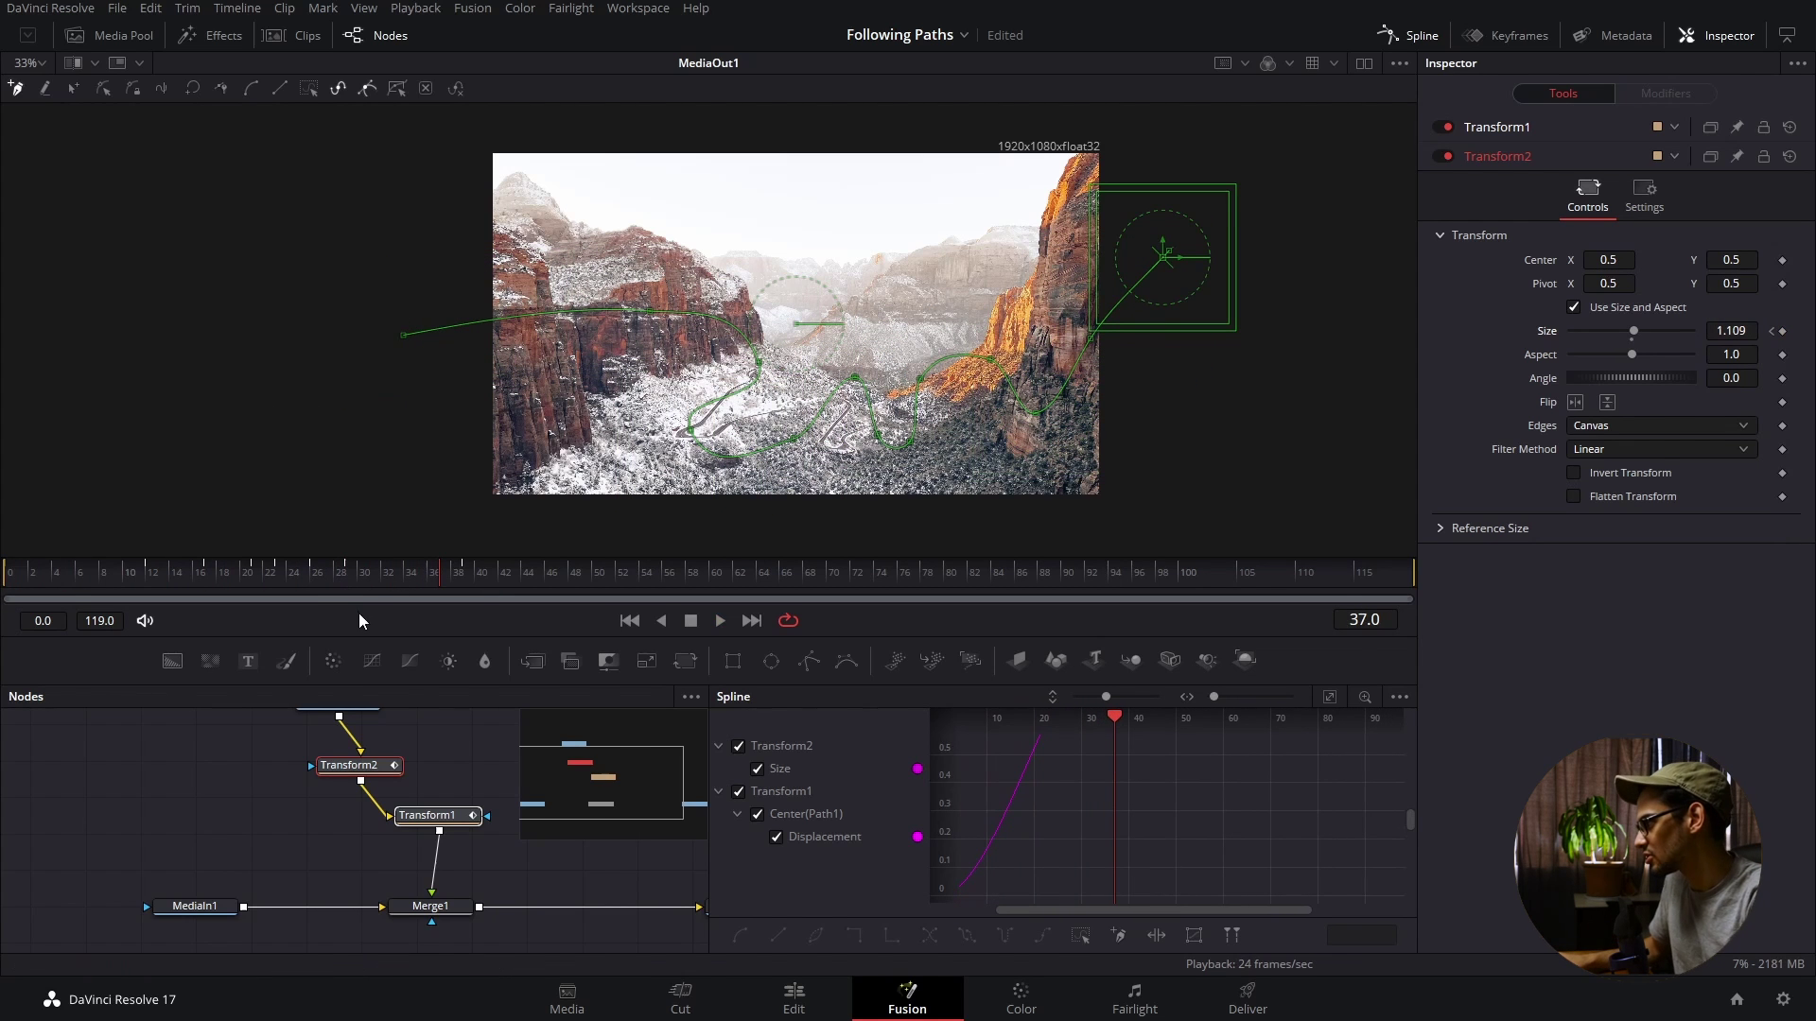
{"action": "left_click", "coordinate": [54, 587]}
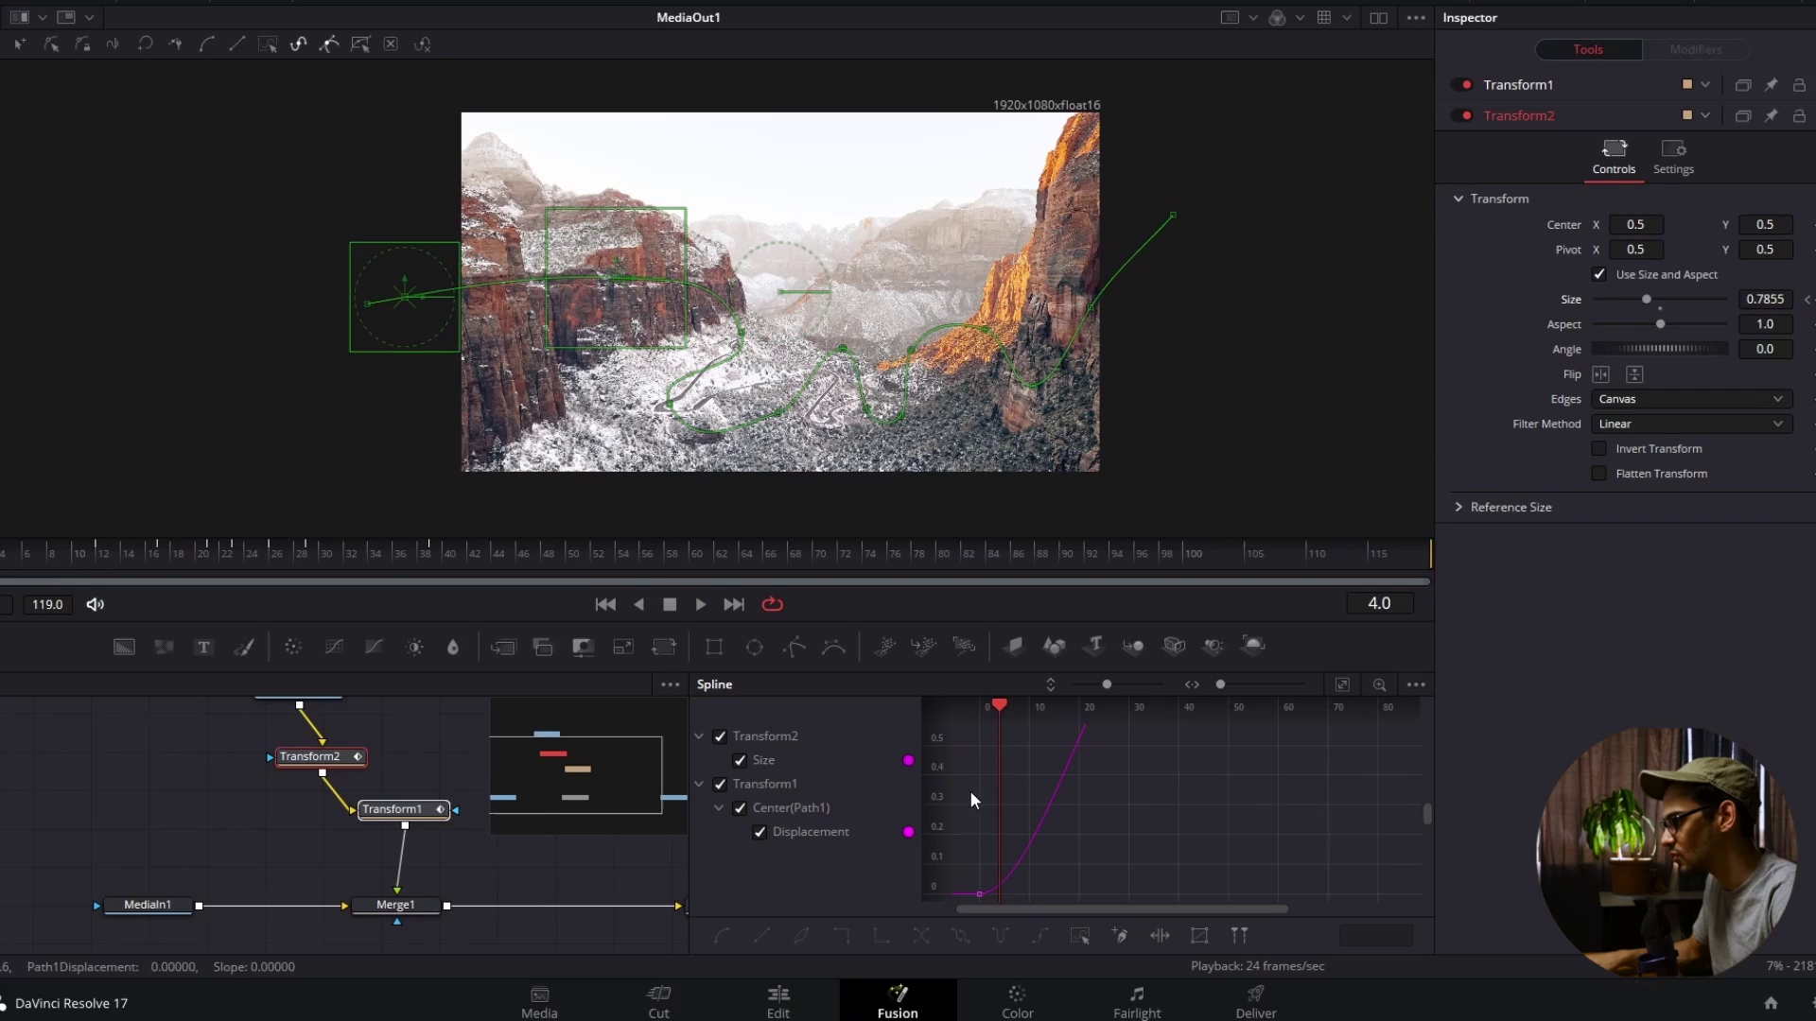
- Select all Size and Displacement keyframes in the spline graph, stretch them together in time to end around frame 77, and play the result
{"action": "key", "text": "ctrl+a"}
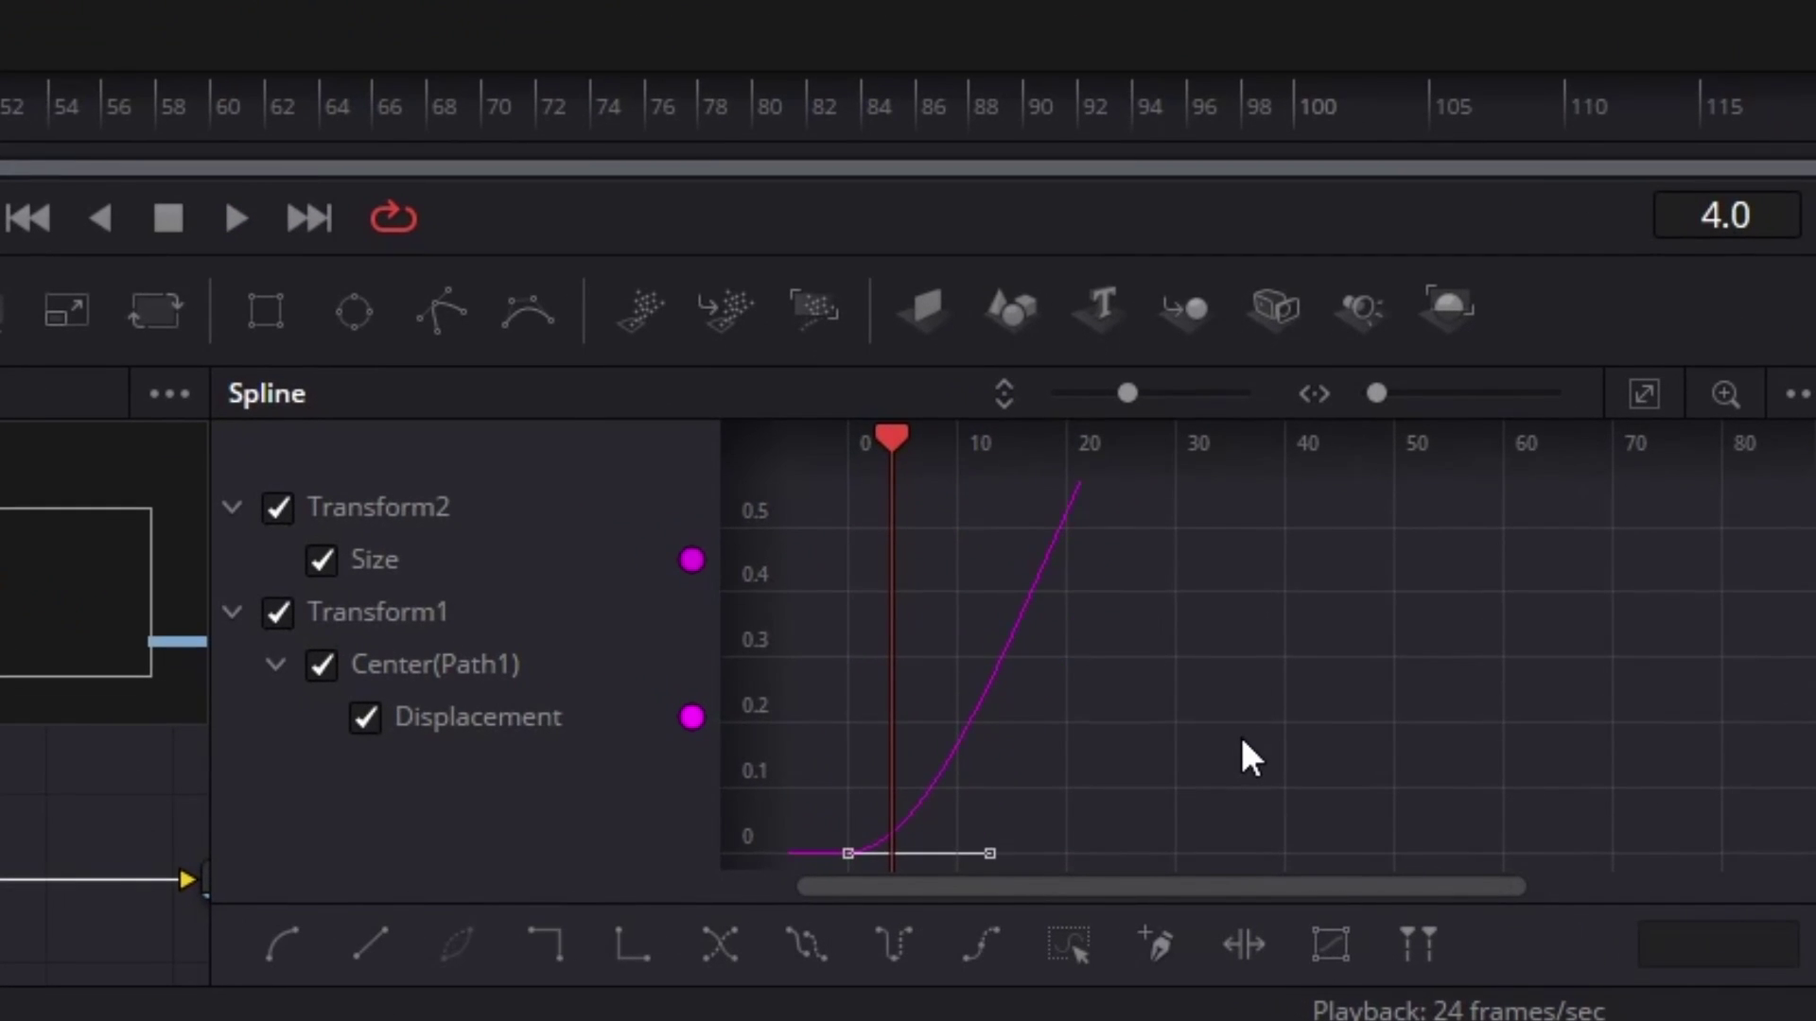
{"action": "scroll", "coordinate": [1217, 769], "scroll_direction": "up", "scroll_amount": 3}
{"action": "scroll", "coordinate": [1217, 769], "scroll_direction": "right", "scroll_amount": 3}
{"action": "scroll", "coordinate": [1216, 769], "scroll_direction": "down", "scroll_amount": 5}
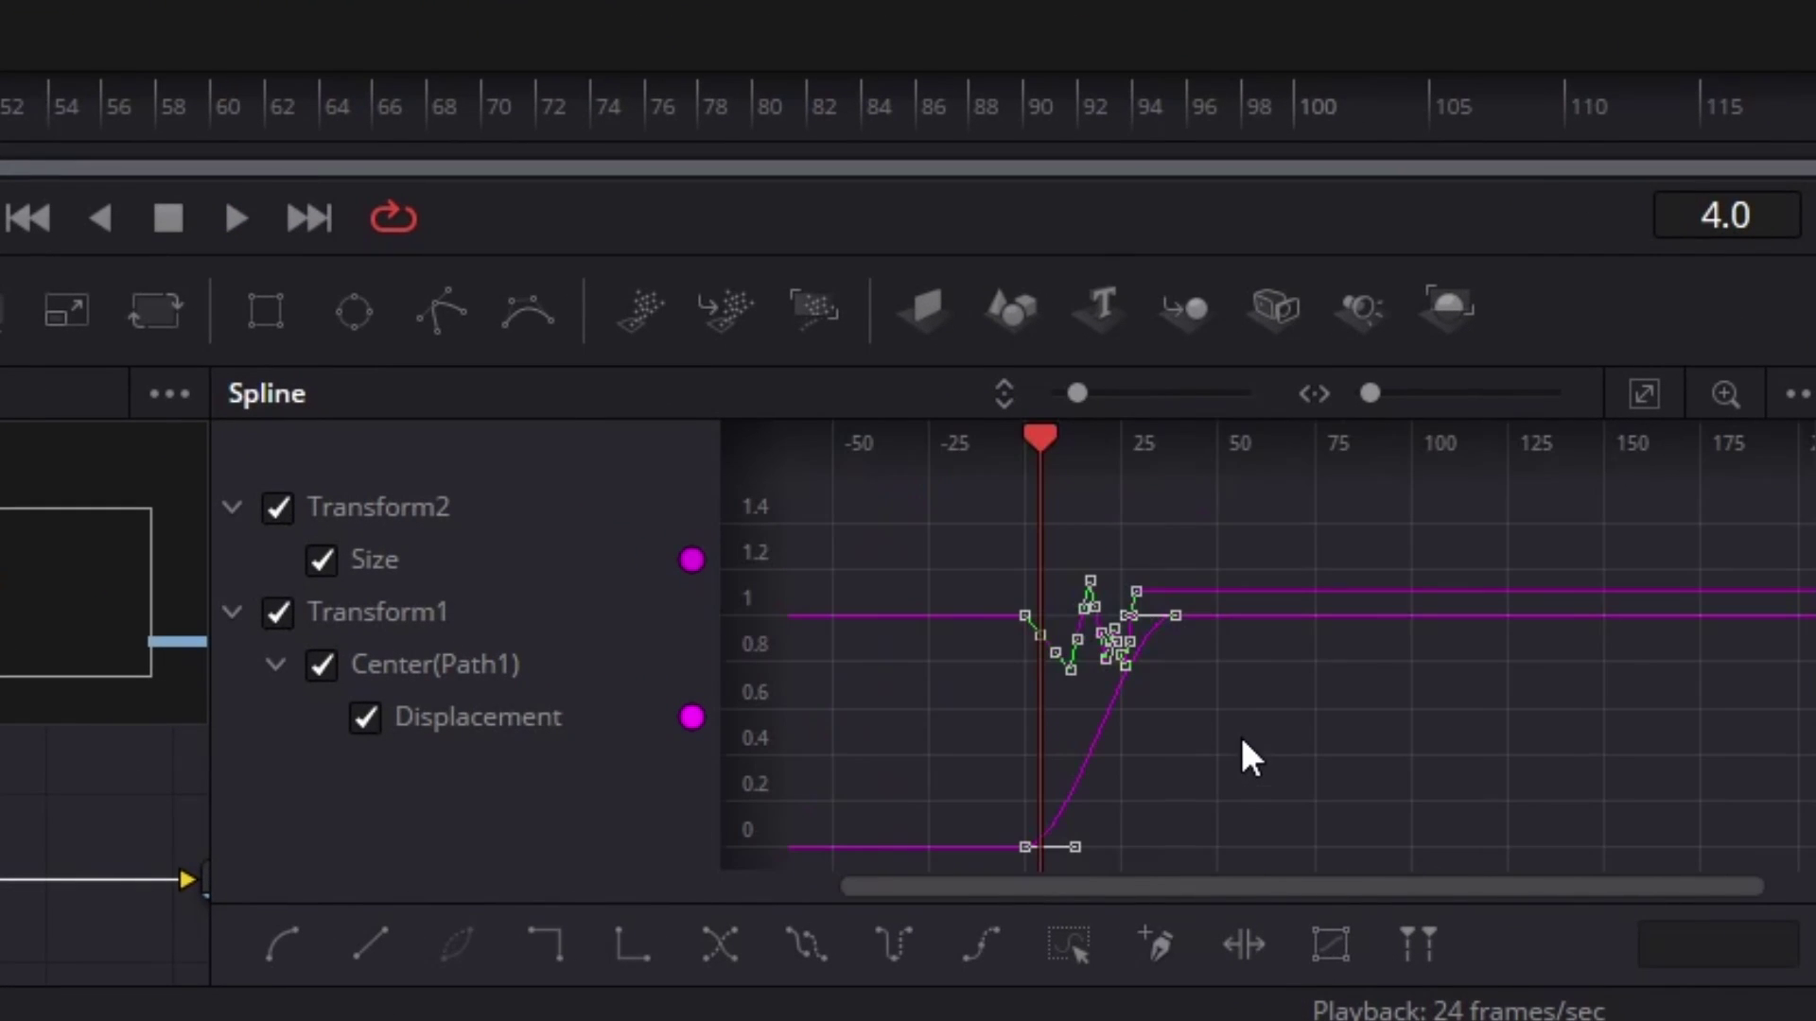
{"action": "left_click", "coordinate": [1343, 944]}
{"action": "left_click_drag", "start_coordinate": [1174, 712], "coordinate": [1323, 707]}
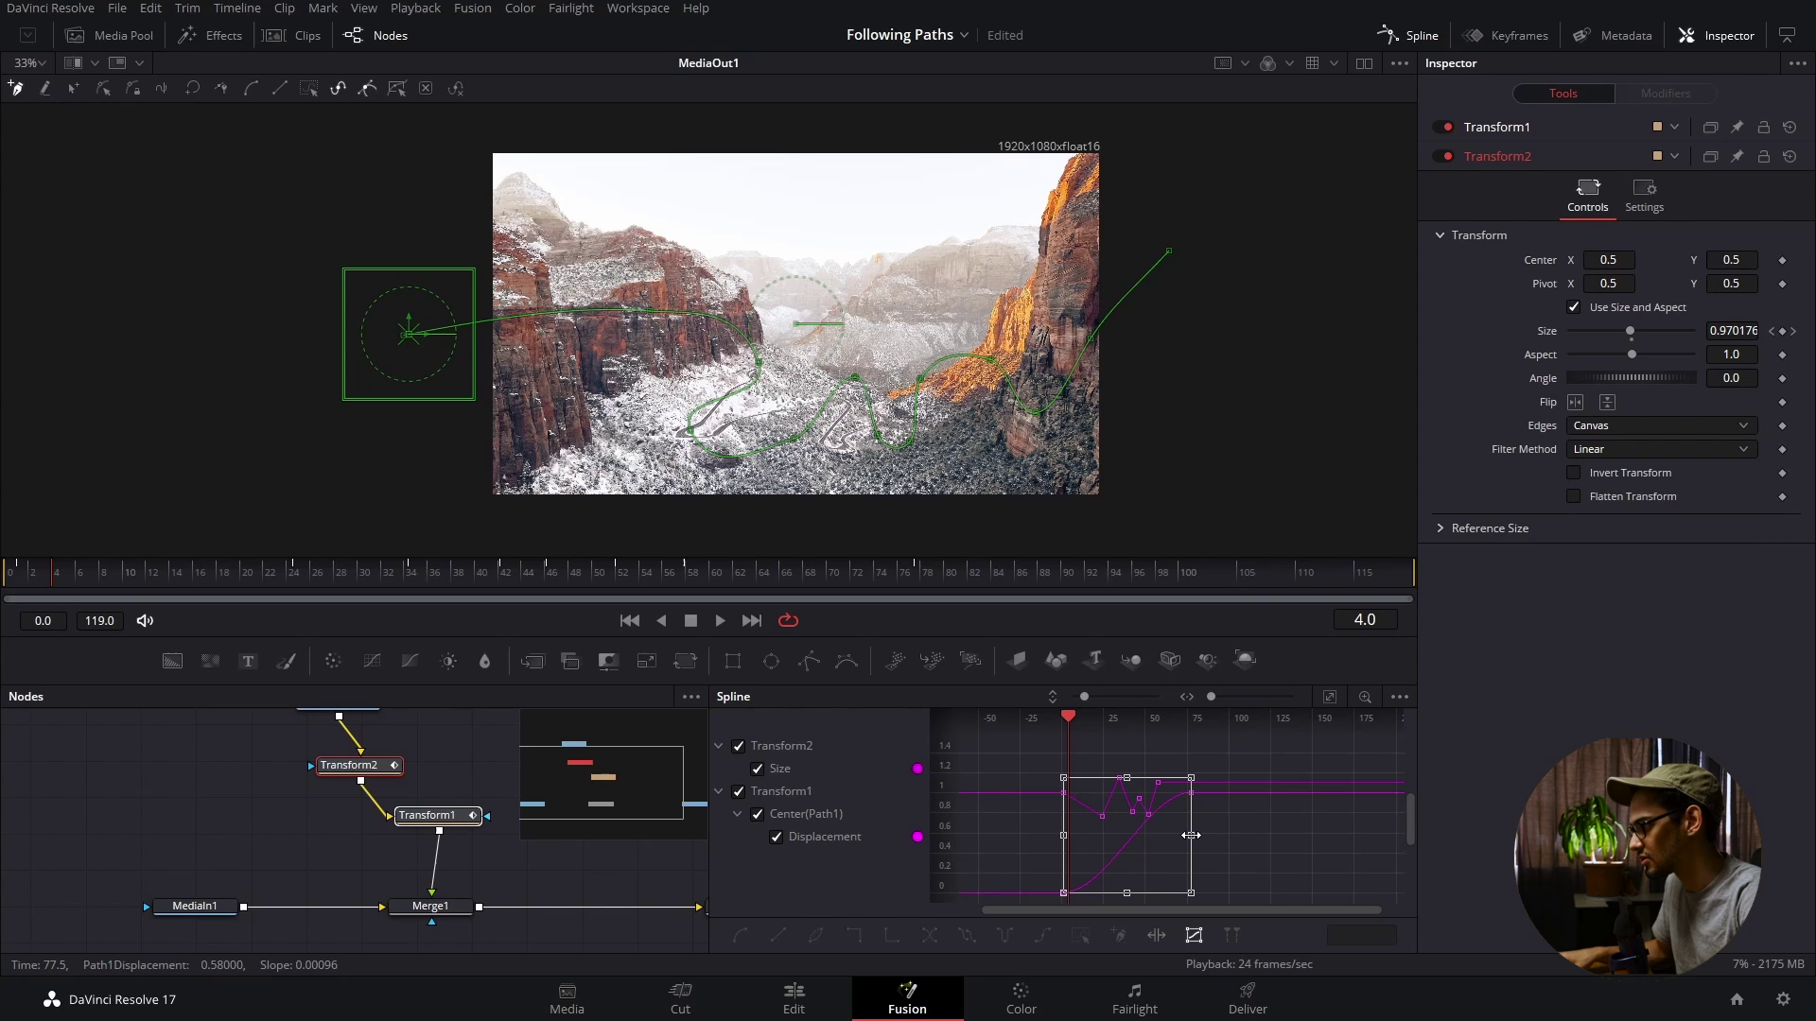
{"action": "key", "text": "space"}
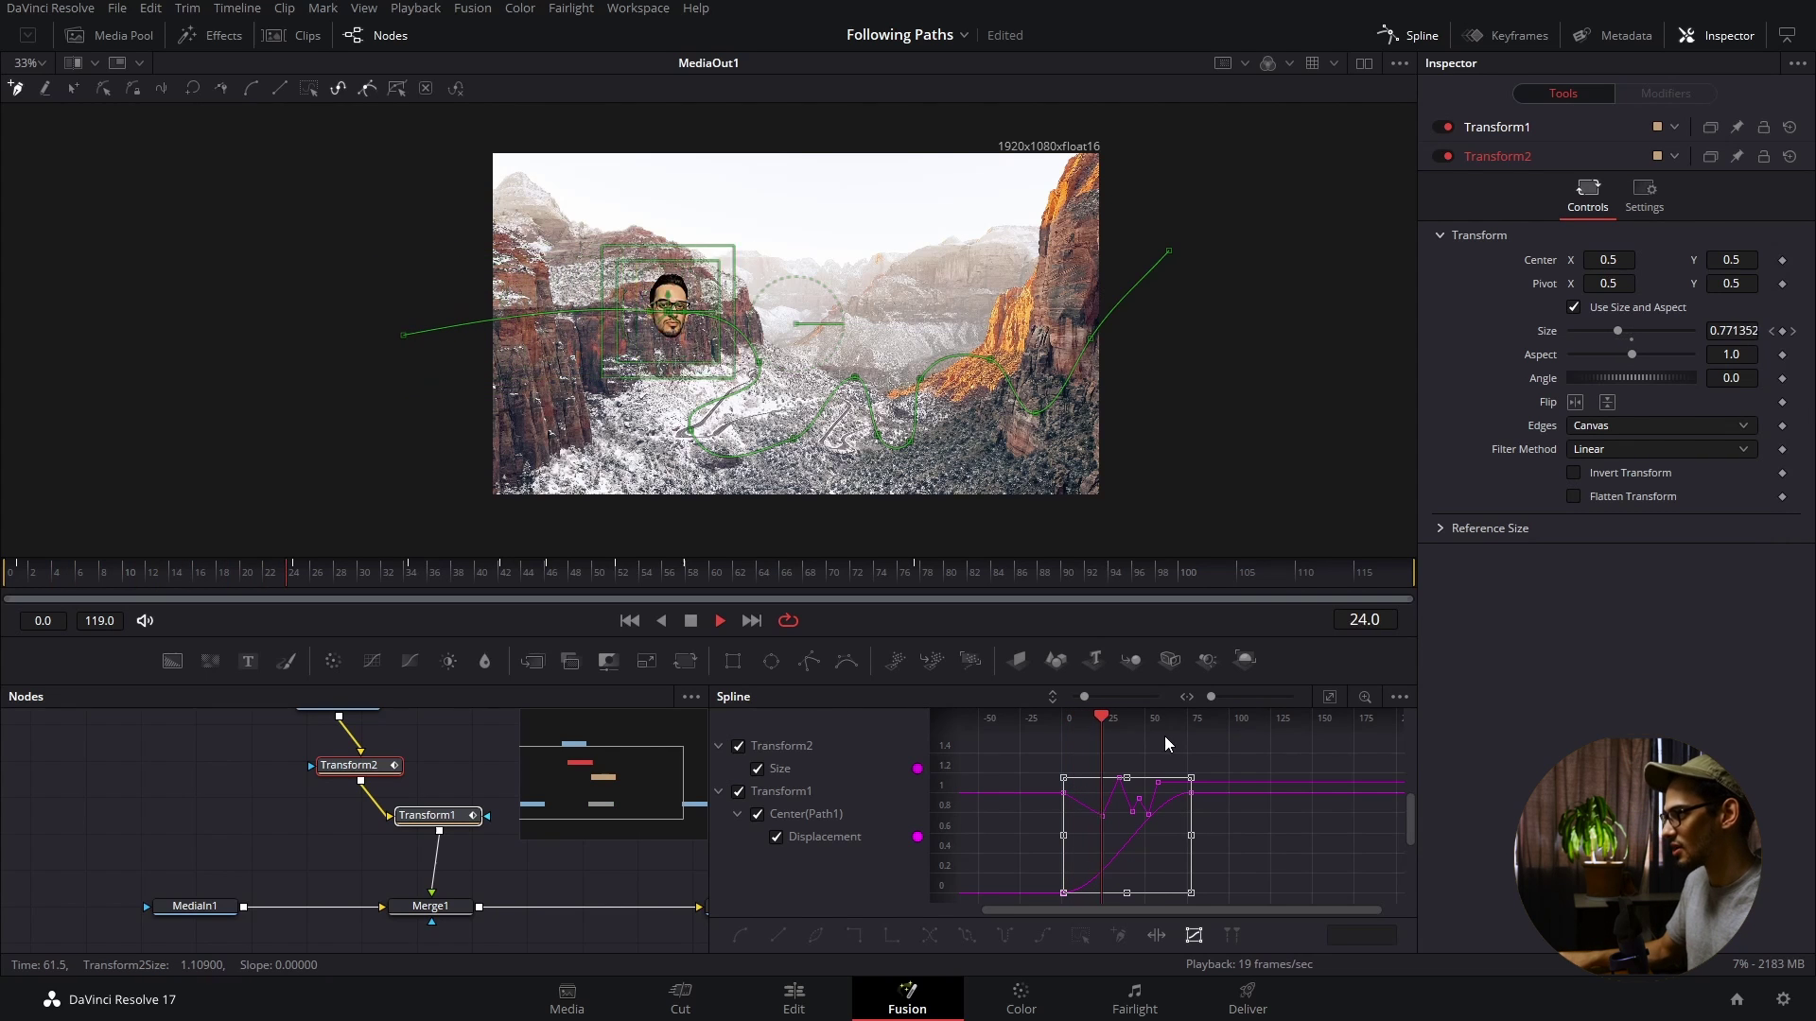